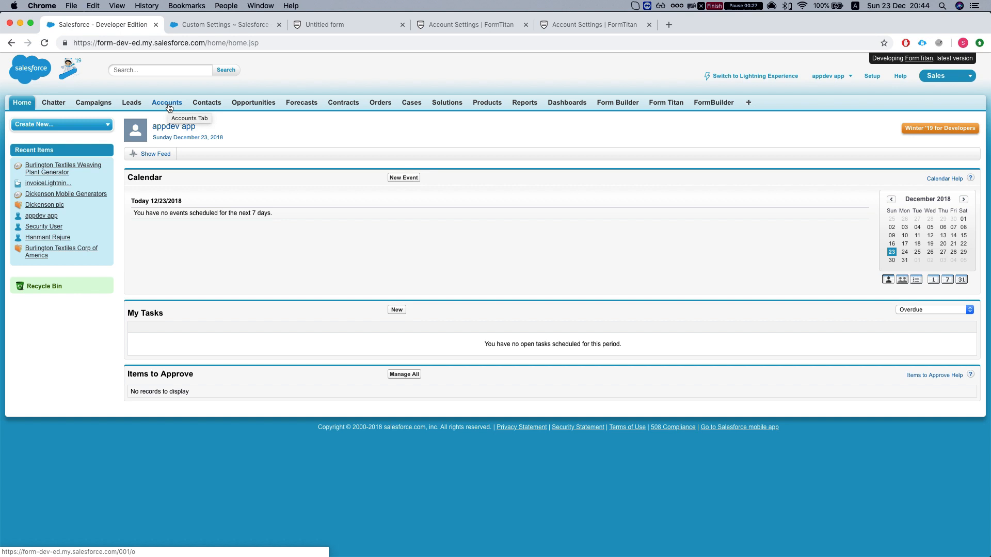
# - Open the Burlington Textiles Weaving Plant Generator opportunity from the Opportunities tab's recent list
pyautogui.click(243, 104)
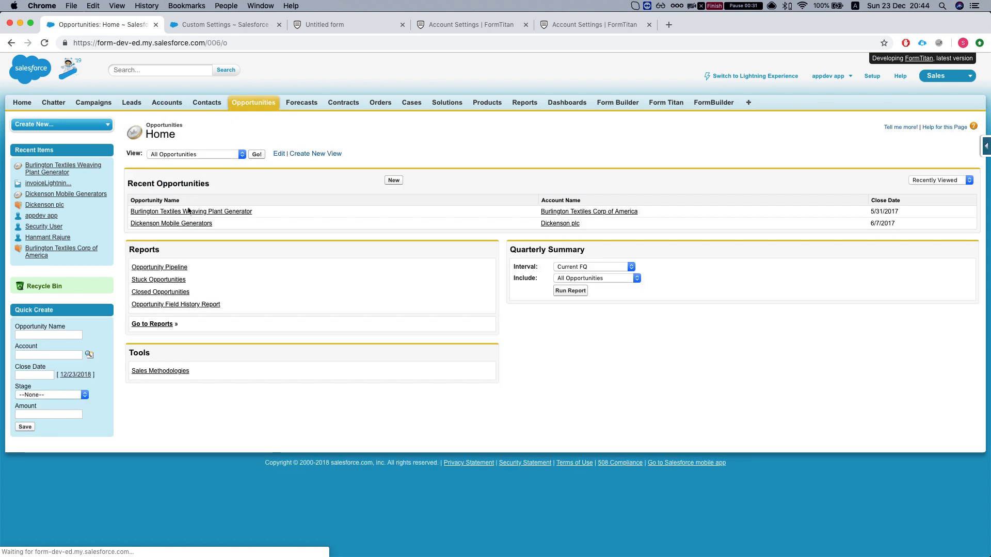
pyautogui.click(190, 213)
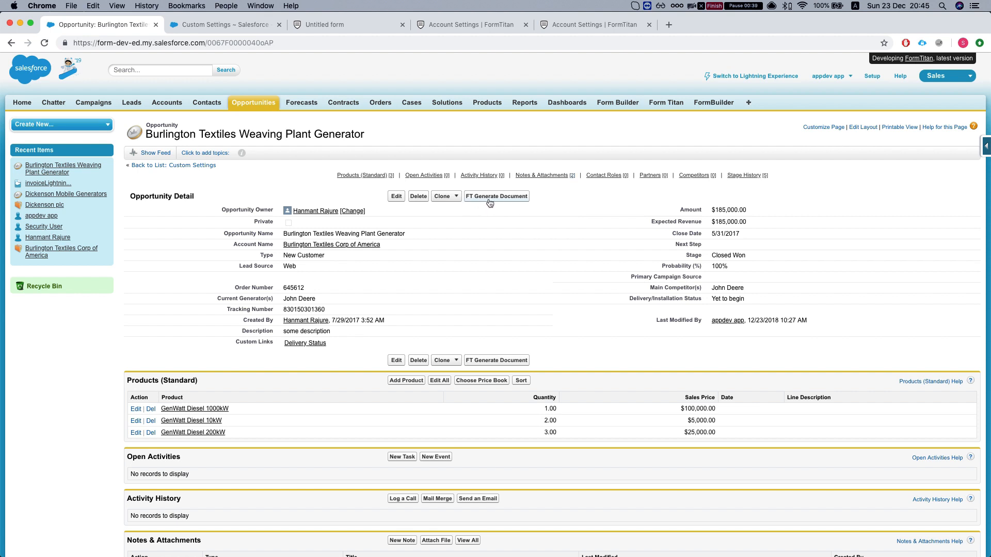
pyautogui.click(863, 128)
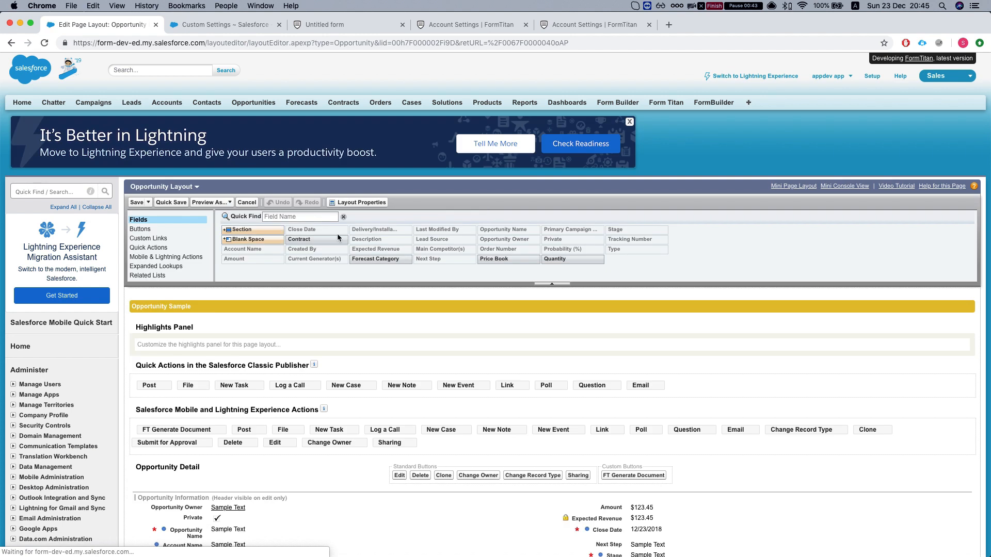
pyautogui.click(140, 229)
pyautogui.click(293, 216)
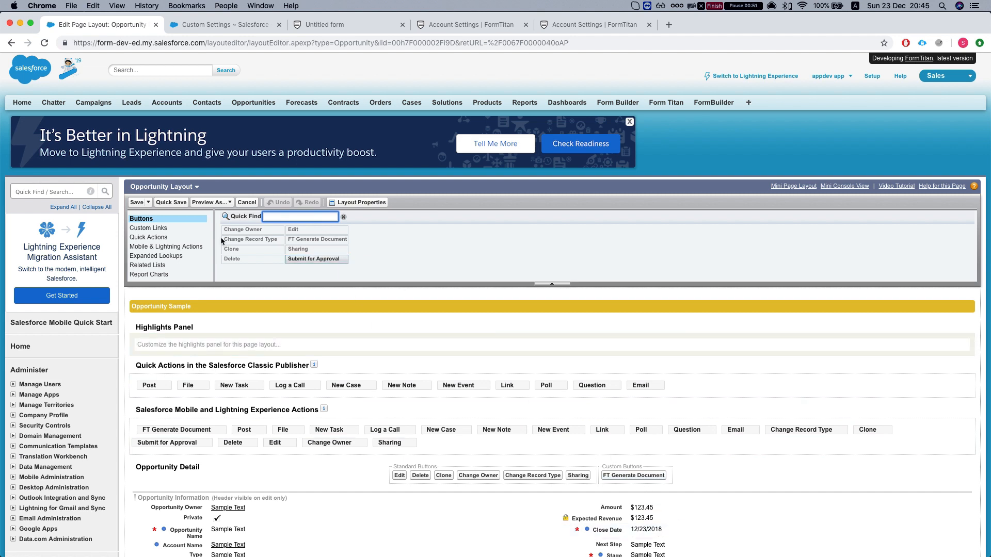
pyautogui.click(248, 204)
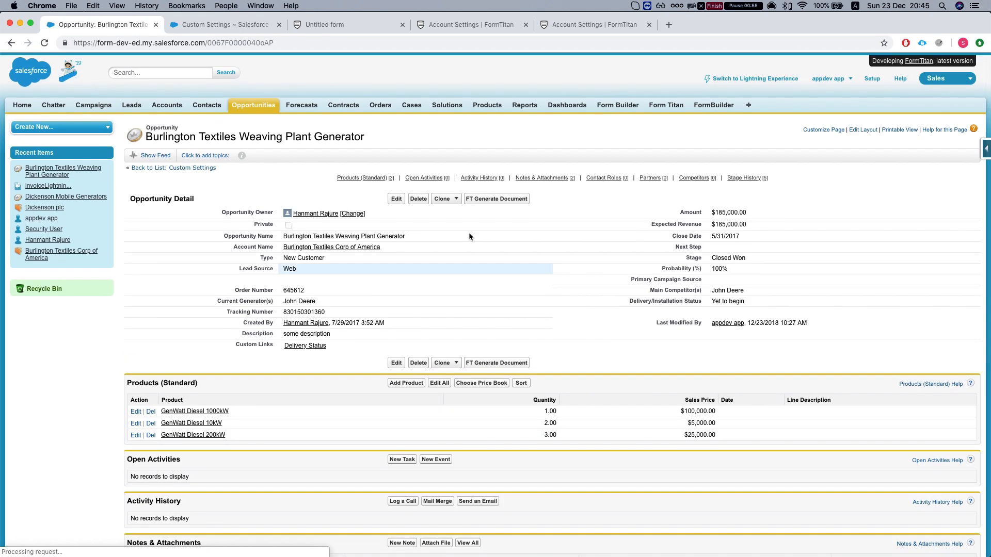
# - Try FT Generate Document, dismiss the missing custom settings error, read the support article, then open Untitled form
pyautogui.click(494, 197)
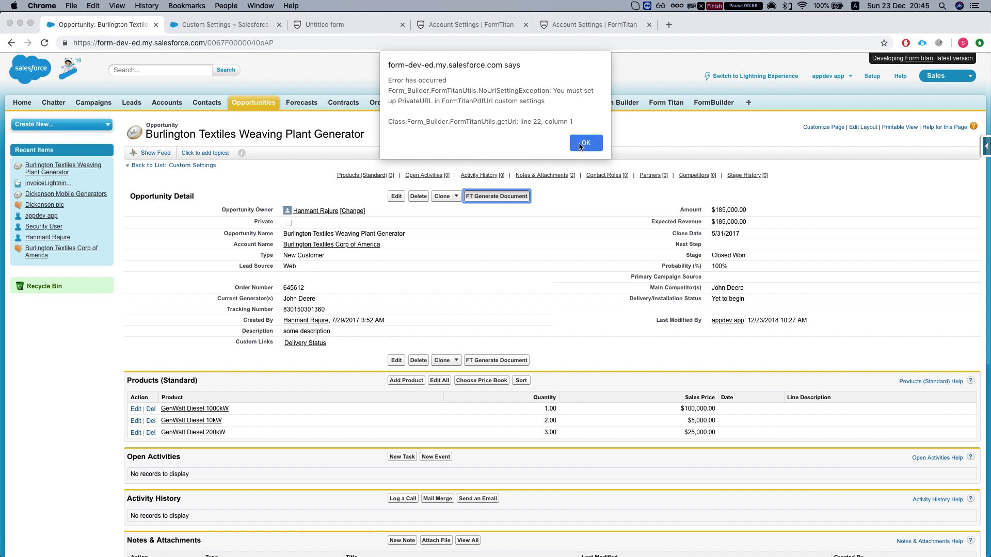
pyautogui.click(585, 142)
pyautogui.scroll(-1, 104, 84)
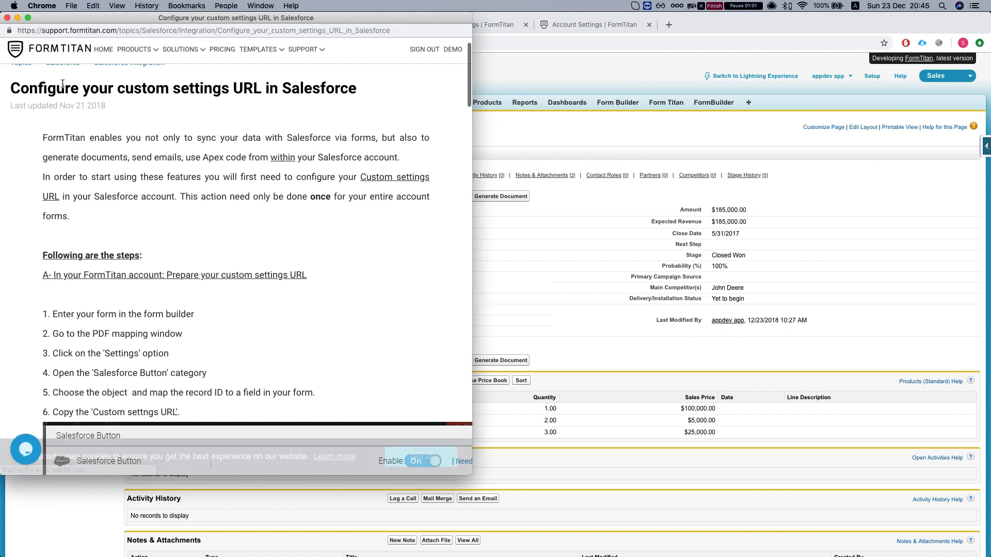
pyautogui.moveTo(11, 87); pyautogui.dragTo(353, 93)
pyautogui.click(353, 93)
pyautogui.scroll(-2, 243, 118)
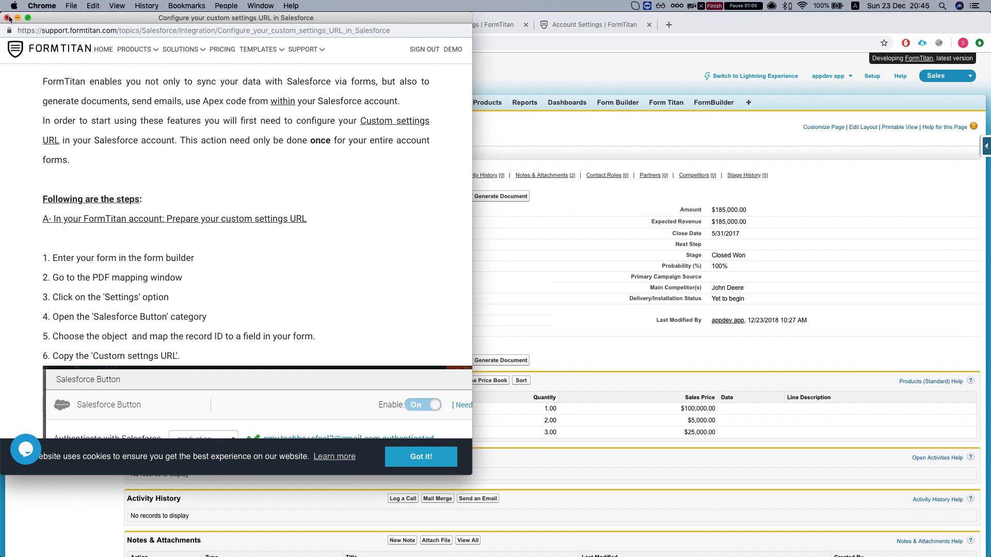
pyautogui.click(8, 17)
pyautogui.click(349, 26)
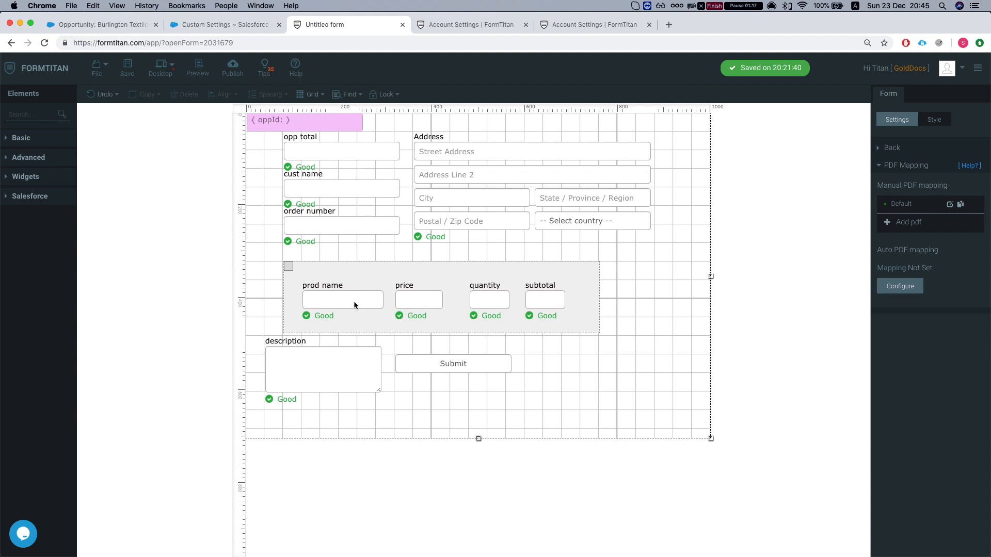
# - Select the hidden oppId field and review the form's push-to-Salesforce integration setup
pyautogui.click(277, 126)
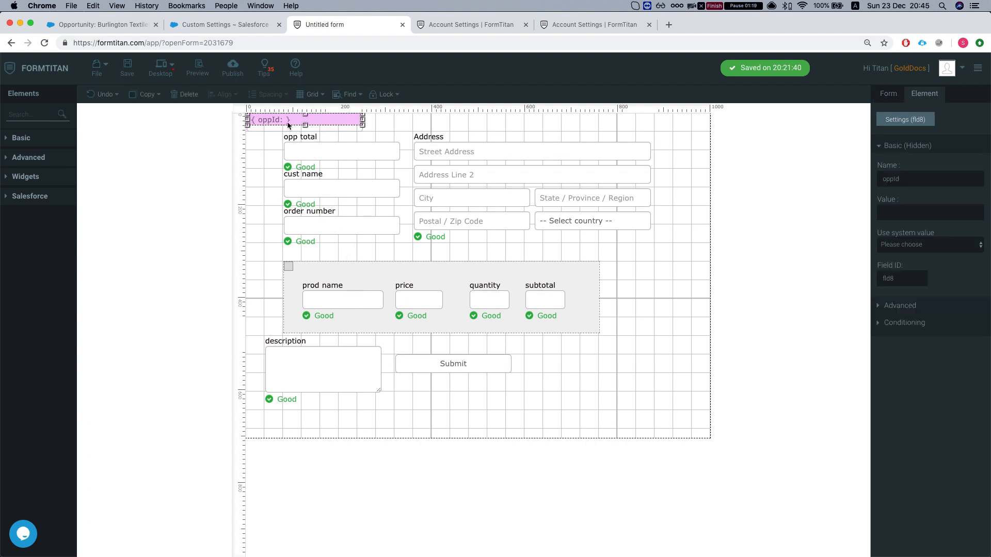
pyautogui.click(892, 98)
pyautogui.click(895, 150)
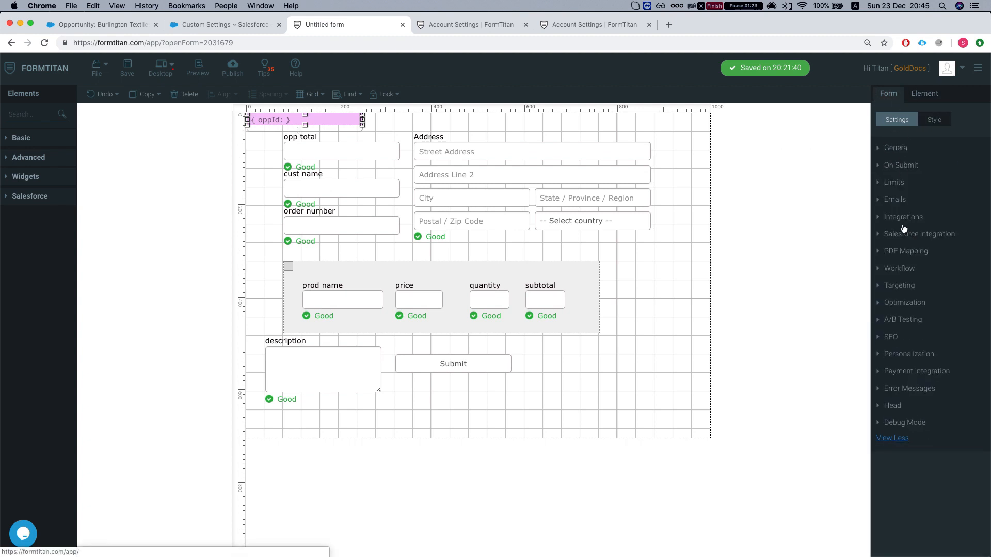
pyautogui.click(901, 235)
pyautogui.click(896, 216)
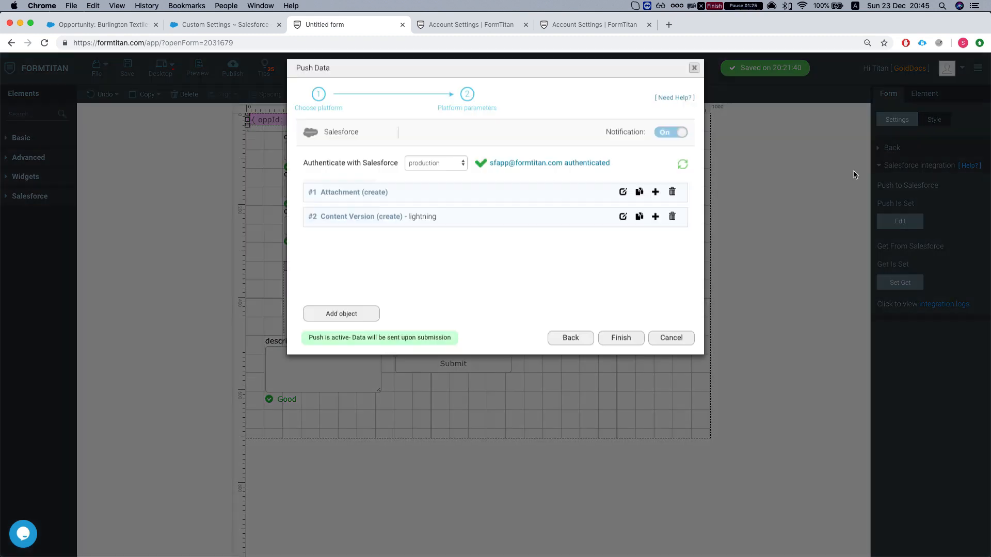
pyautogui.click(695, 76)
# - Inspect the #1 Opportunity get settings: mapped fields only, then its lookup conditions, changing nothing
pyautogui.click(900, 282)
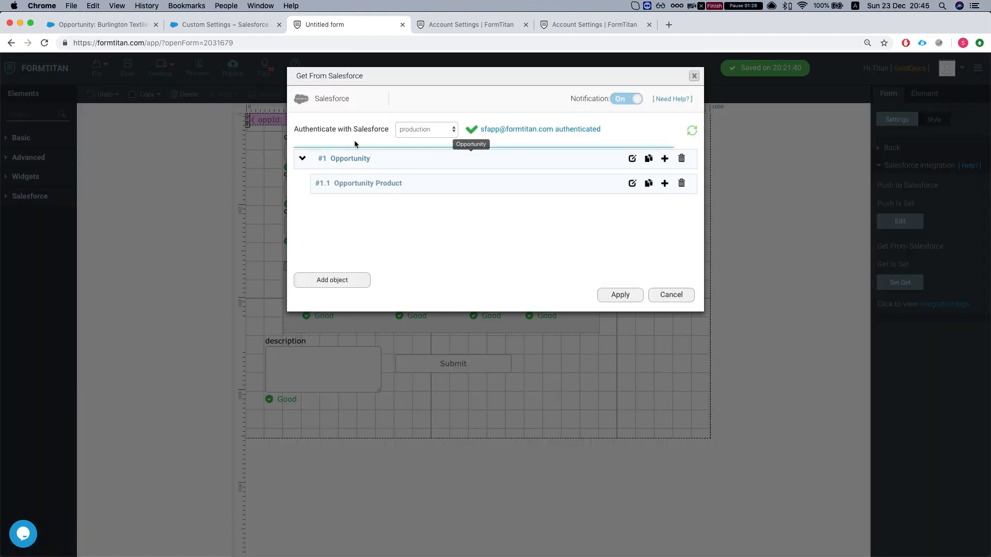
pyautogui.click(633, 158)
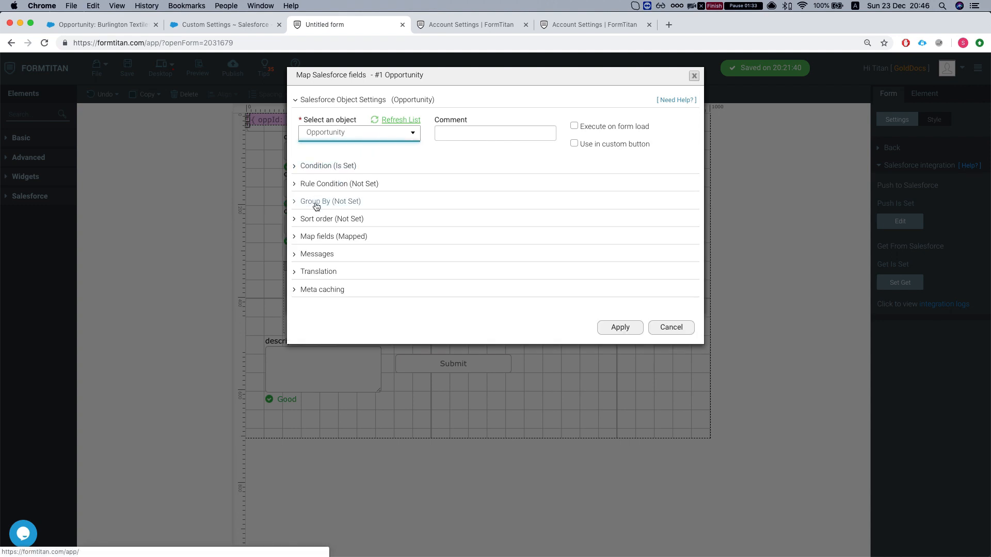
pyautogui.click(331, 238)
pyautogui.click(357, 280)
pyautogui.click(730, 101)
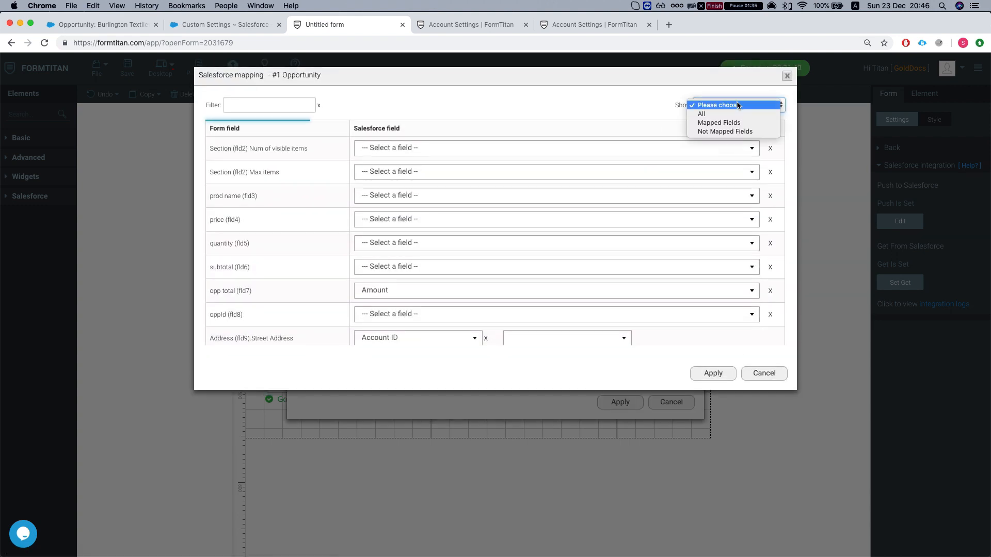
pyautogui.click(725, 120)
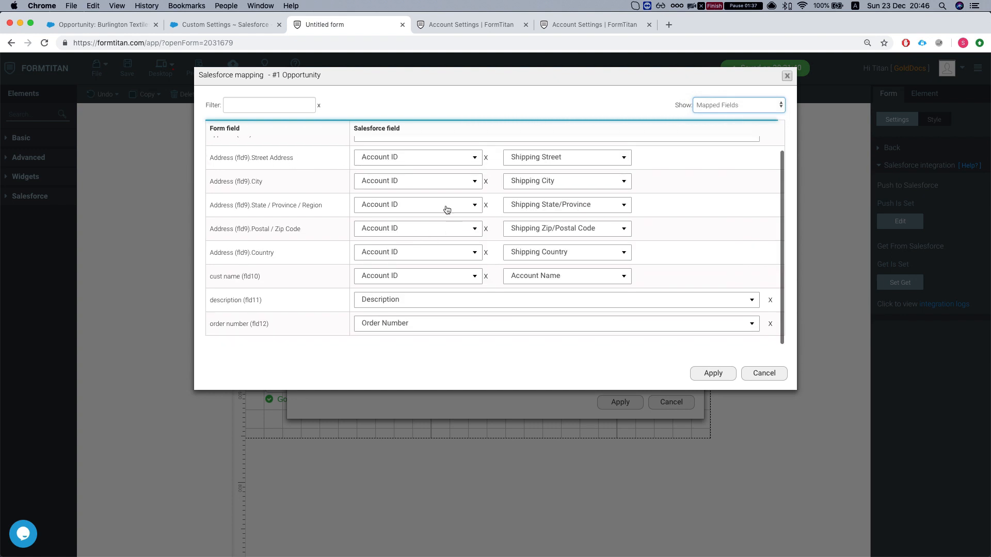
pyautogui.click(772, 381)
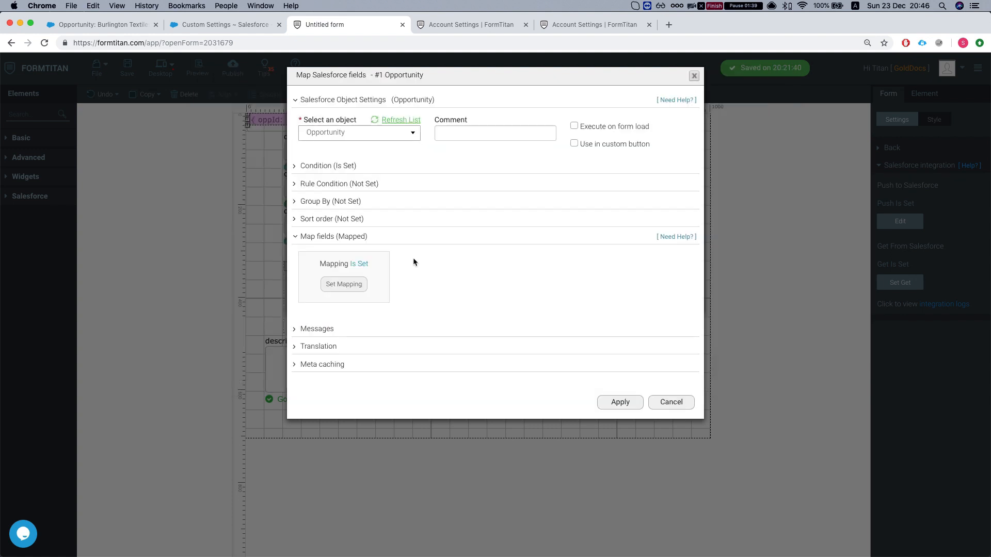
pyautogui.click(334, 165)
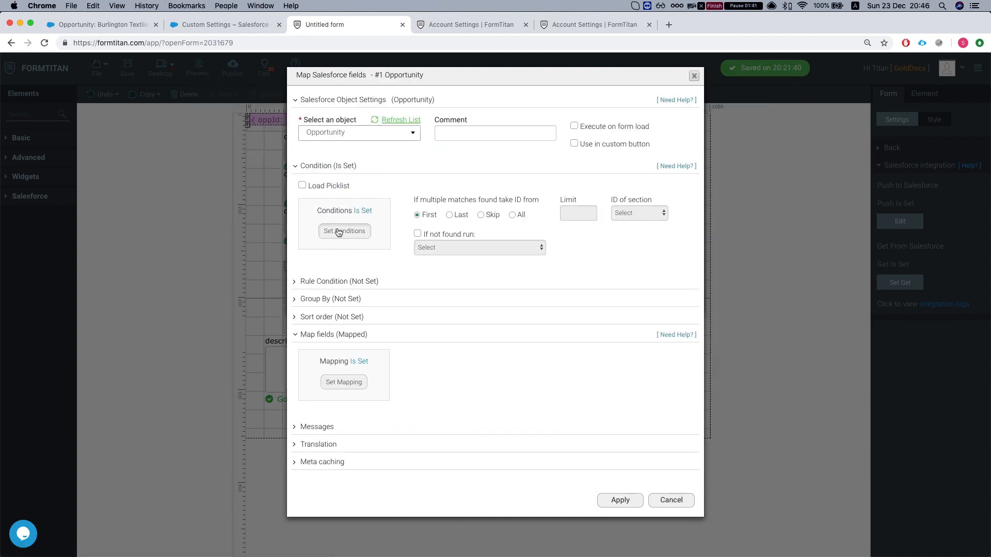
pyautogui.click(337, 230)
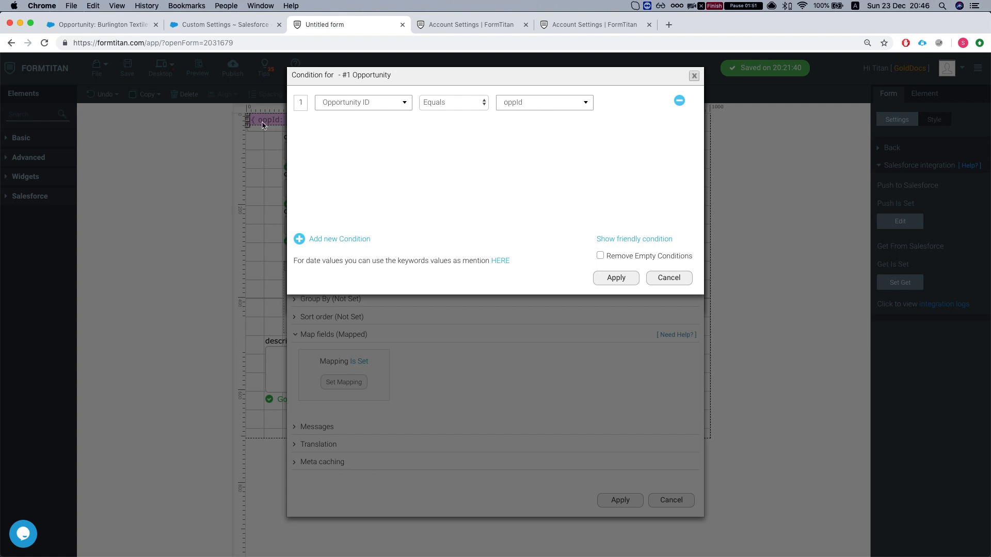
pyautogui.click(666, 283)
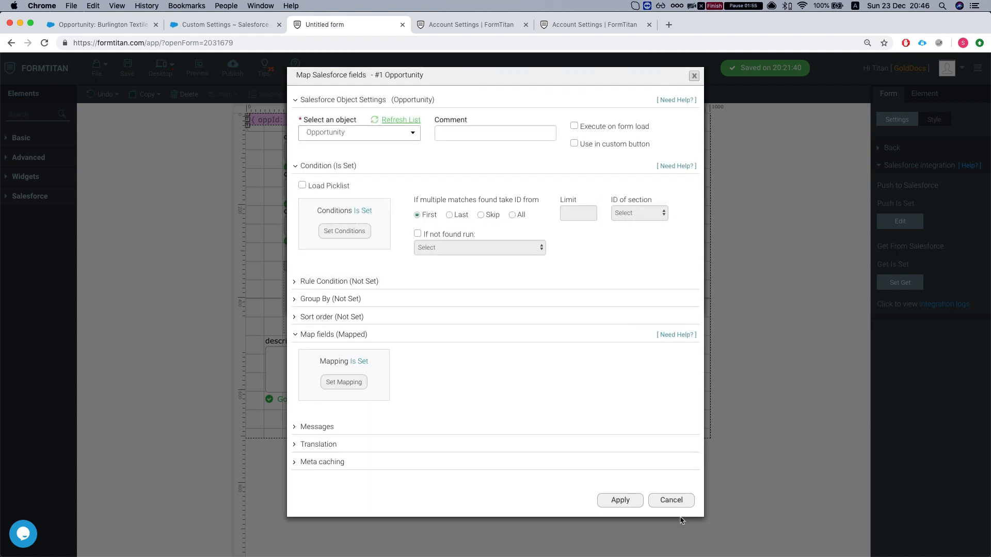
pyautogui.click(671, 487)
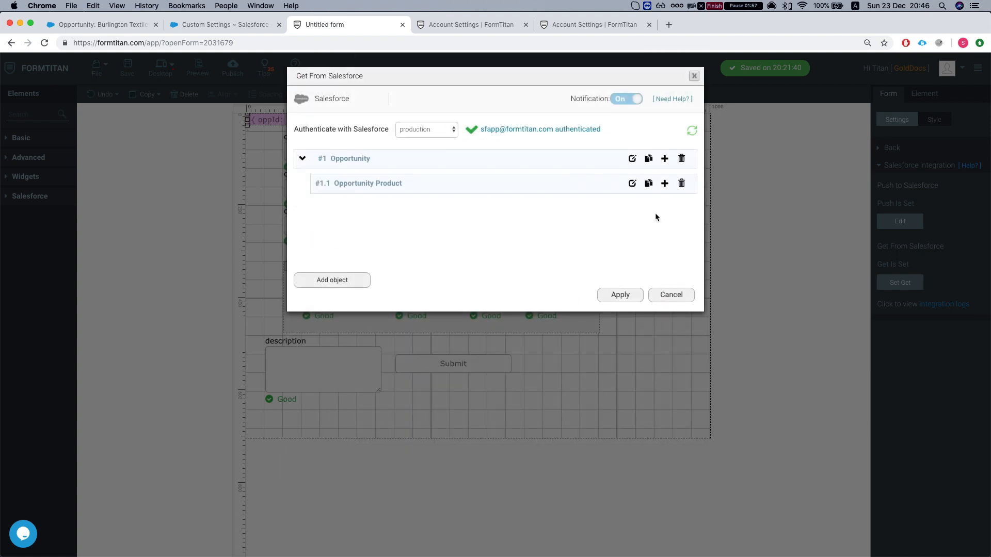
# - Inspect the #1.1 Opportunity Product lookup conditions, then close the get configuration unchanged
pyautogui.click(632, 183)
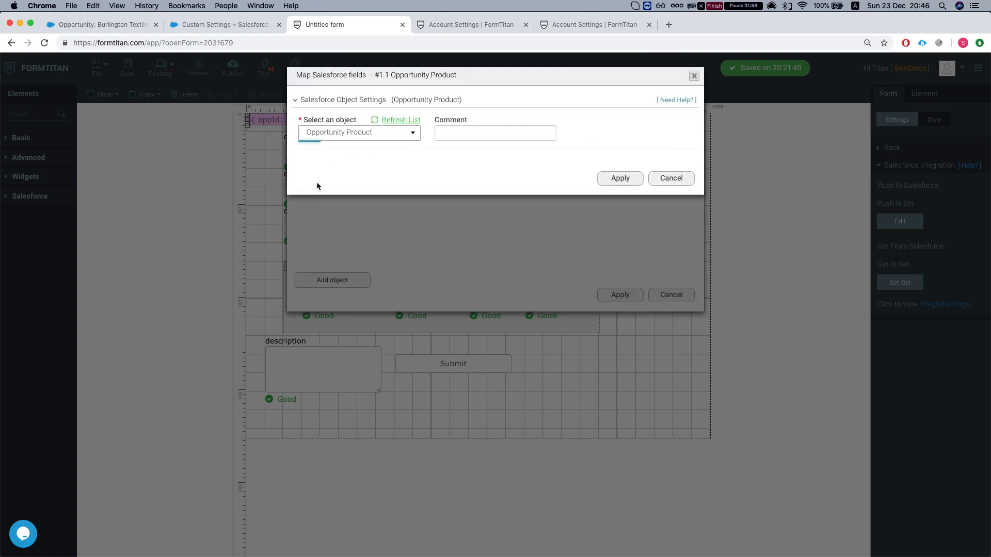
pyautogui.click(336, 158)
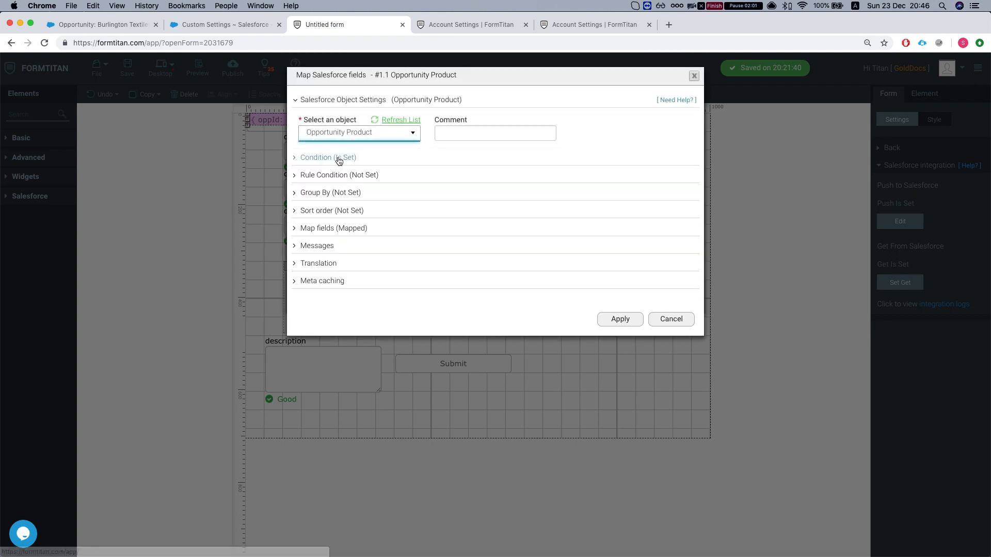
pyautogui.click(354, 222)
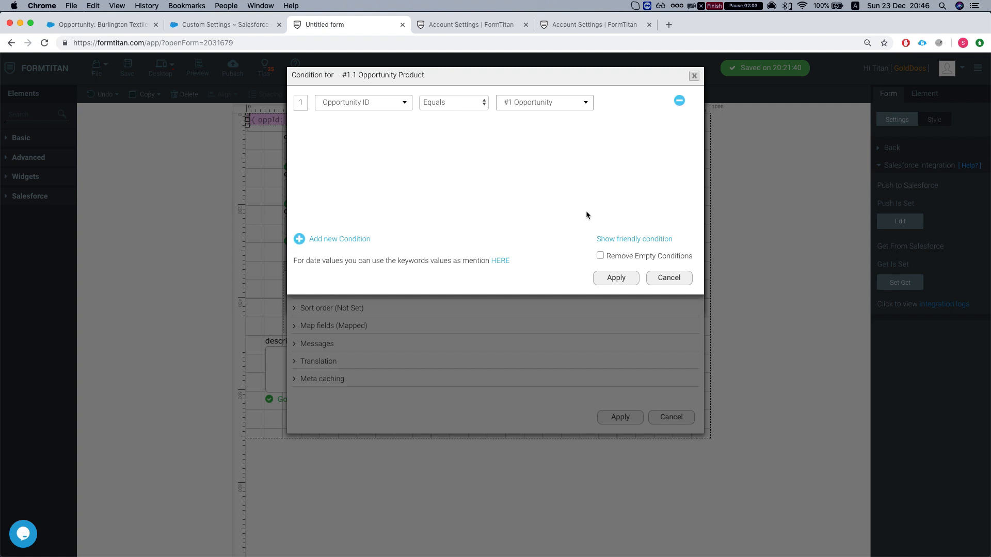
pyautogui.click(669, 278)
pyautogui.click(671, 417)
pyautogui.click(672, 294)
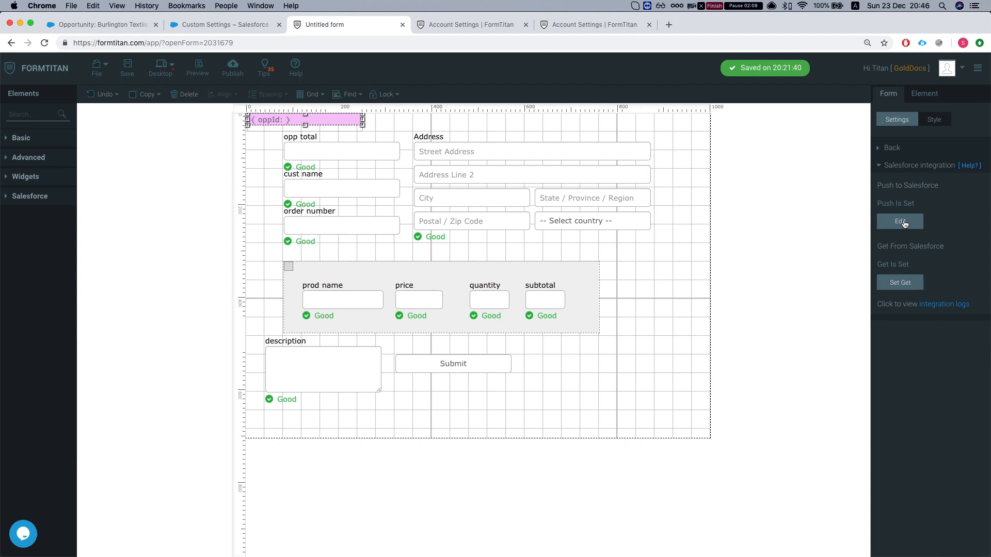
pyautogui.click(902, 223)
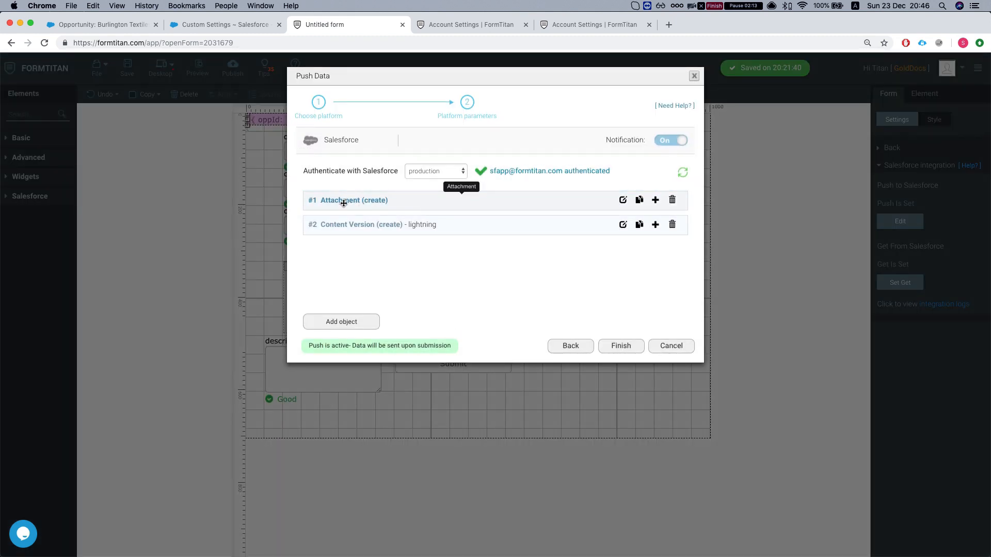
pyautogui.click(623, 200)
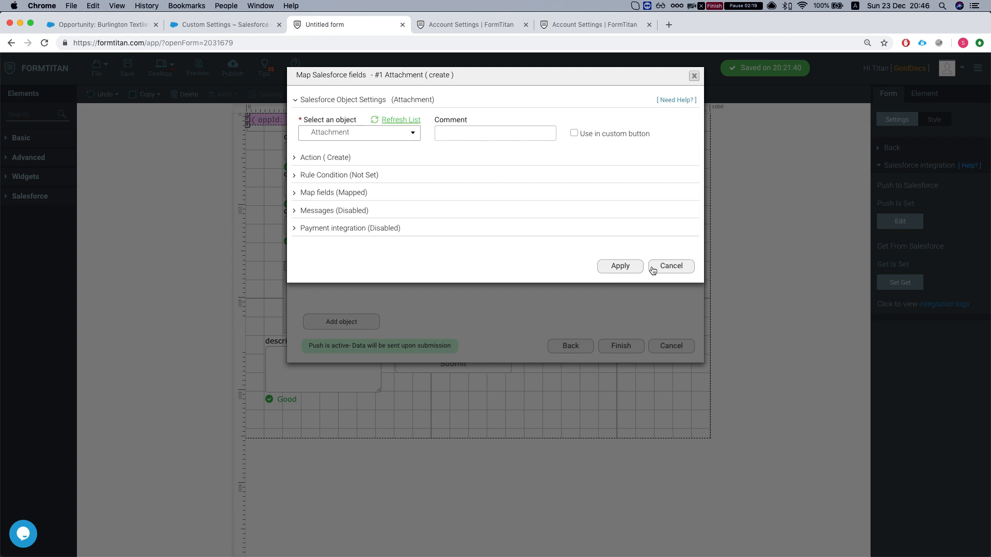
pyautogui.click(626, 269)
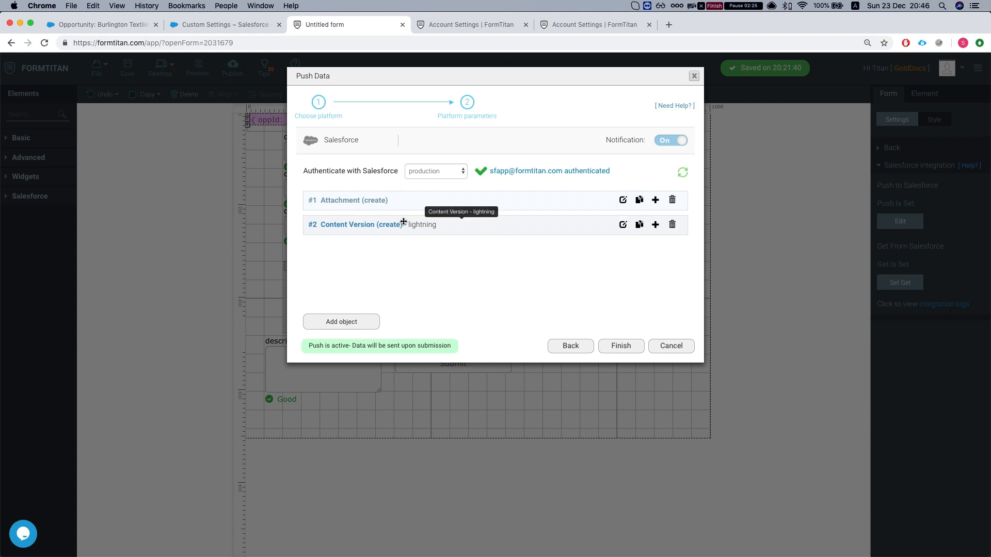
pyautogui.click(664, 349)
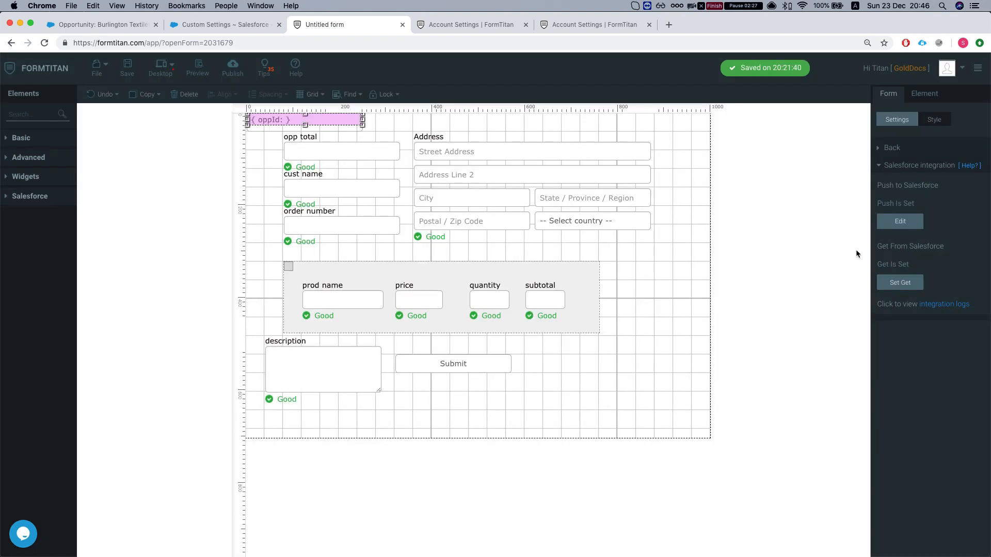
pyautogui.click(901, 171)
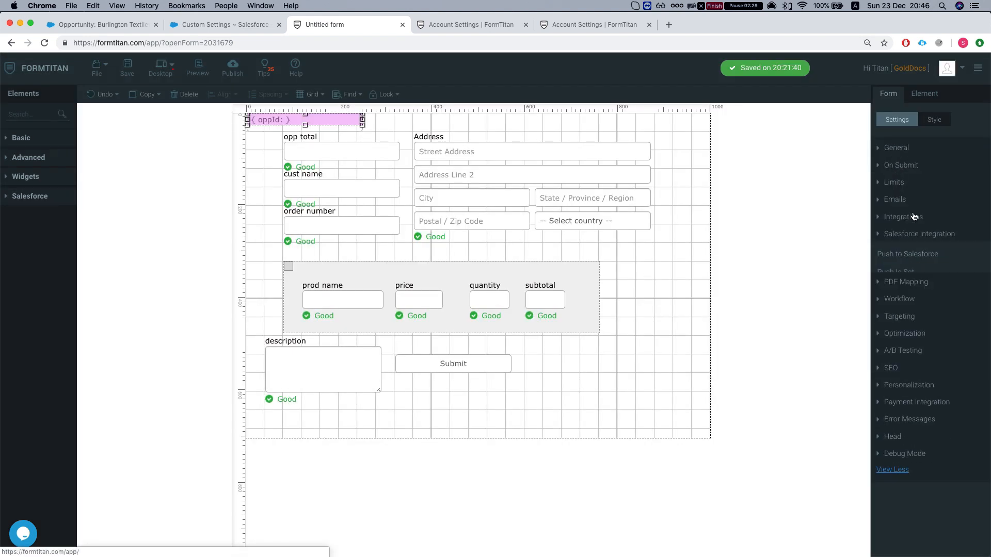
pyautogui.click(898, 251)
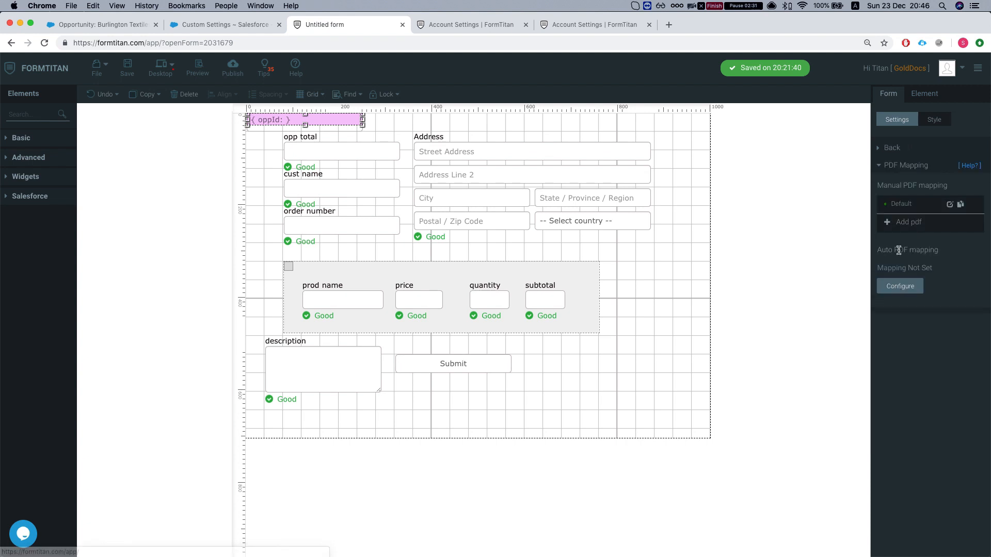
pyautogui.click(950, 204)
pyautogui.scroll(-4, 511, 235)
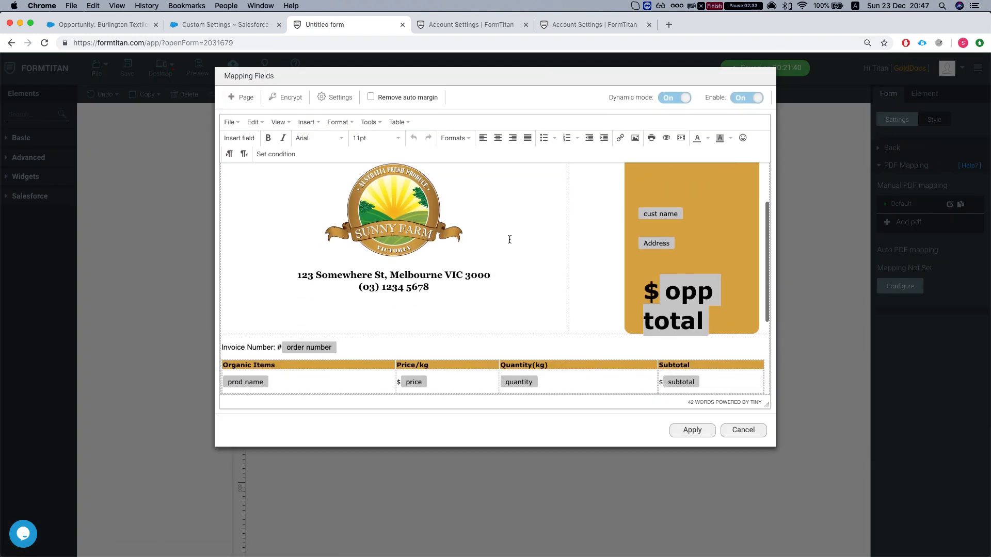
pyautogui.scroll(3, 620, 248)
pyautogui.scroll(-1, 649, 255)
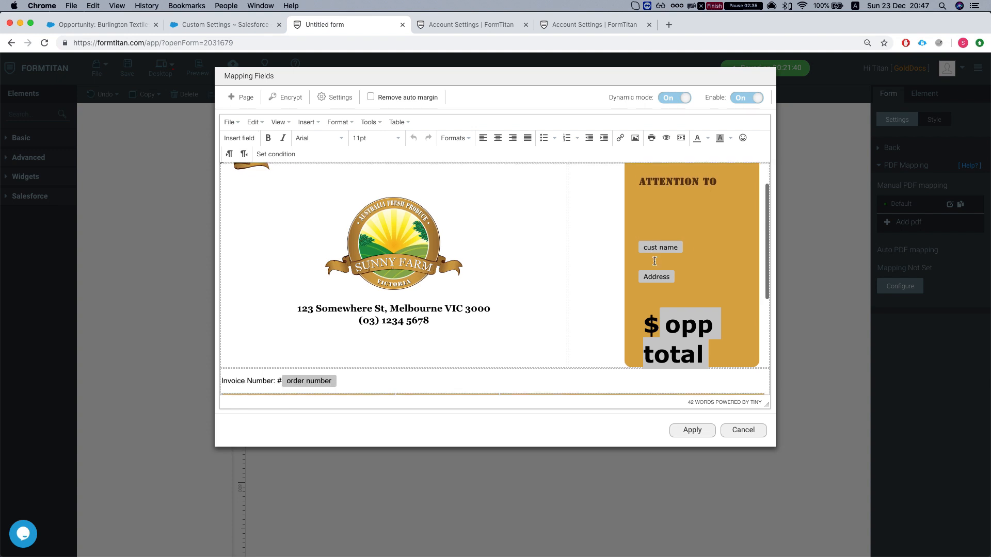
pyautogui.scroll(-5, 644, 248)
pyautogui.scroll(-1, 321, 263)
pyautogui.scroll(2, 475, 297)
pyautogui.scroll(-2, 472, 300)
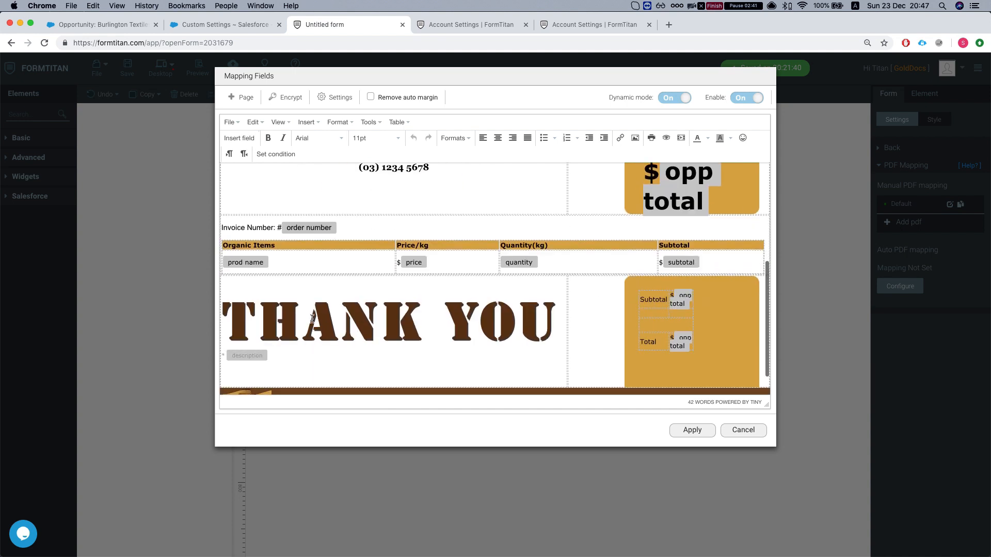
pyautogui.scroll(2, 310, 317)
pyautogui.scroll(-1, 383, 354)
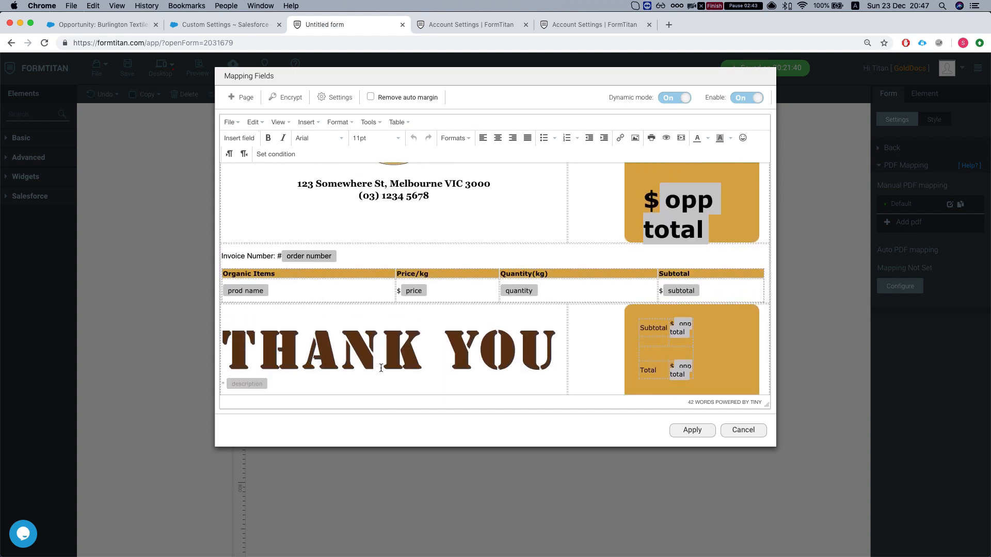
pyautogui.scroll(5, 383, 354)
pyautogui.scroll(-1, 629, 359)
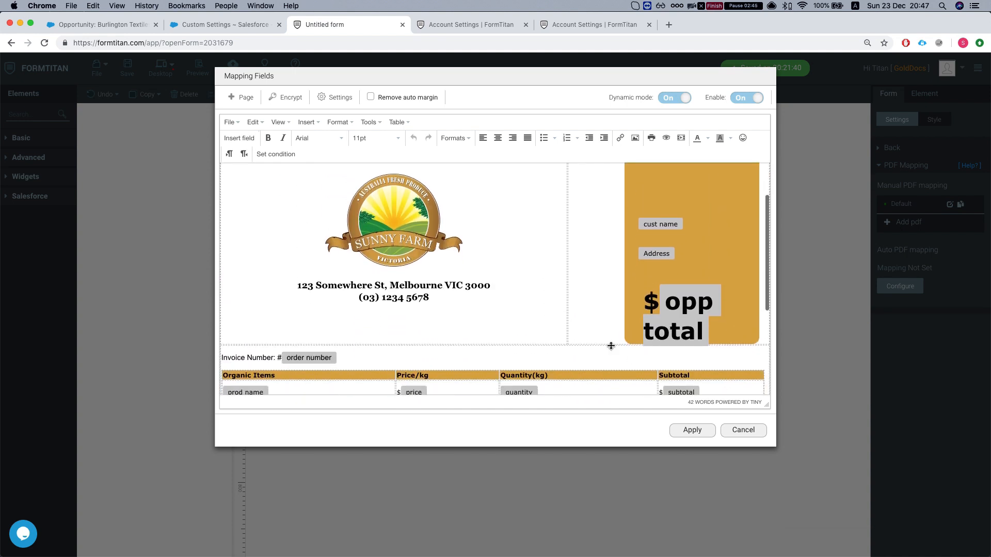
pyautogui.scroll(-1, 624, 356)
pyautogui.scroll(-1, 672, 340)
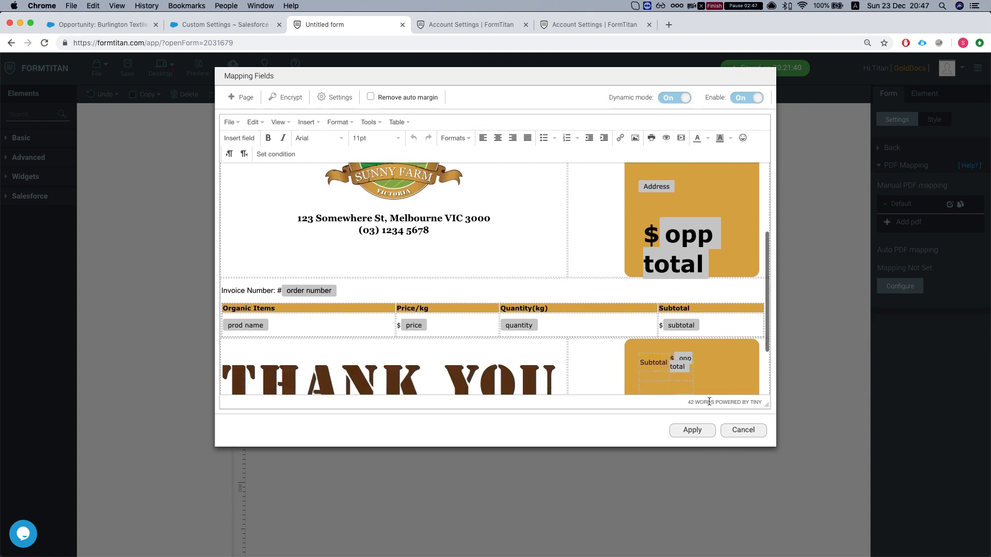
pyautogui.click(748, 432)
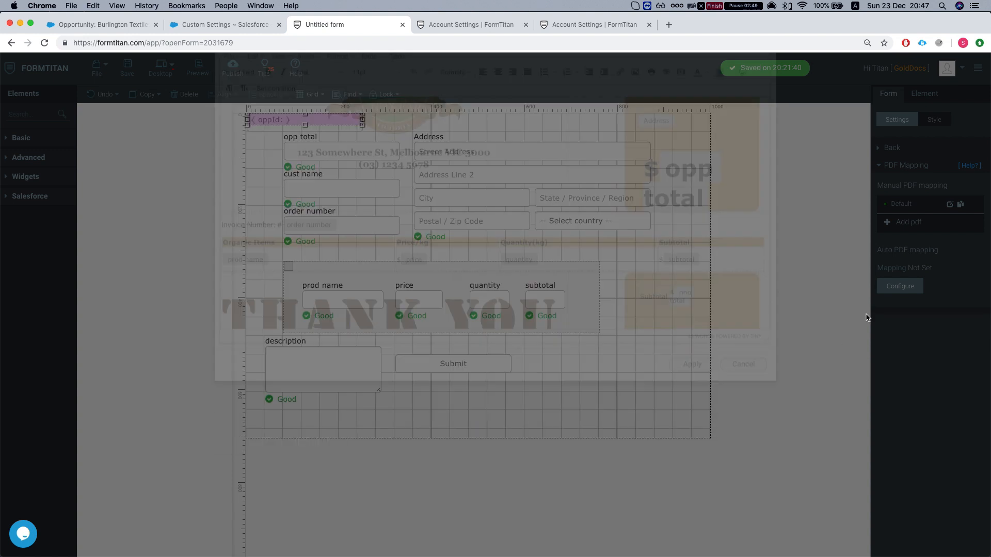
# - In the default PDF's Salesforce Button configuration, choose Opportunity as the object
pyautogui.click(950, 205)
pyautogui.click(322, 98)
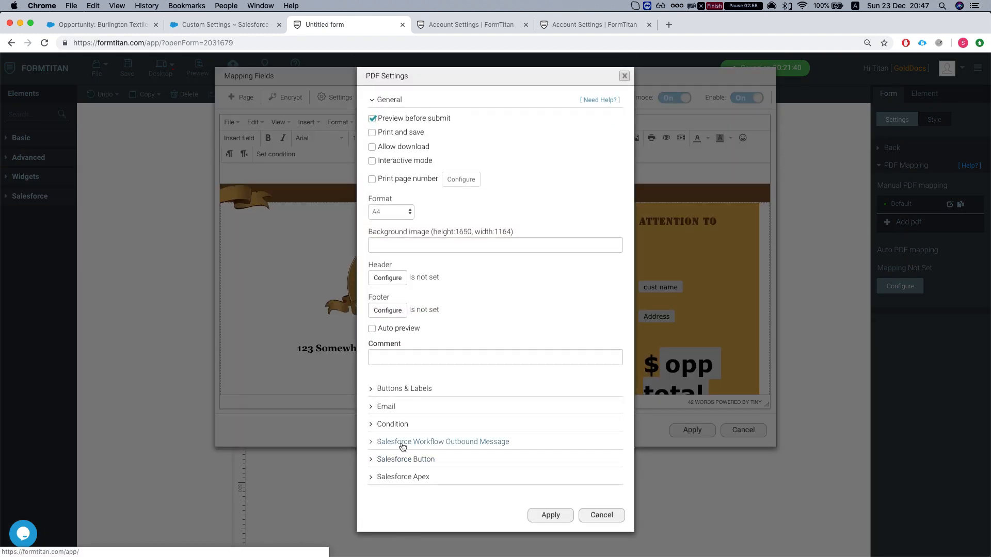
pyautogui.click(413, 442)
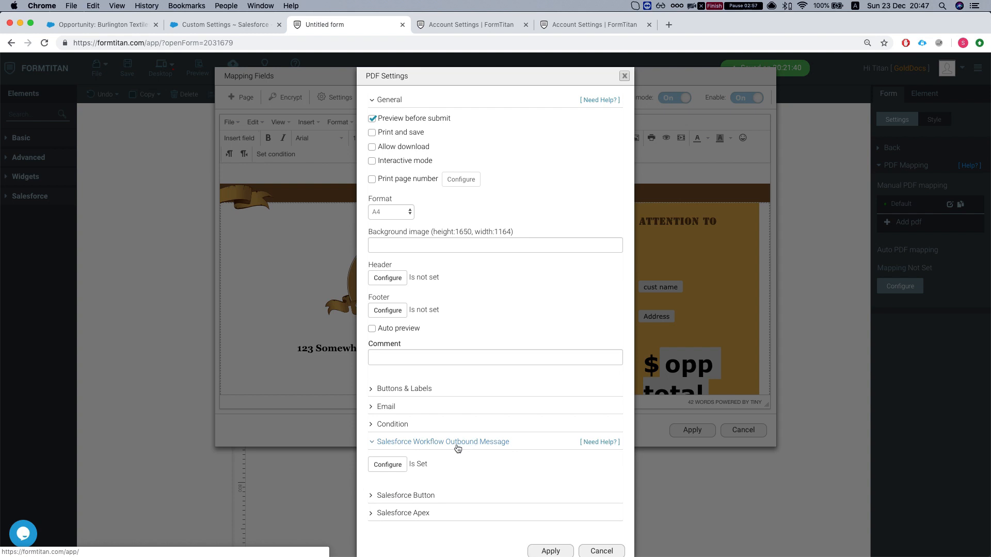
pyautogui.click(416, 444)
pyautogui.click(391, 460)
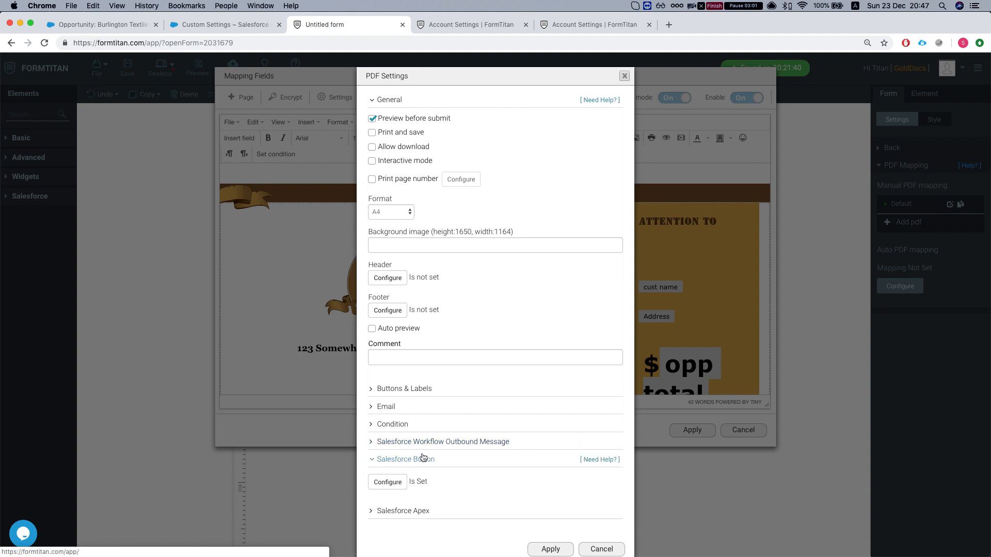
pyautogui.click(388, 483)
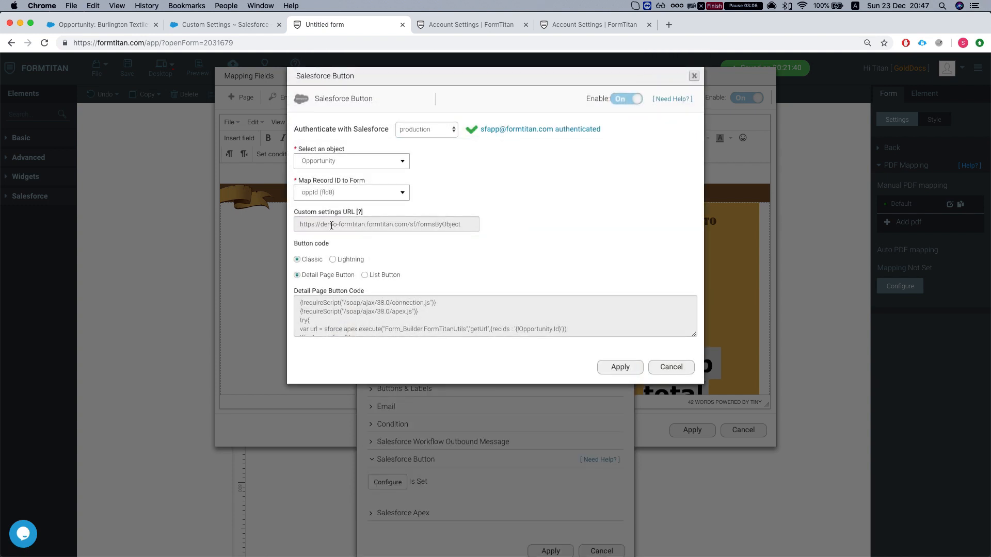
pyautogui.click(336, 163)
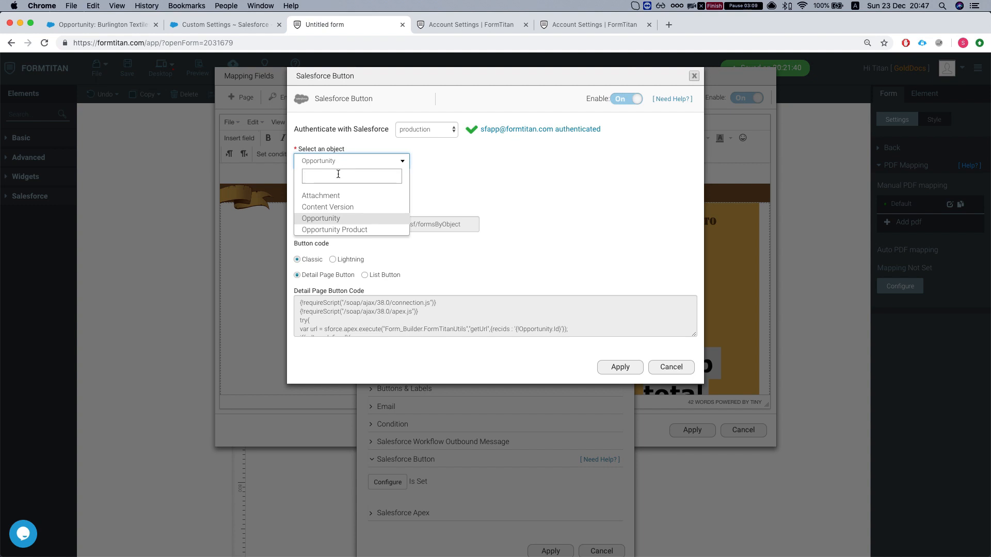
pyautogui.write('opp')
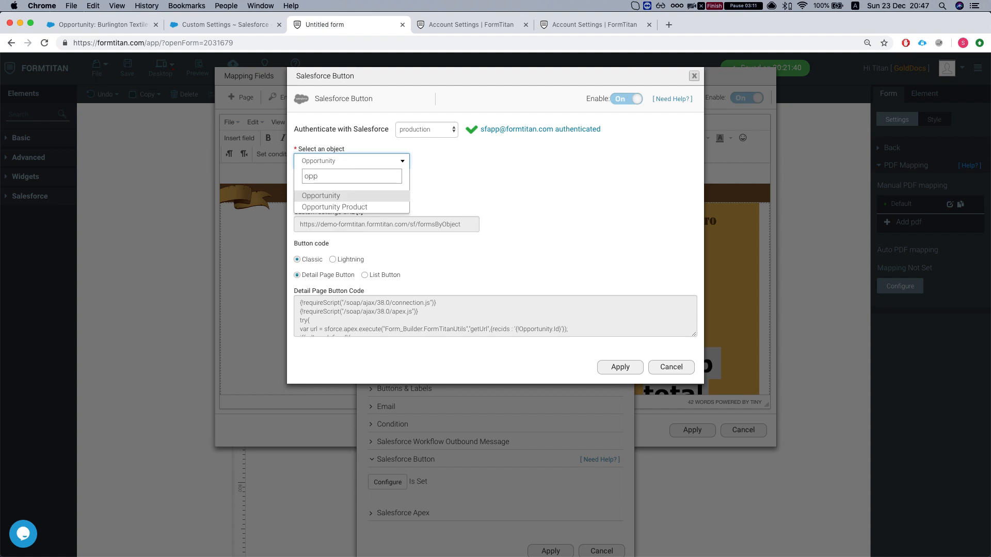
pyautogui.press('Return')
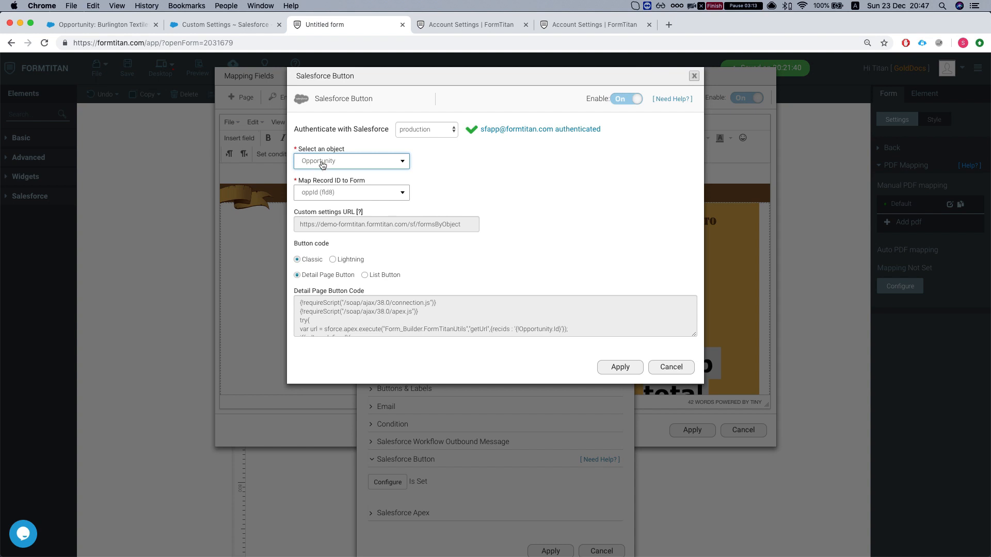
# - Map the record ID to oppId (fld8) and copy the custom settings URL
pyautogui.click(325, 192)
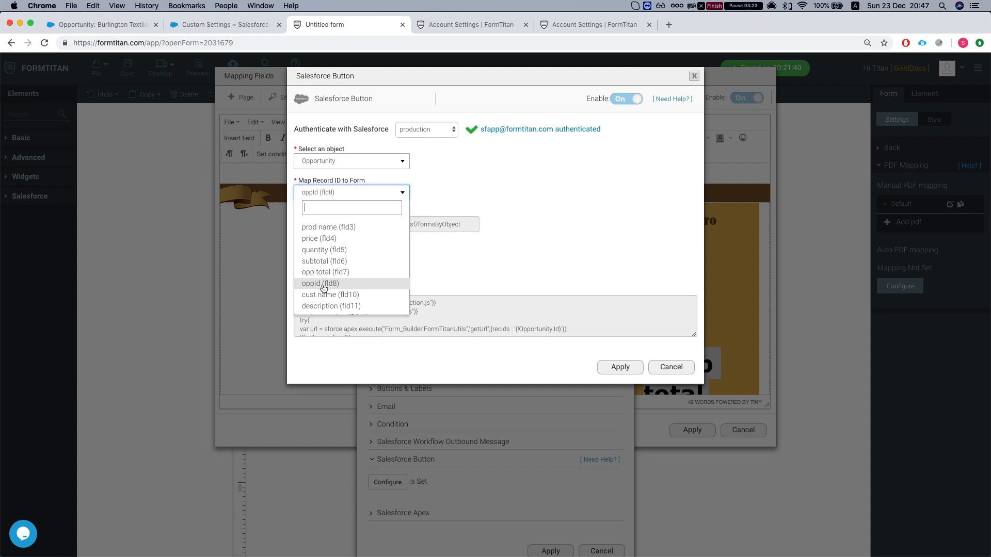
pyautogui.scroll(-1, 324, 288)
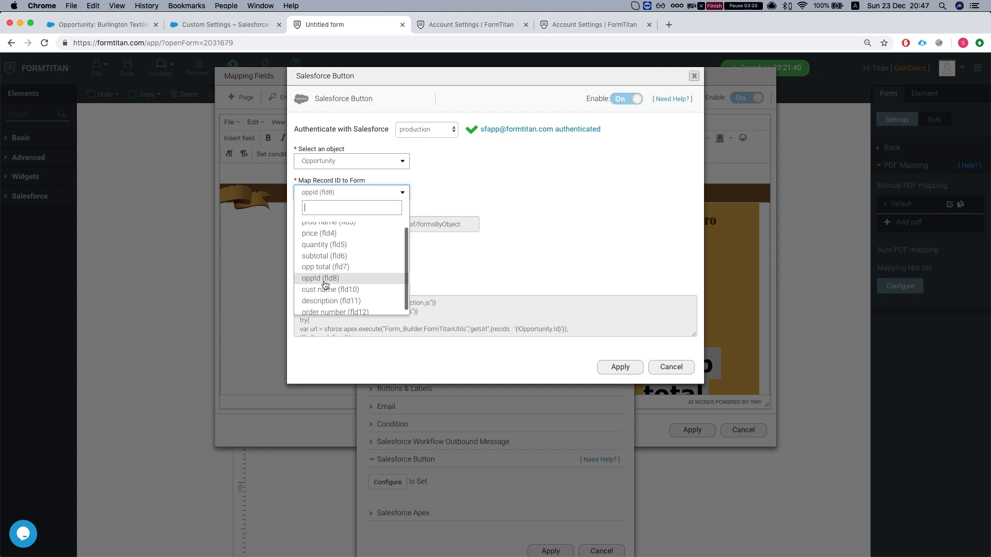
pyautogui.click(321, 281)
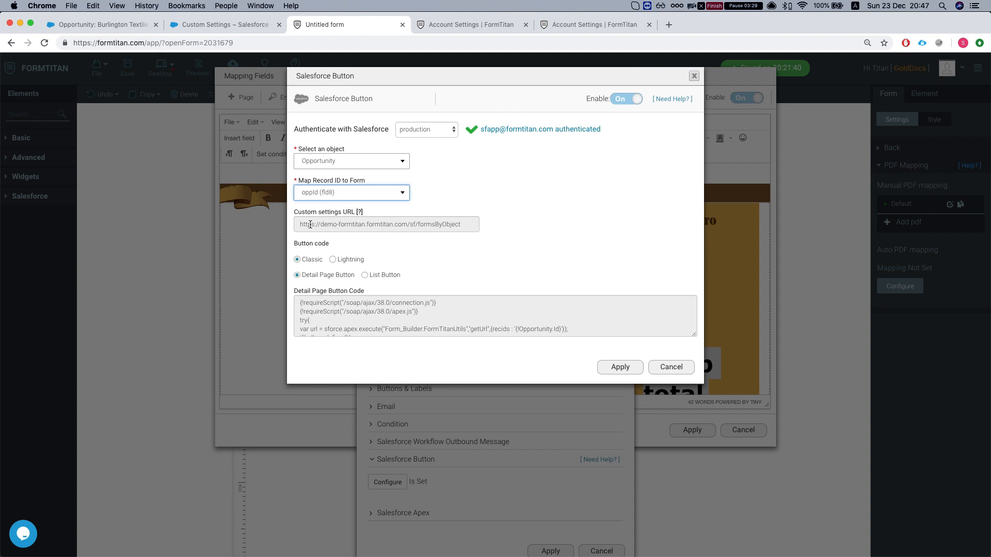
pyautogui.moveTo(295, 215); pyautogui.dragTo(363, 213)
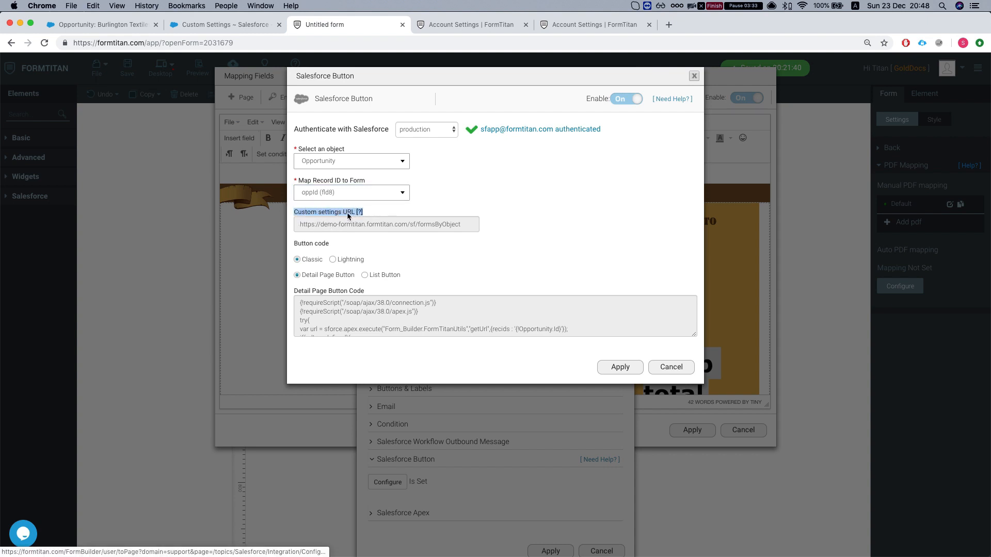
pyautogui.tripleClick(351, 224)
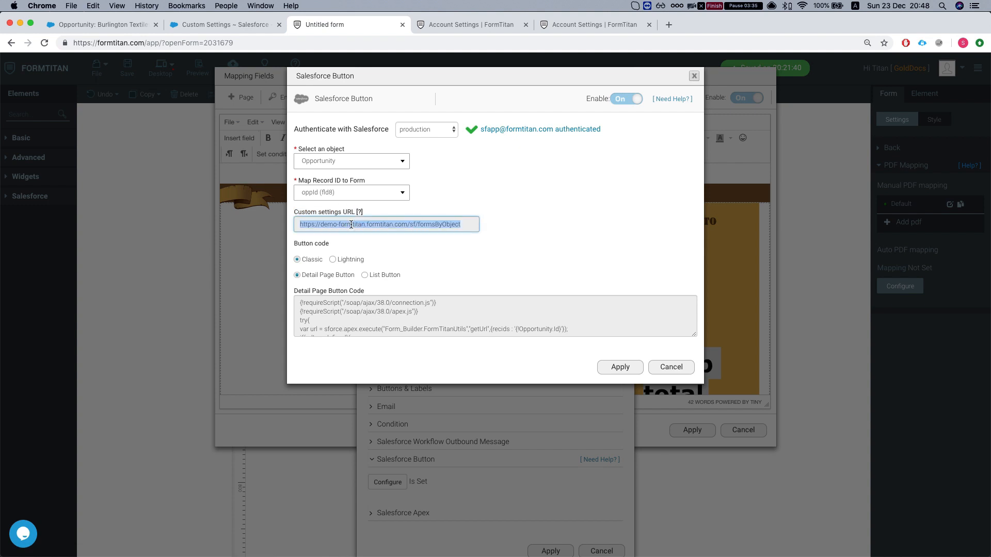
pyautogui.press('super+c')
pyautogui.press('super+alt+Left')
# - Paste the copied formsByObject URL into the FormTitan Pdf Url PrivateURL record and save it
pyautogui.click(872, 65)
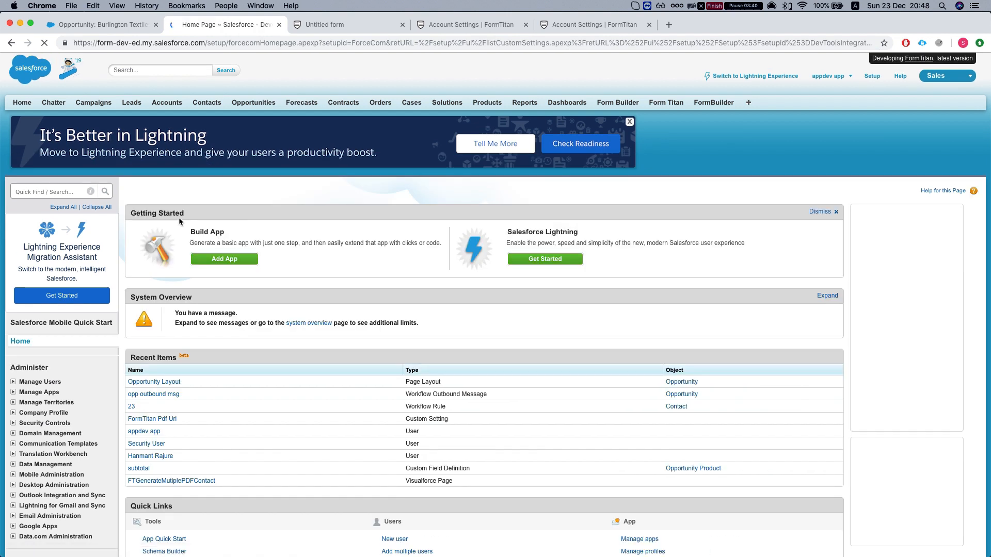
pyautogui.click(32, 192)
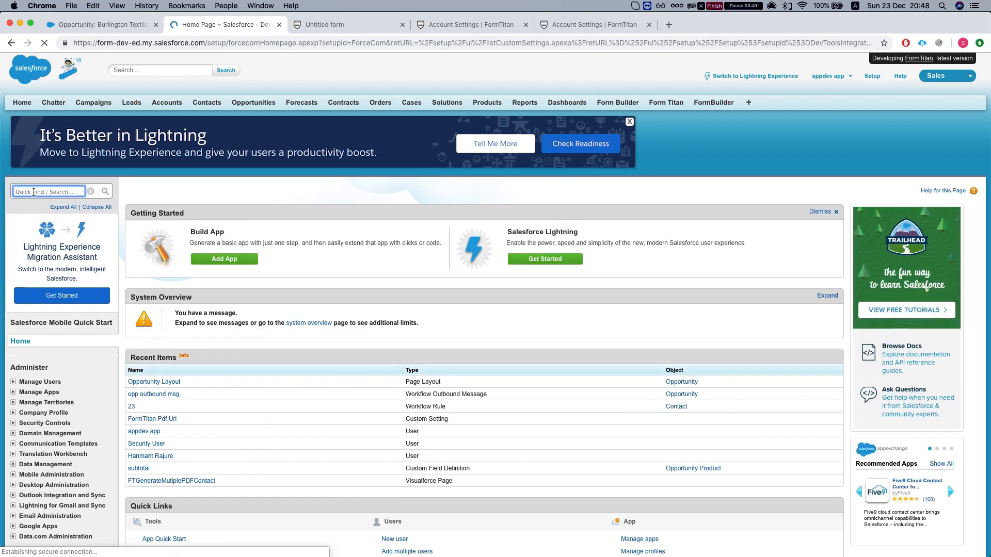
pyautogui.write('custom sett')
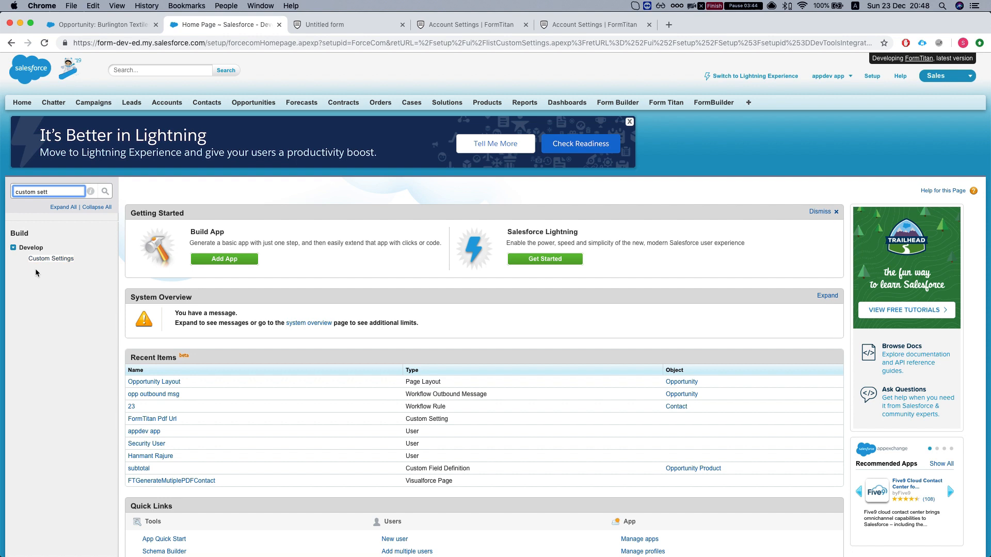
pyautogui.click(48, 258)
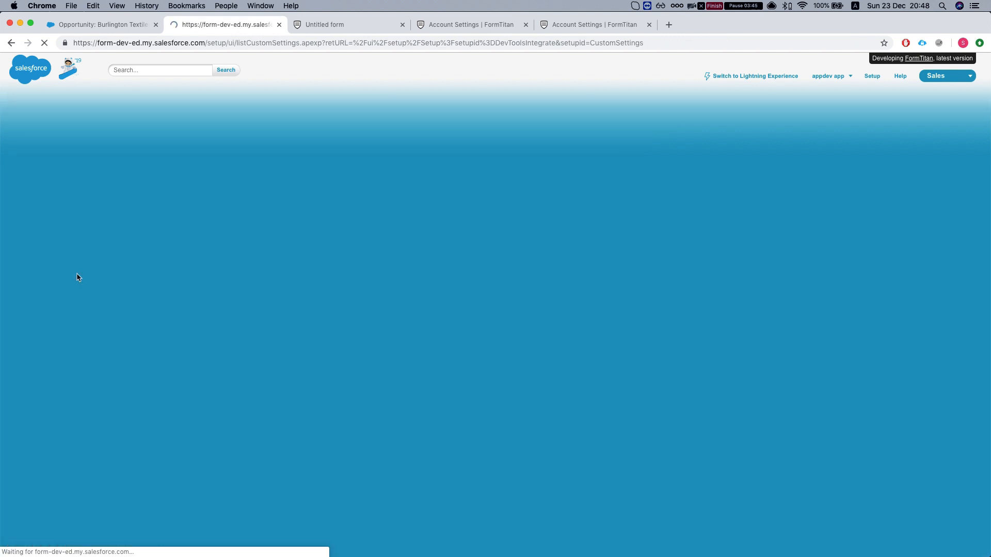
pyautogui.scroll(-1, 173, 263)
pyautogui.click(174, 258)
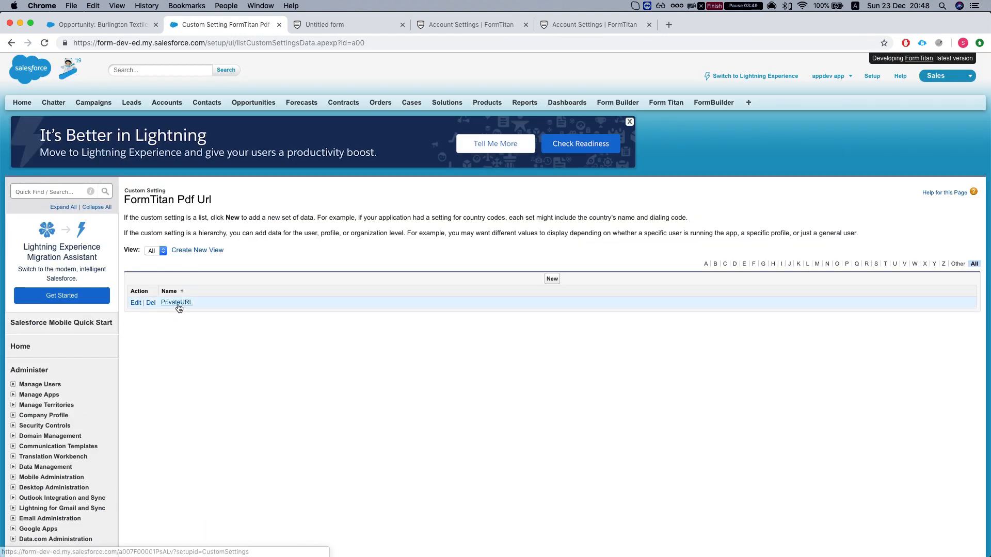
pyautogui.click(177, 307)
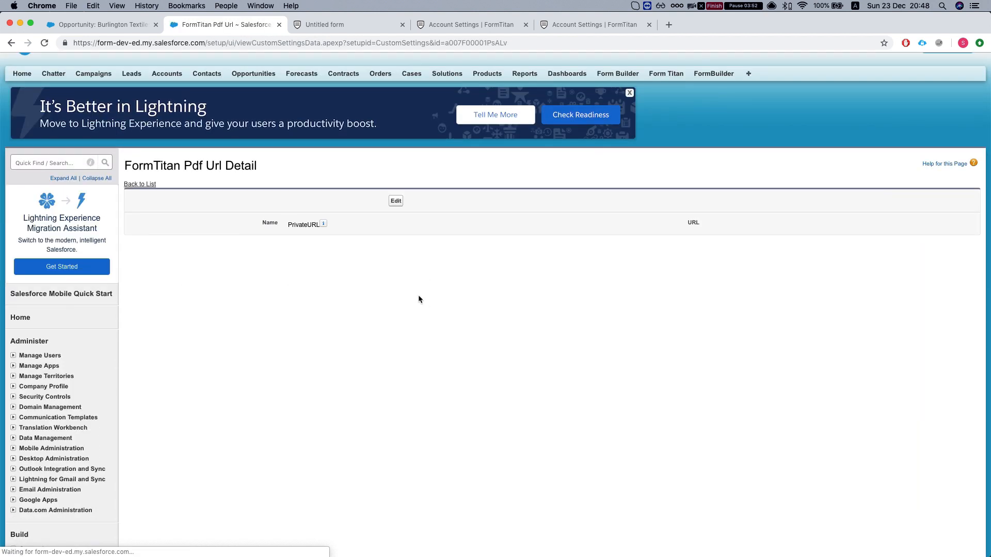
pyautogui.click(396, 201)
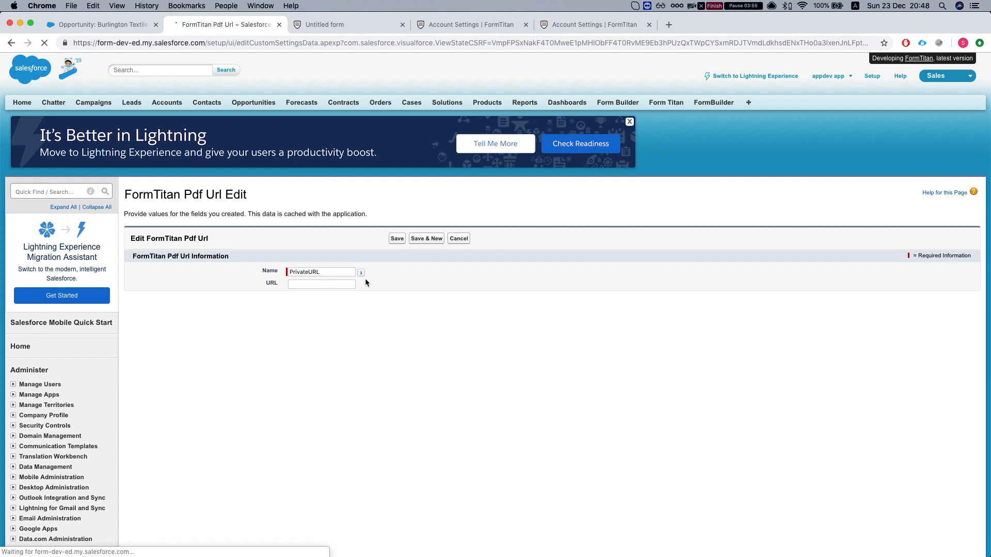
pyautogui.click(324, 284)
pyautogui.write('https://demo-formtitan.formtitan.com/sf/formsByObject')
pyautogui.click(396, 238)
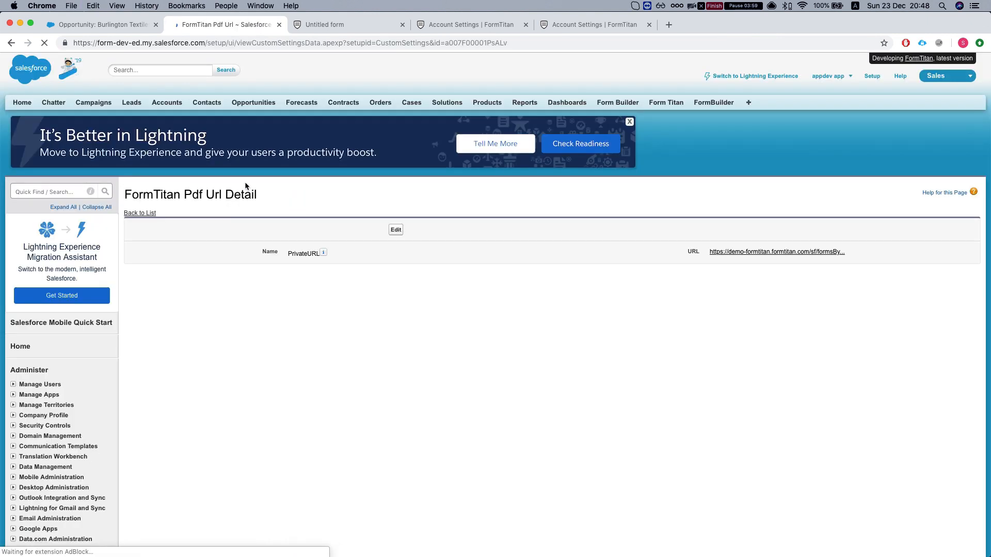
# - In FormTitan account settings, remove the existing Salesforce app user collaborator
pyautogui.click(434, 25)
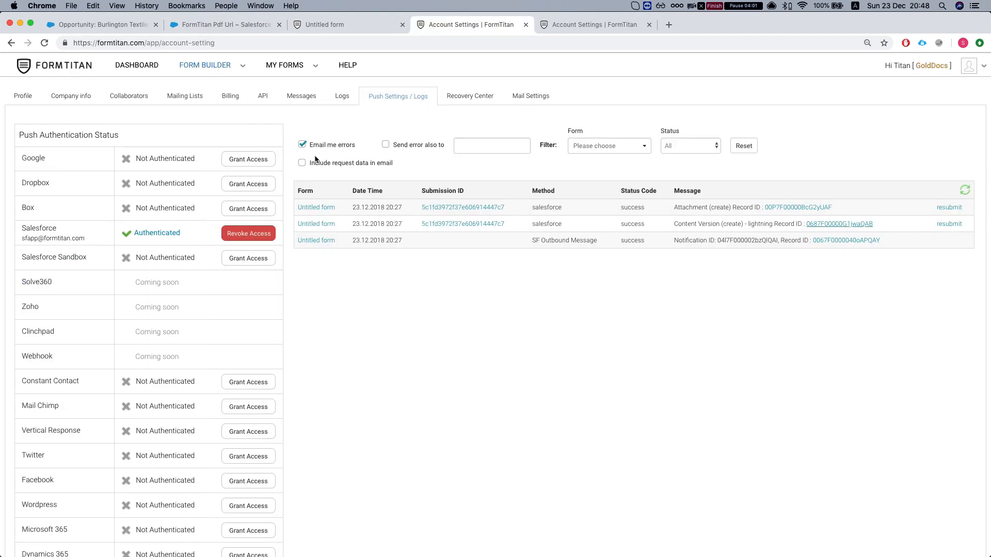
pyautogui.click(129, 97)
pyautogui.click(963, 64)
pyautogui.click(938, 86)
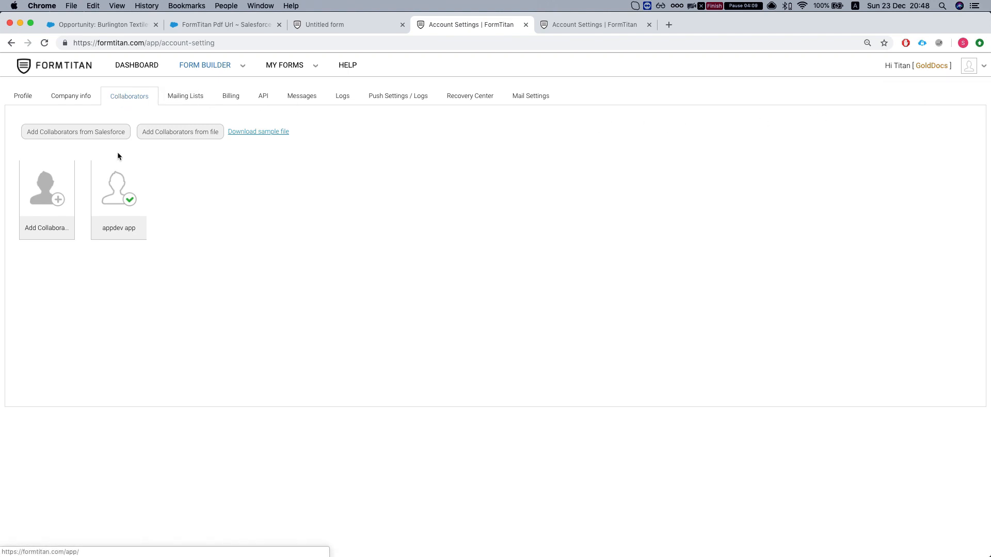
pyautogui.click(76, 135)
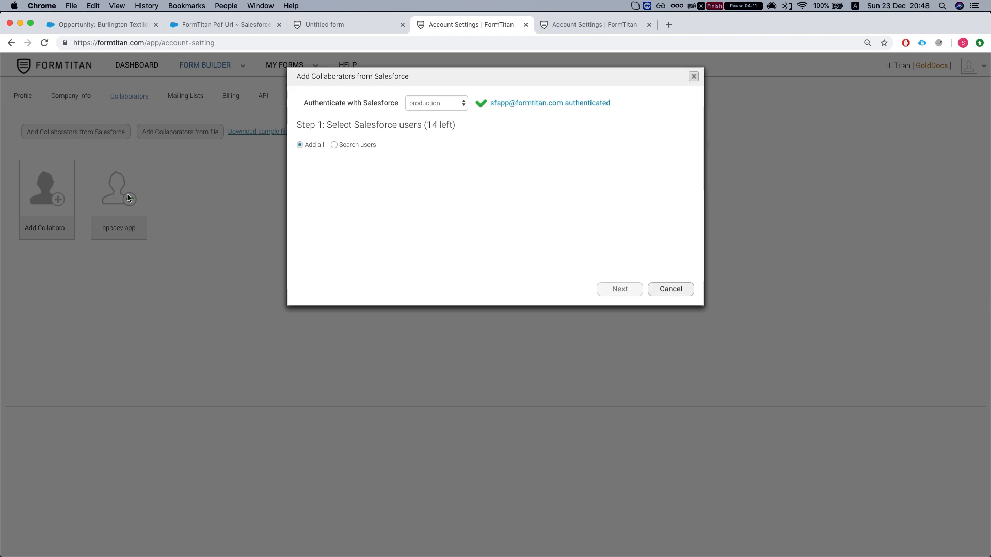
pyautogui.click(670, 289)
pyautogui.moveTo(138, 212)
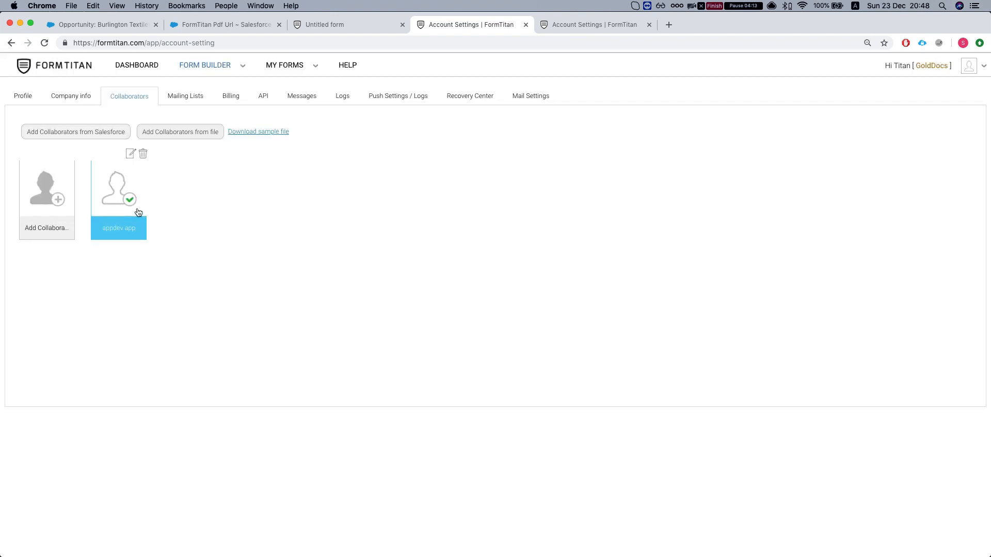
pyautogui.click(142, 160)
pyautogui.click(551, 159)
# - Add the Salesforce app user as a collaborator with Edit and Submit rights on Untitled form
pyautogui.click(102, 135)
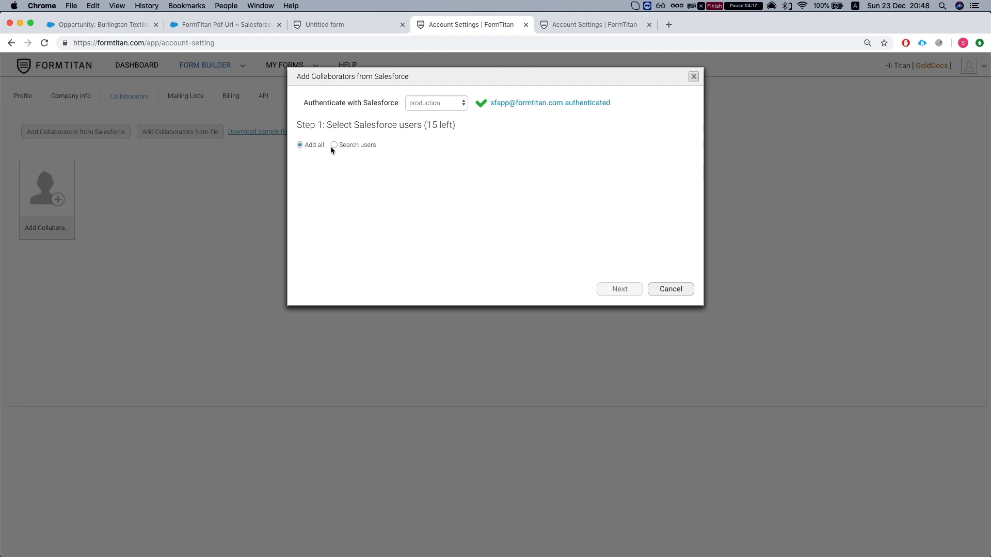
pyautogui.click(334, 146)
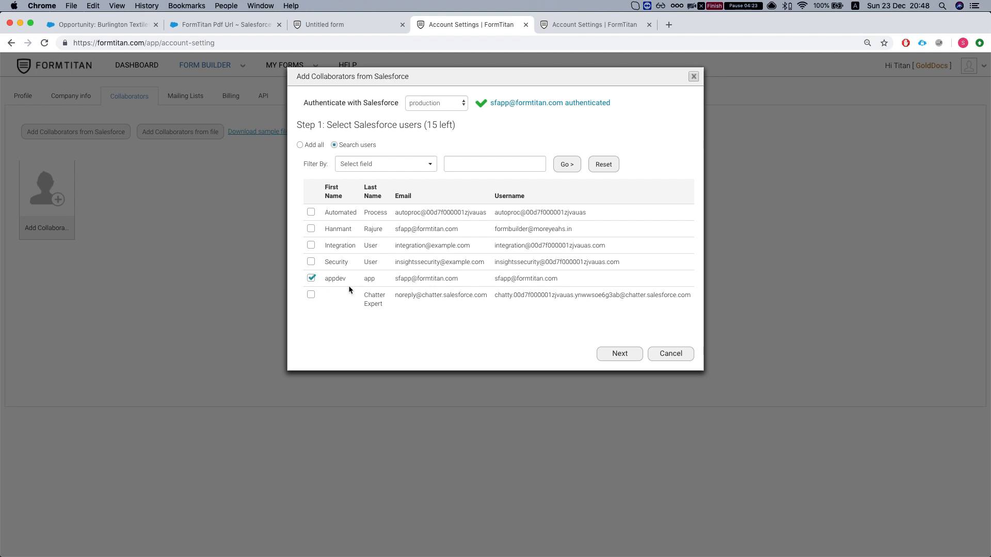
pyautogui.click(602, 352)
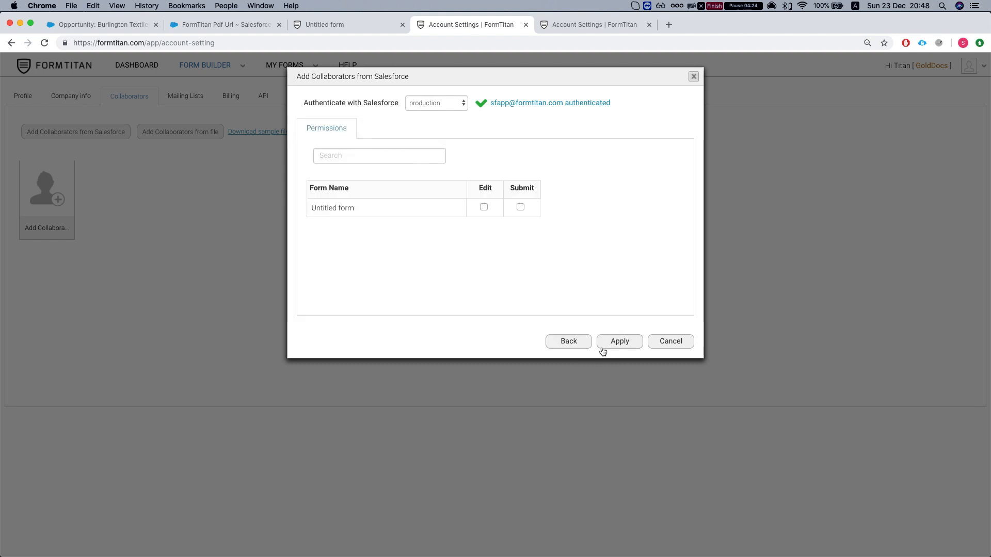
pyautogui.click(484, 207)
pyautogui.click(521, 208)
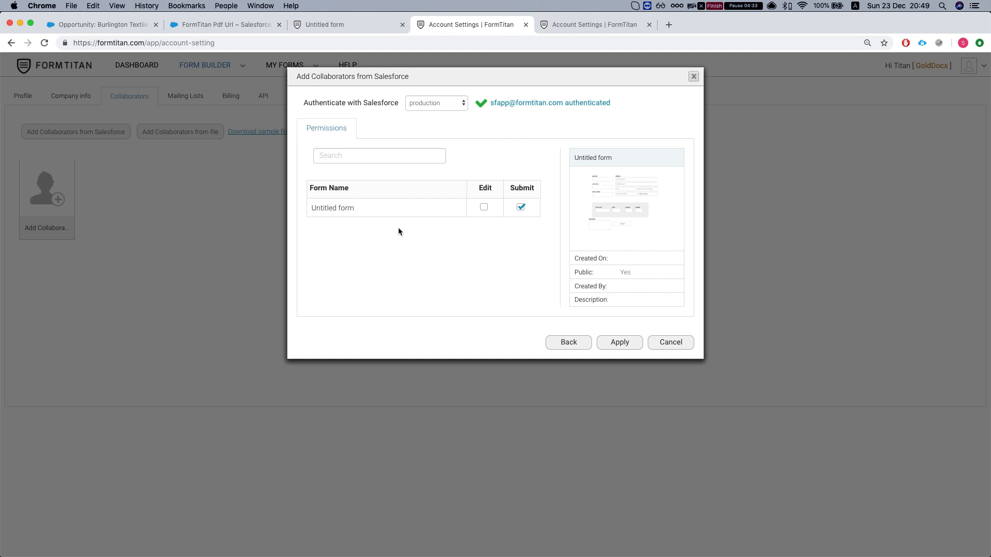
pyautogui.tripleClick(344, 209)
pyautogui.click(354, 210)
pyautogui.click(484, 207)
pyautogui.click(622, 344)
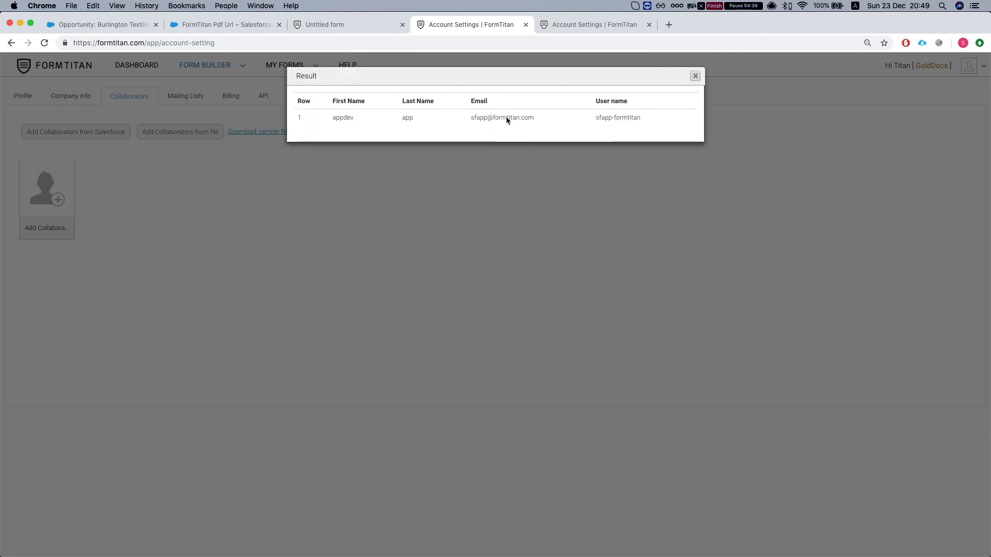
pyautogui.click(694, 77)
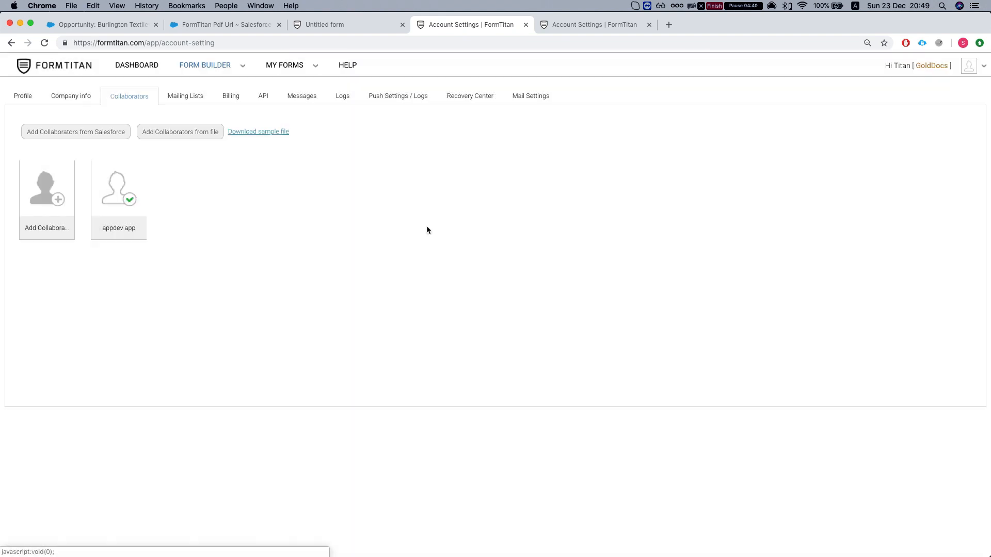
# - Return to the opportunity record and reload it
pyautogui.click(197, 27)
pyautogui.click(114, 27)
pyautogui.press('super+r')
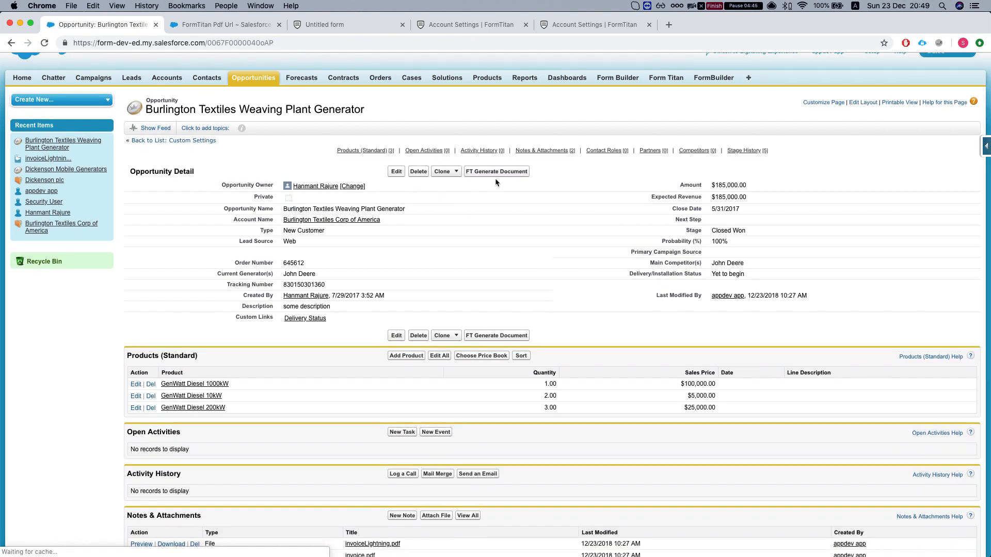
# - Open FT Generate Document for the opportunity and select Untitled form
pyautogui.click(491, 171)
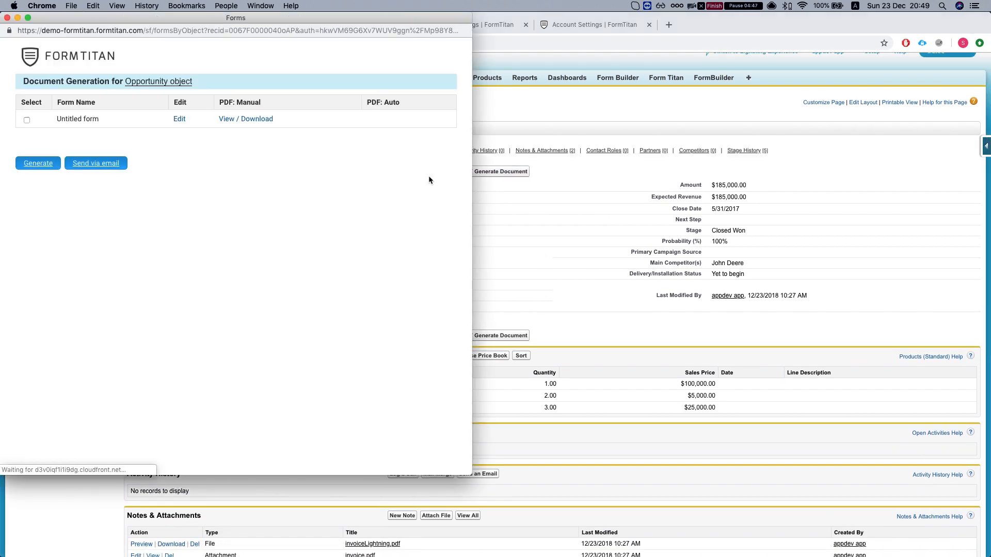
pyautogui.moveTo(268, 20); pyautogui.dragTo(426, 20)
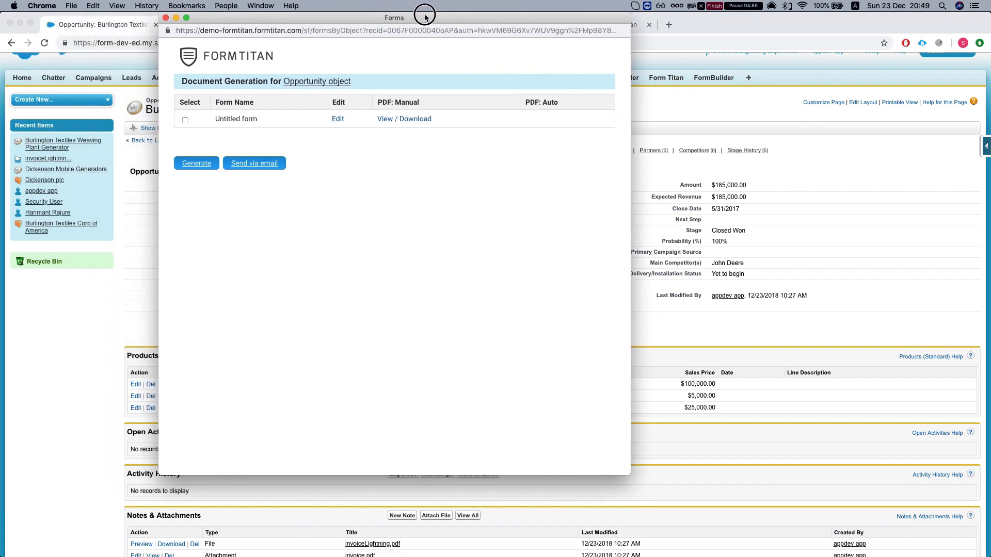
pyautogui.click(185, 120)
# - Preview the $185000 invoice PDF, then generate it for the opportunity
pyautogui.click(400, 120)
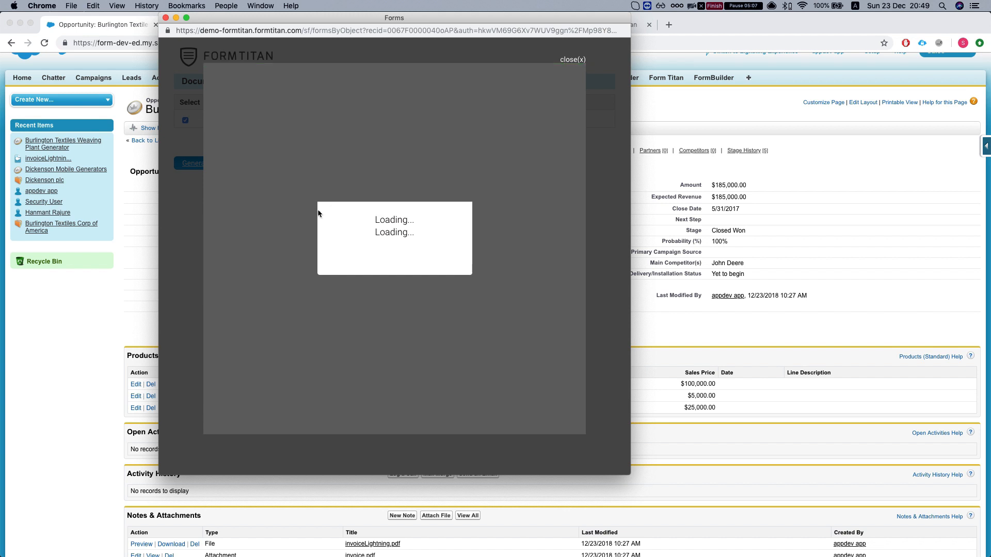
pyautogui.scroll(-3, 350, 223)
pyautogui.scroll(-5, 350, 223)
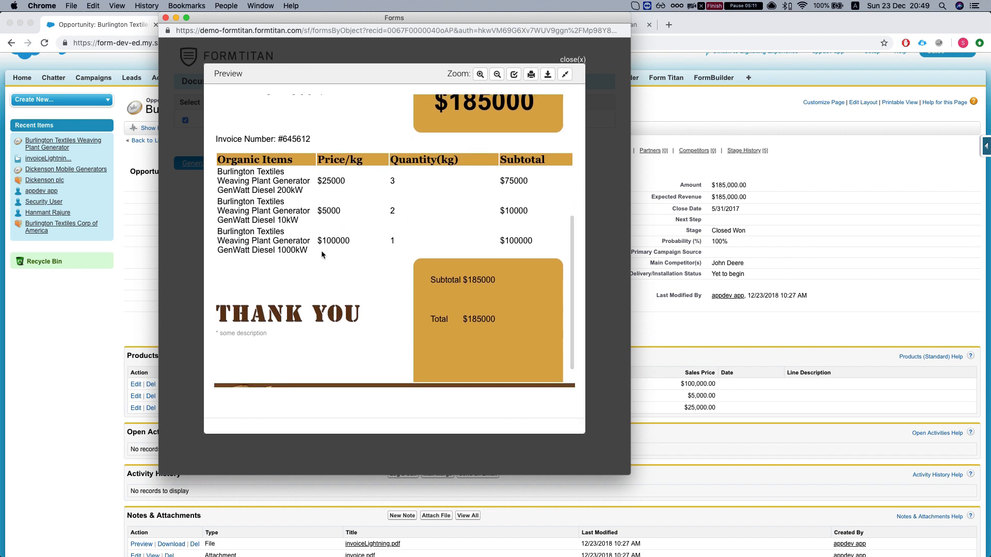
pyautogui.scroll(5, 314, 255)
pyautogui.scroll(-4, 313, 255)
pyautogui.scroll(-3, 314, 257)
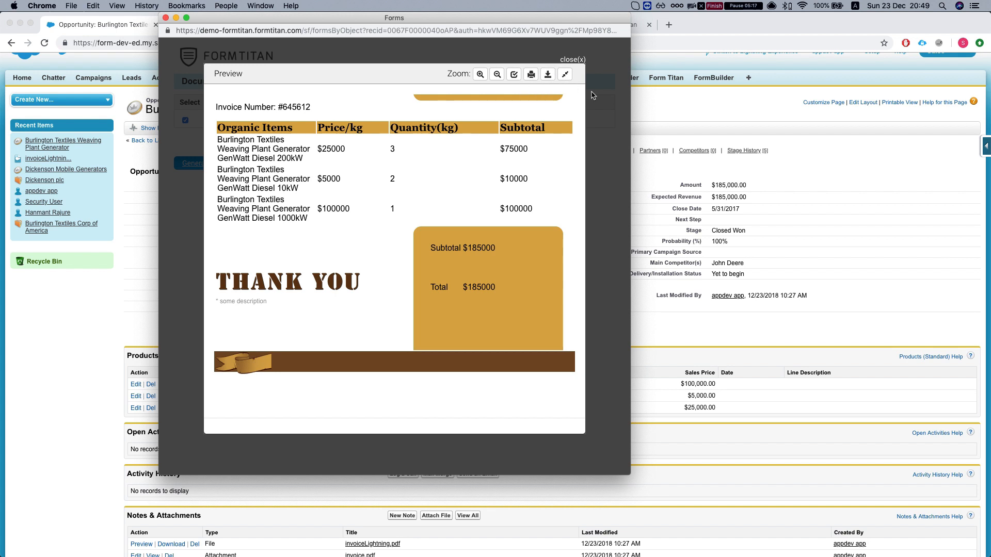
pyautogui.click(577, 61)
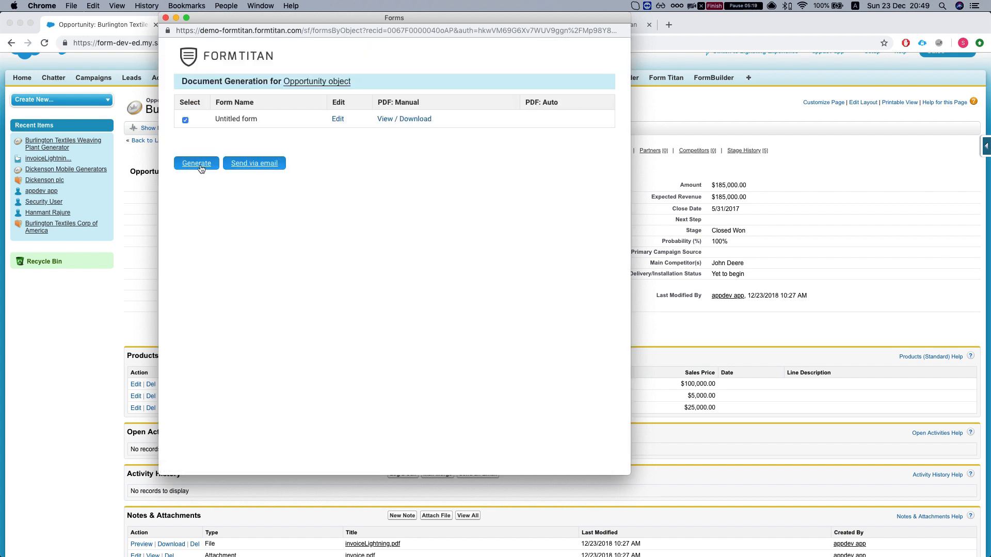
pyautogui.click(197, 164)
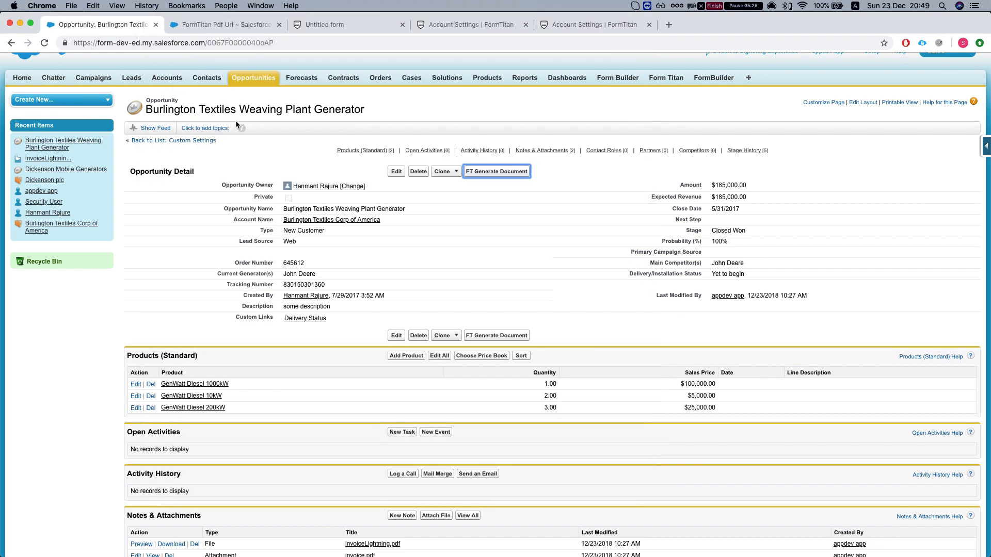
# - Open FormTitan's Push Settings / Logs and refresh the log entries
pyautogui.scroll(-1, 268, 186)
pyautogui.scroll(-3, 268, 190)
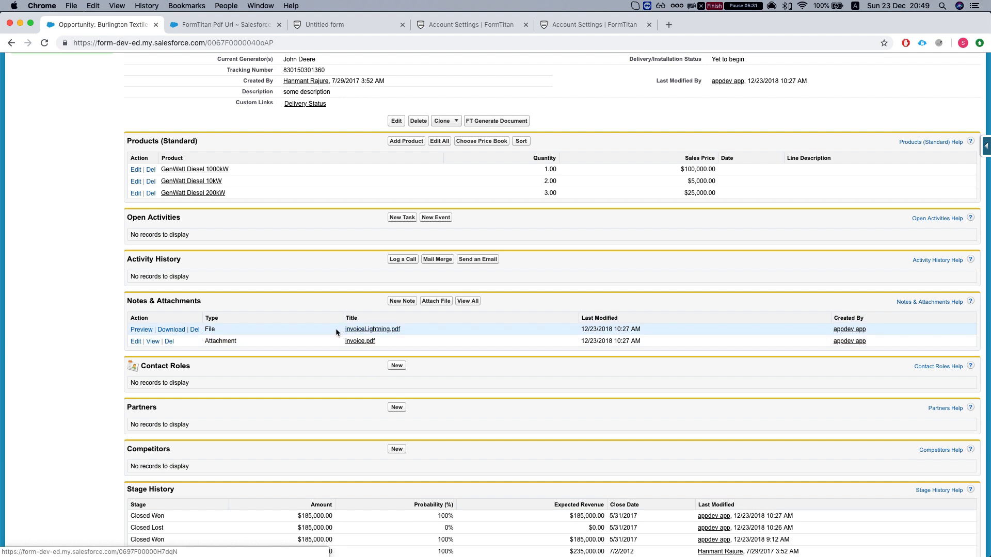
pyautogui.click(344, 24)
pyautogui.click(447, 28)
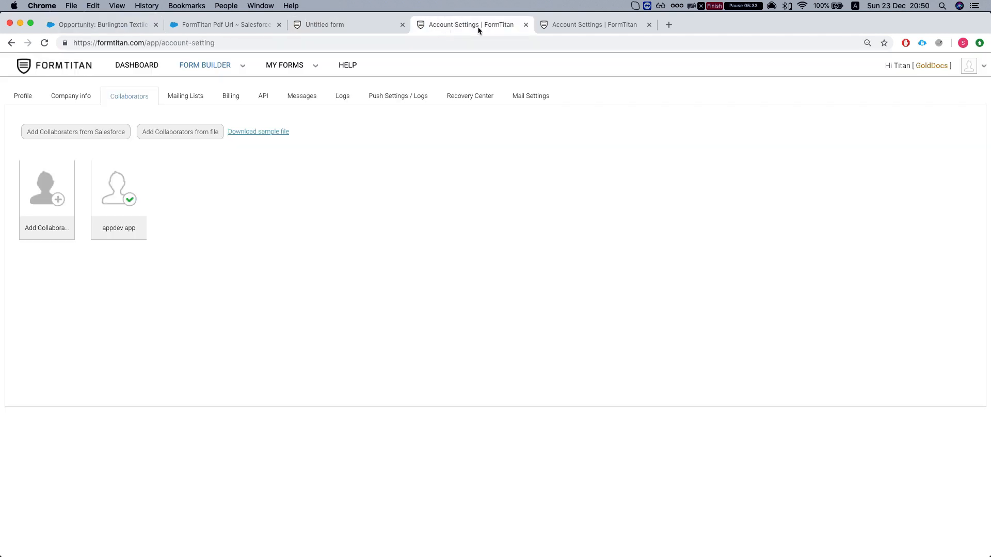
pyautogui.click(401, 102)
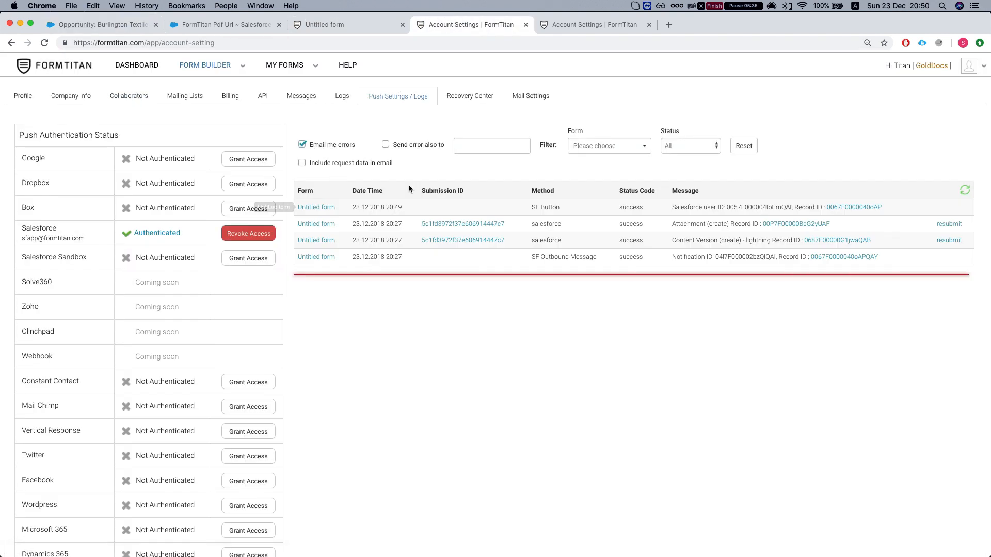
pyautogui.click(967, 193)
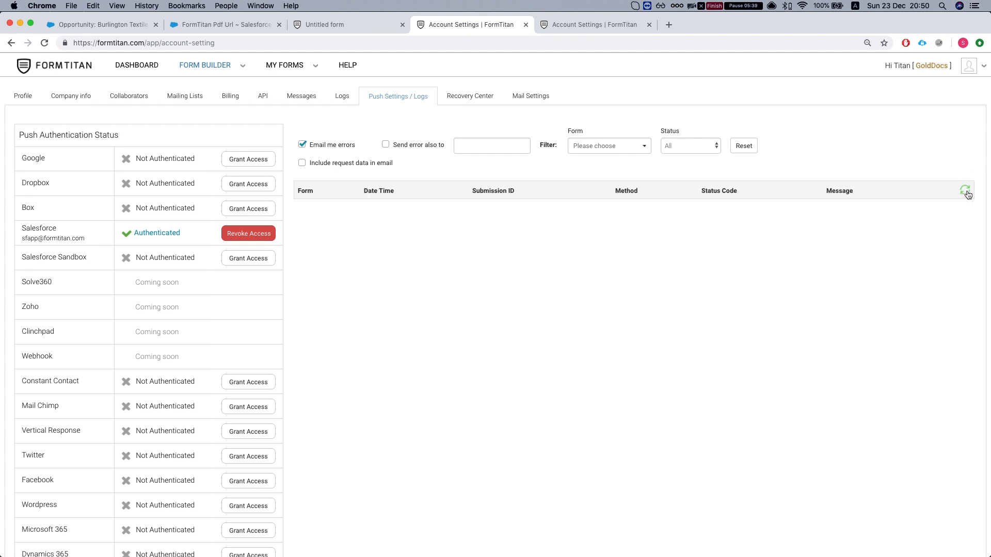
# - Reload the opportunity and refresh the push log until 20:50 Attachment and Content Version entries appear
pyautogui.click(204, 25)
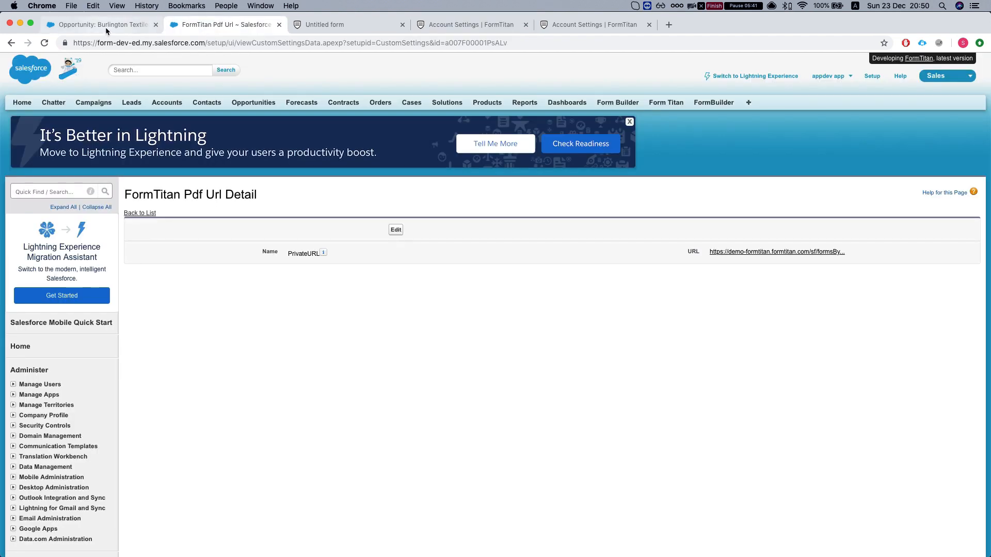
pyautogui.click(106, 25)
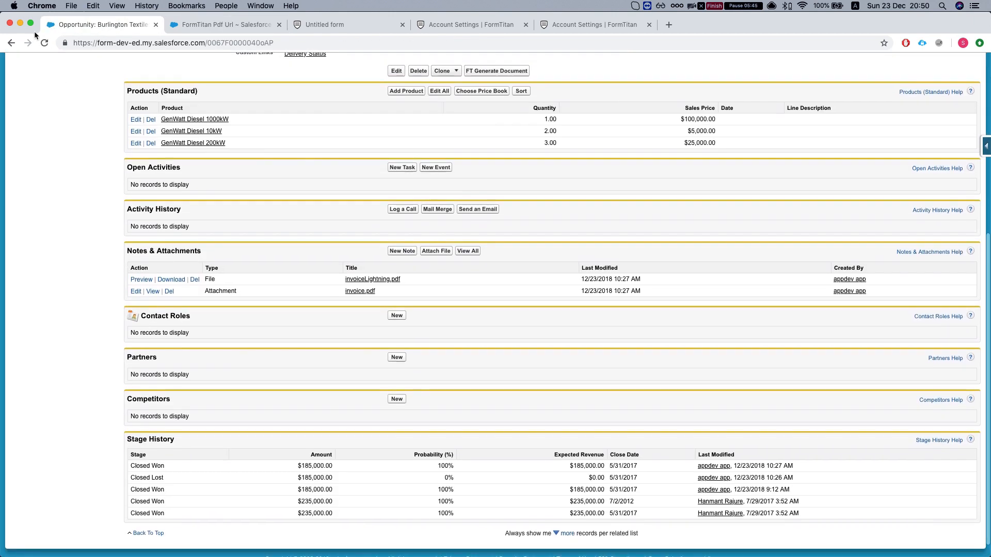
pyautogui.click(45, 45)
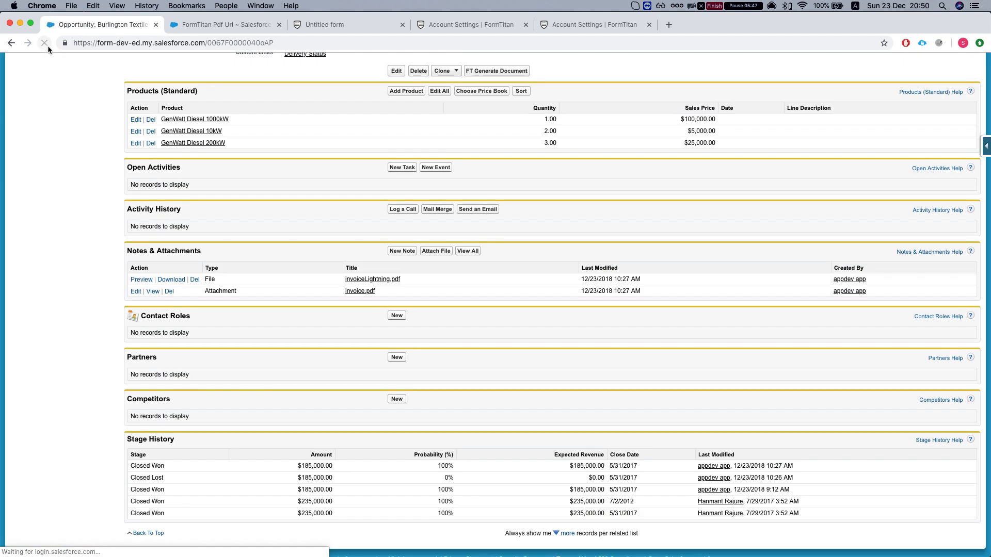
pyautogui.click(321, 26)
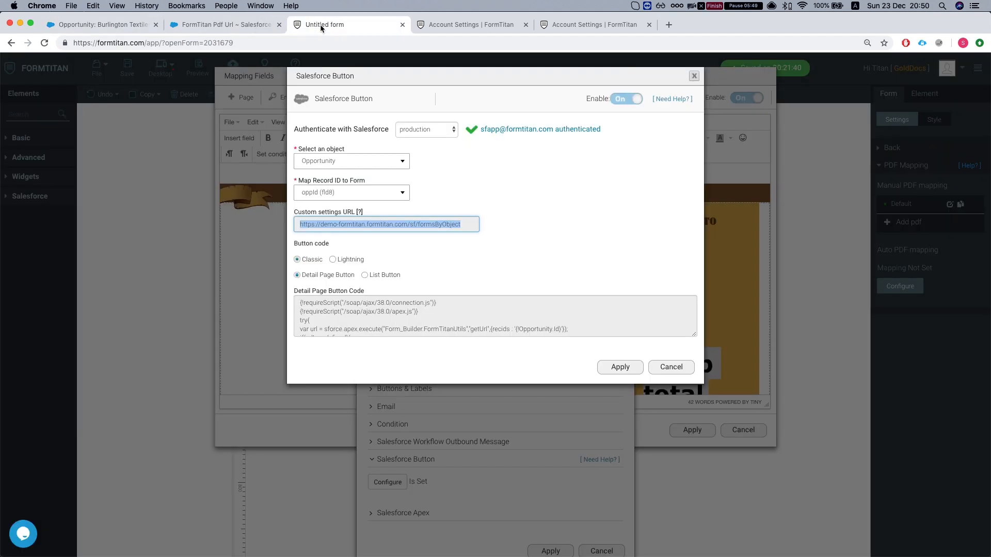
pyautogui.click(233, 25)
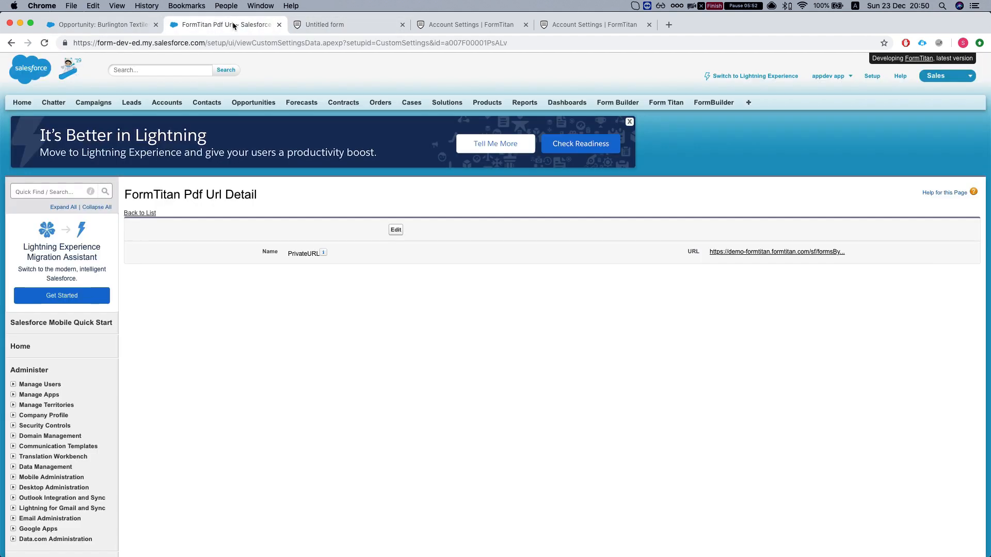
pyautogui.click(435, 26)
pyautogui.click(965, 191)
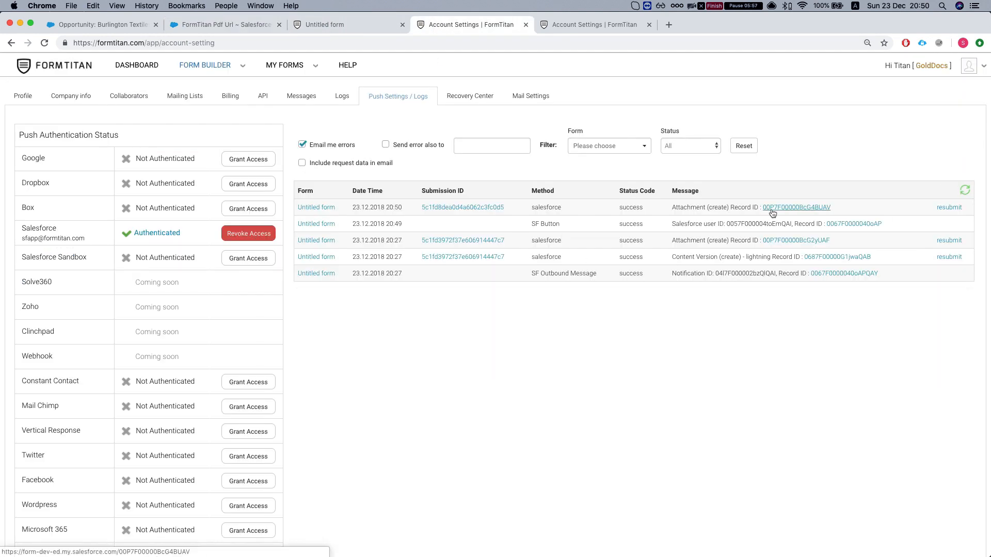
pyautogui.click(965, 190)
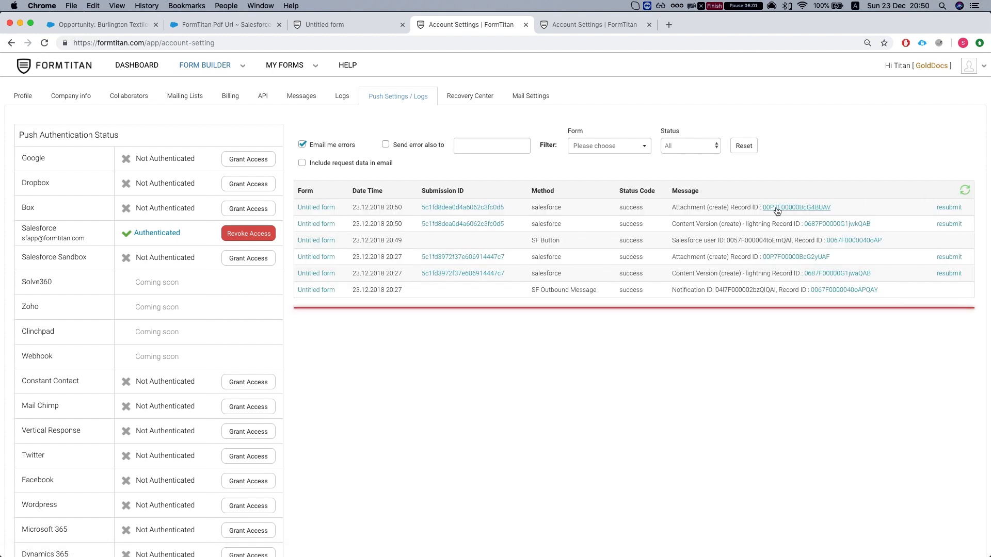
pyautogui.moveTo(675, 224); pyautogui.dragTo(740, 225)
pyautogui.click(740, 224)
pyautogui.click(218, 24)
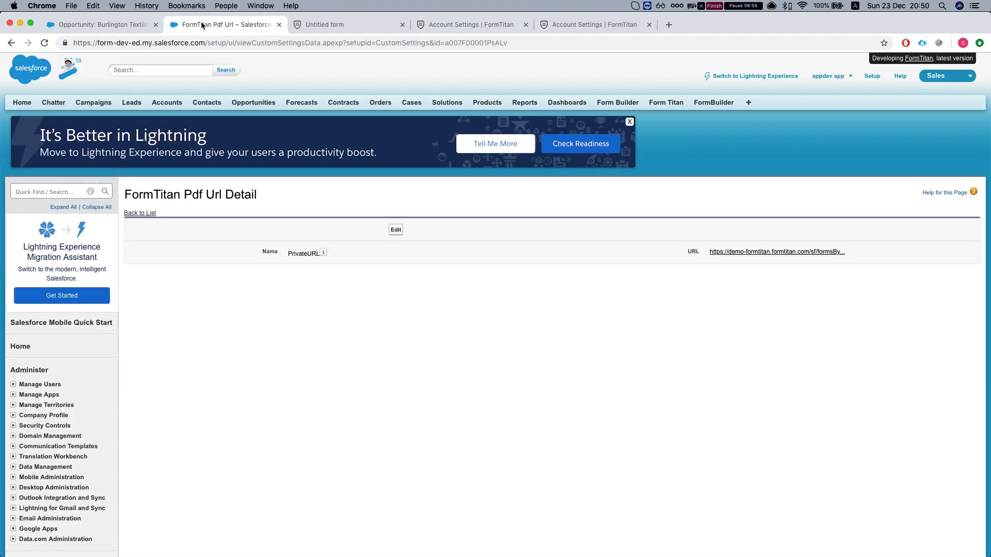
pyautogui.click(93, 24)
# - Reload the opportunity and view the new 10:50 AM invoice.pdf showing the $185000 invoice
pyautogui.click(45, 43)
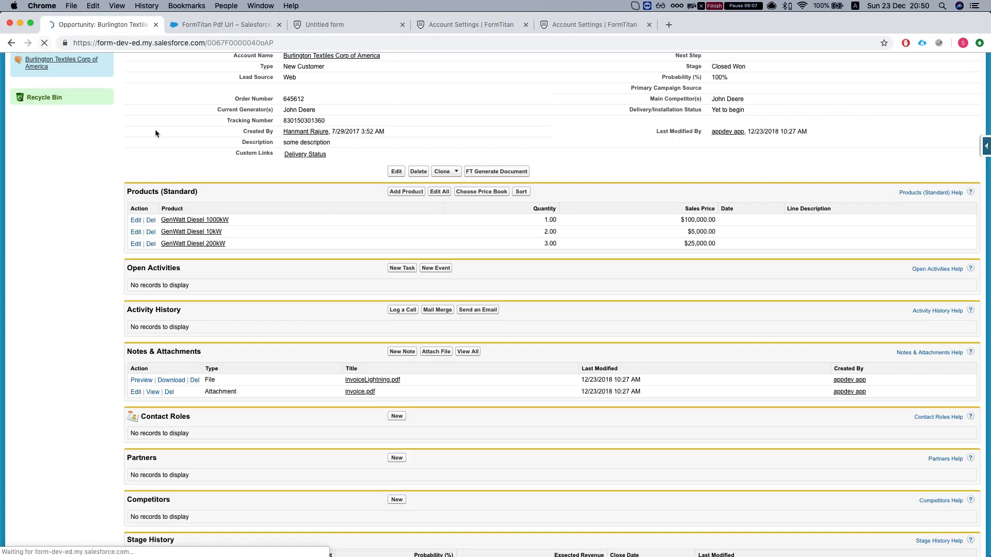
pyautogui.scroll(-2, 336, 383)
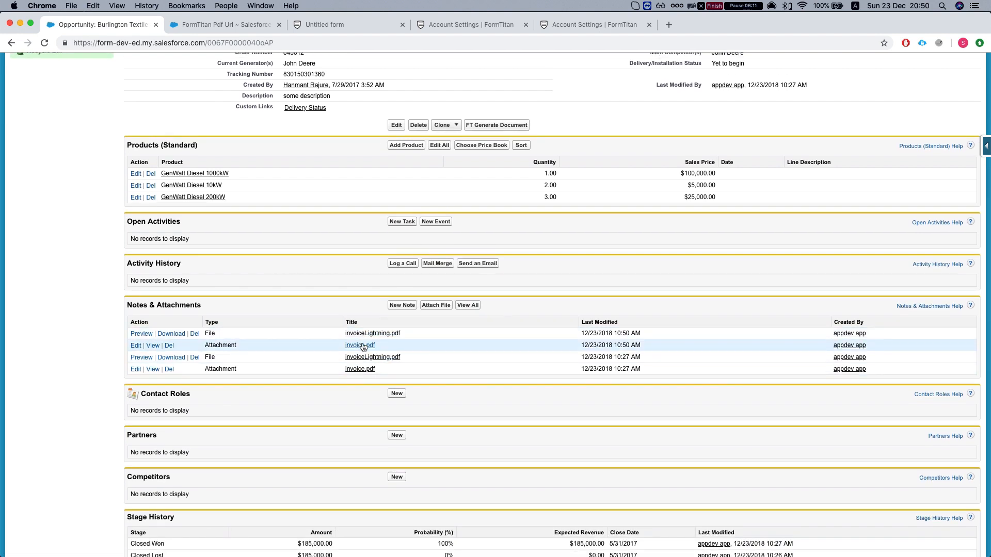
pyautogui.click(152, 345)
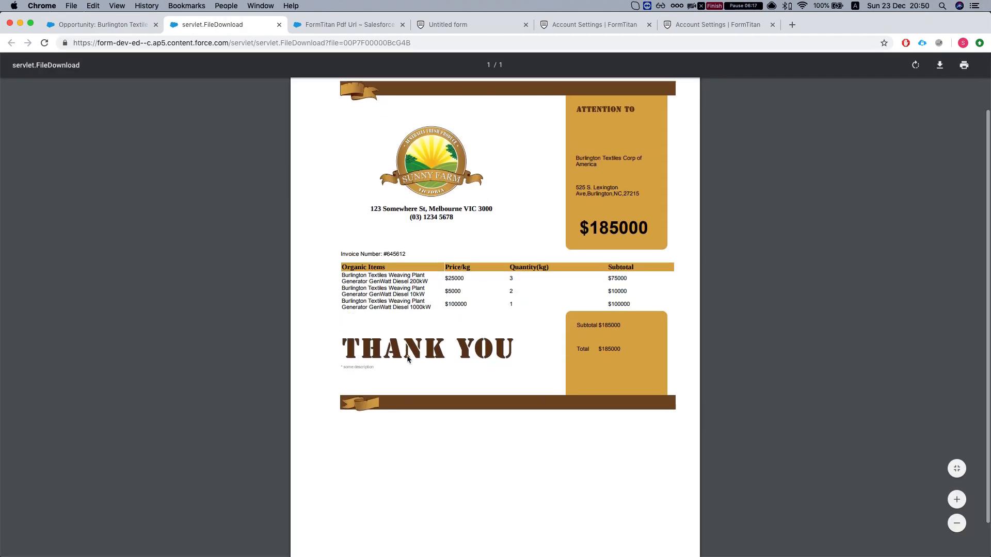
pyautogui.click(88, 26)
pyautogui.scroll(5, 326, 188)
# - Load all opportunities, then find Opportunity Search Layouts in Setup by searching 'oppo'
pyautogui.click(246, 107)
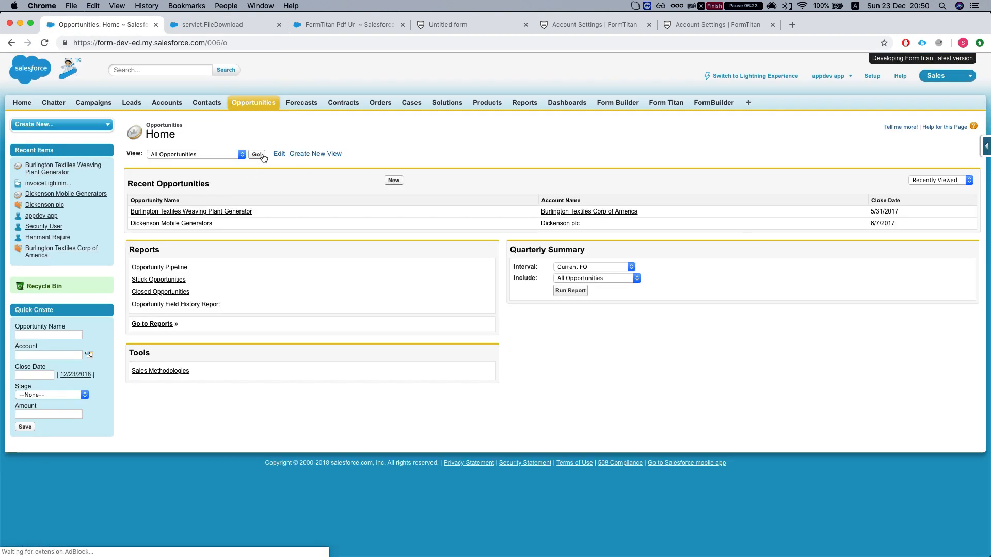
pyautogui.click(260, 156)
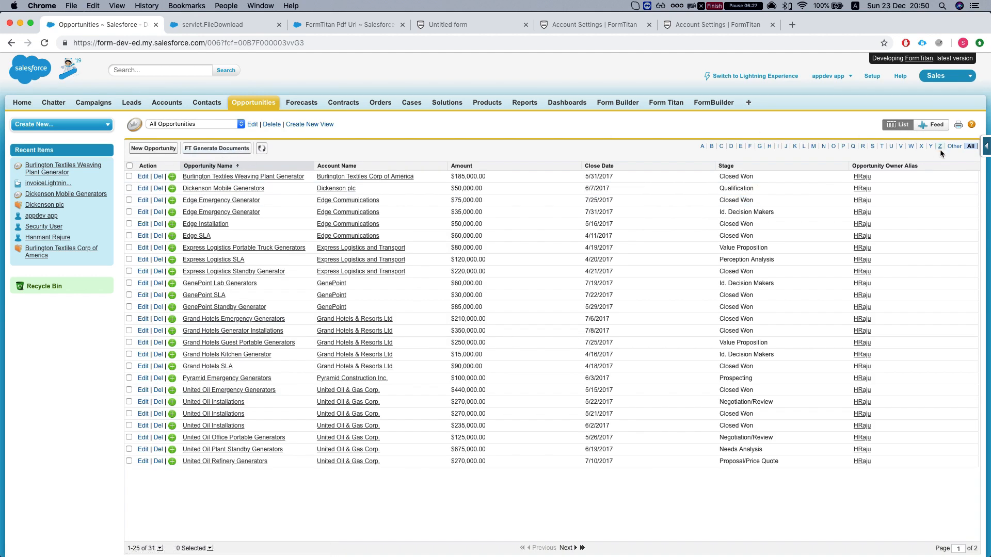
pyautogui.keyDown('super'); pyautogui.click(872, 78); pyautogui.keyUp('super')
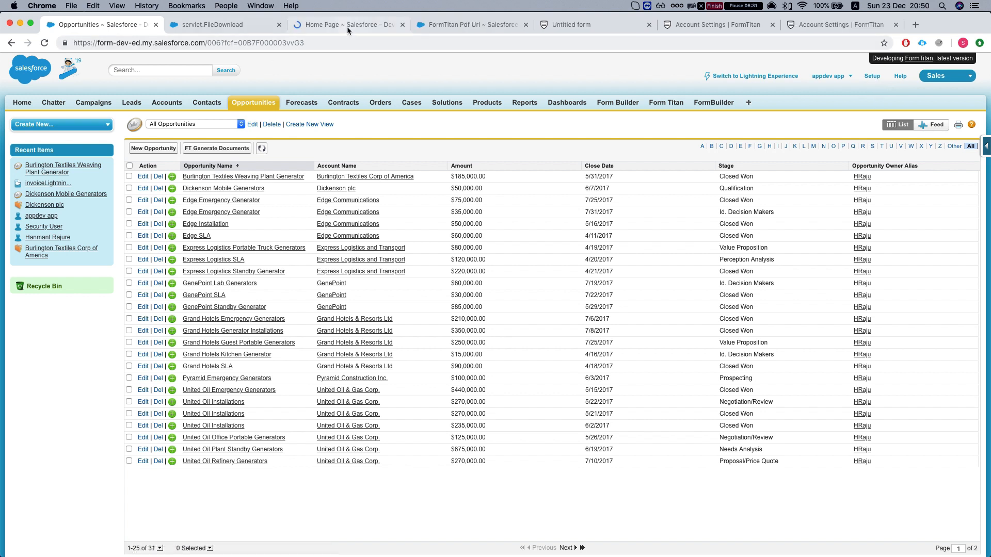
pyautogui.click(346, 27)
pyautogui.click(46, 191)
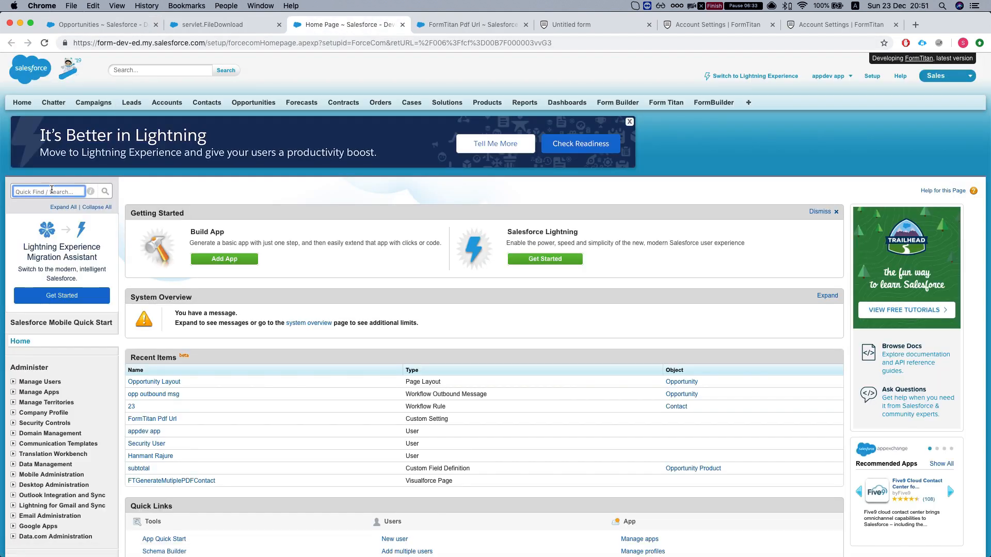
pyautogui.write('oppo')
pyautogui.scroll(-3, 48, 229)
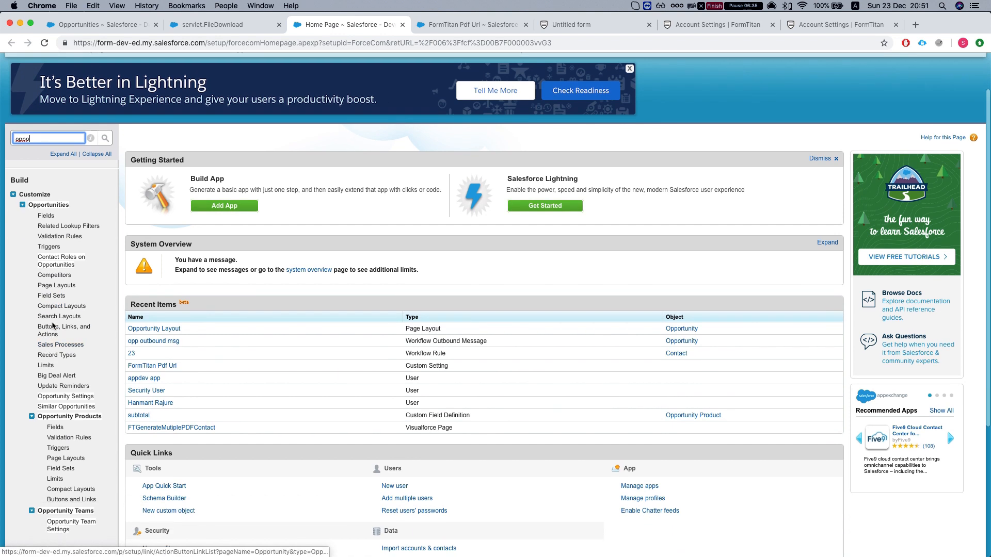
pyautogui.click(51, 307)
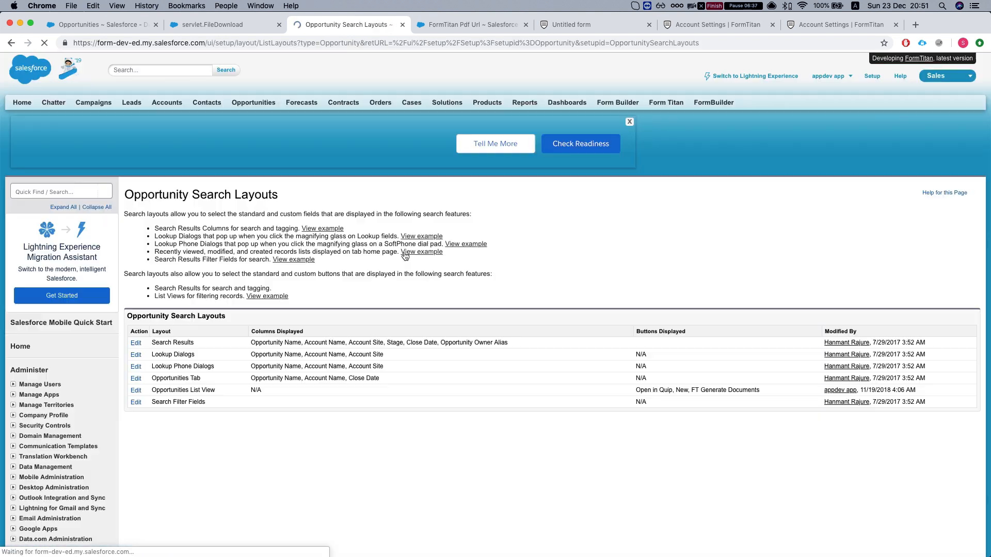
# - Check FT Generate Documents is a selected button on Opportunities List View, then cancel unsaved
pyautogui.scroll(-3, 155, 326)
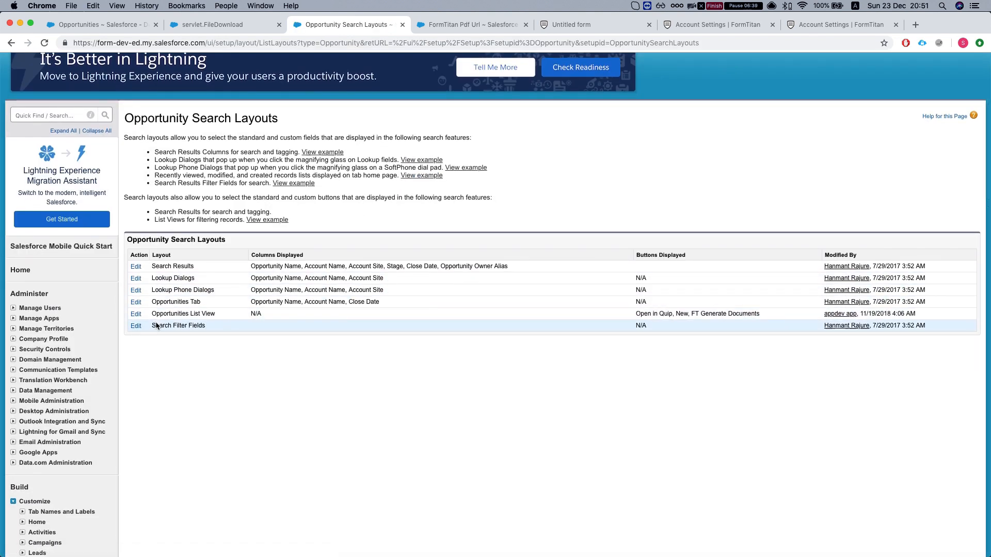
pyautogui.tripleClick(189, 303)
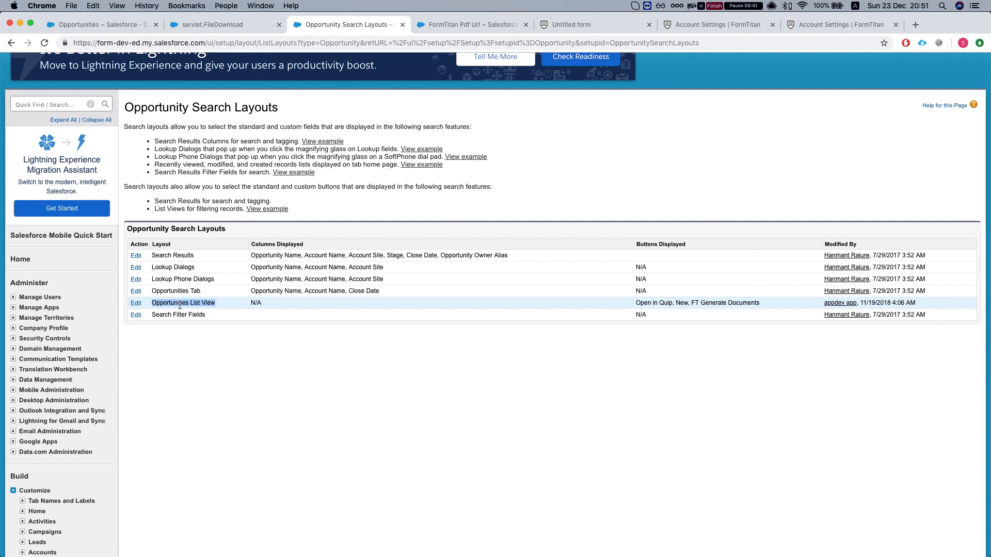
pyautogui.click(136, 304)
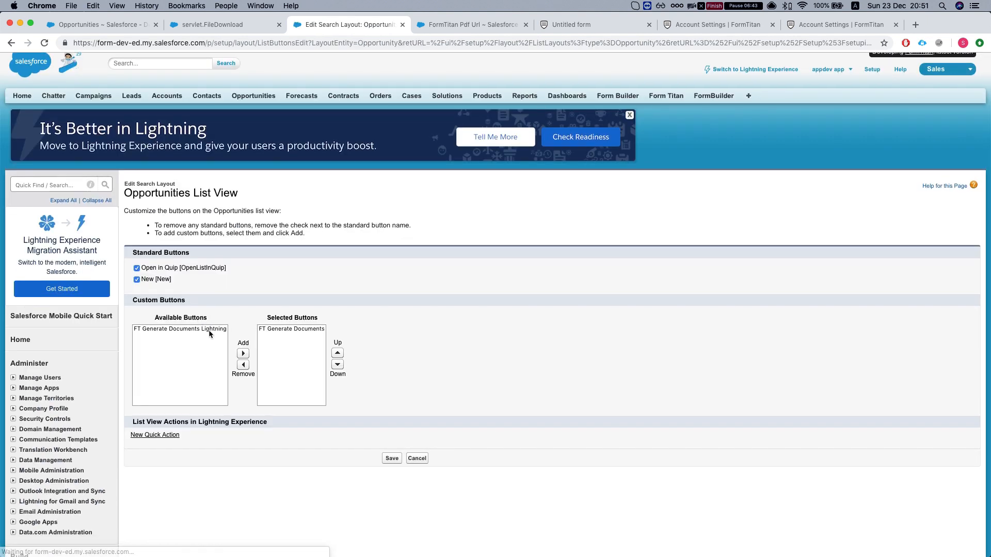
pyautogui.scroll(-1, 182, 310)
pyautogui.click(293, 307)
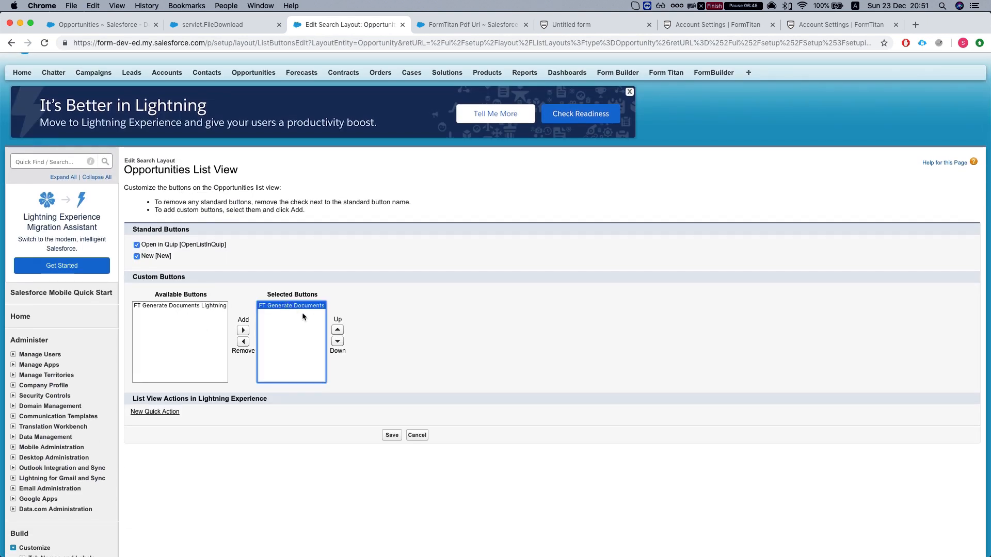
pyautogui.click(419, 438)
# - Generate documents with the Untitled form for the Burlington Textiles and Dickenson Mobile Generators opportunities, sending via email
pyautogui.click(209, 27)
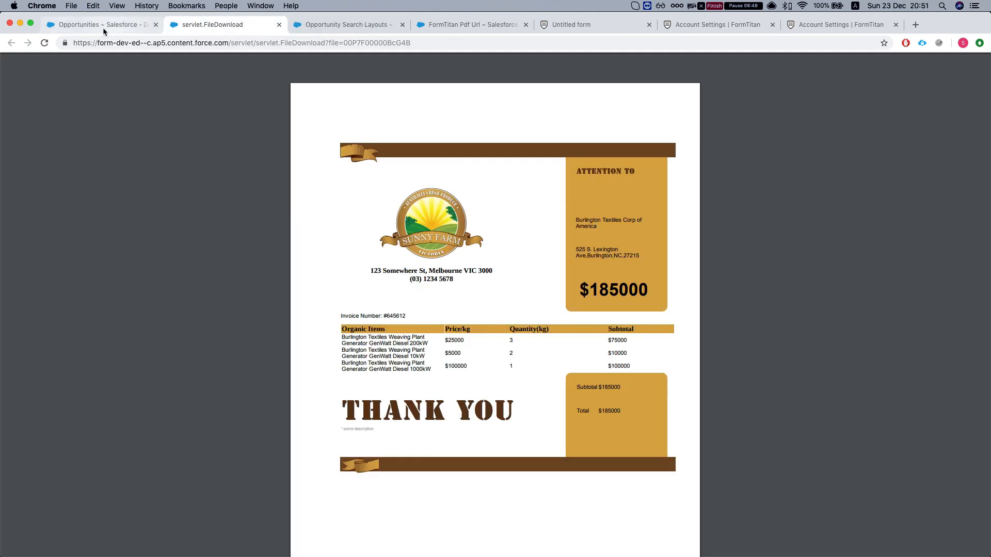
pyautogui.click(111, 29)
pyautogui.click(129, 176)
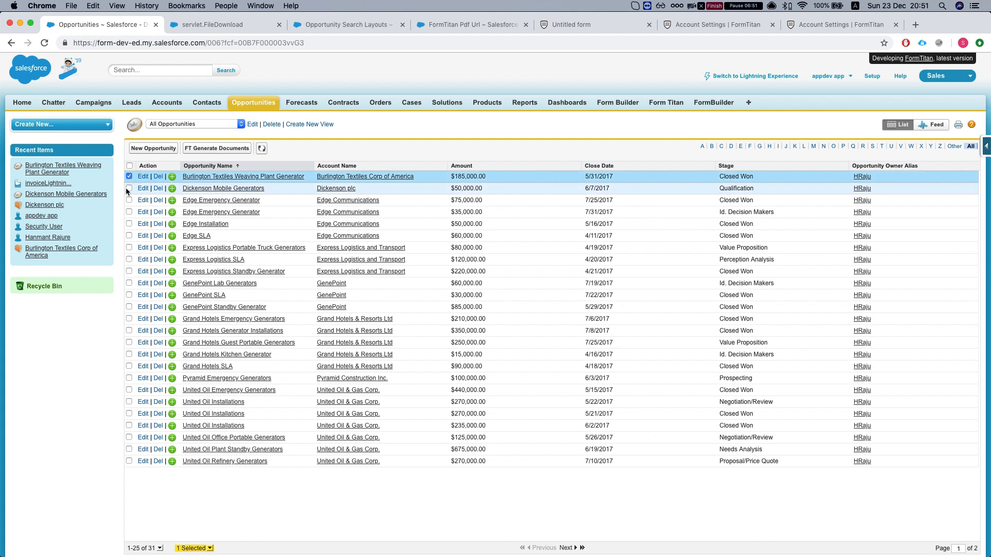
pyautogui.click(129, 188)
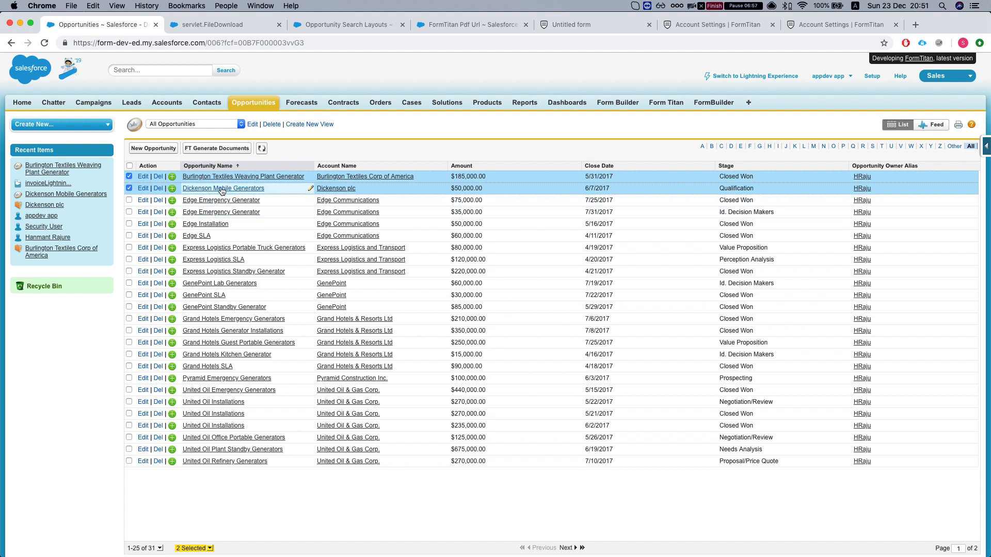
pyautogui.click(221, 149)
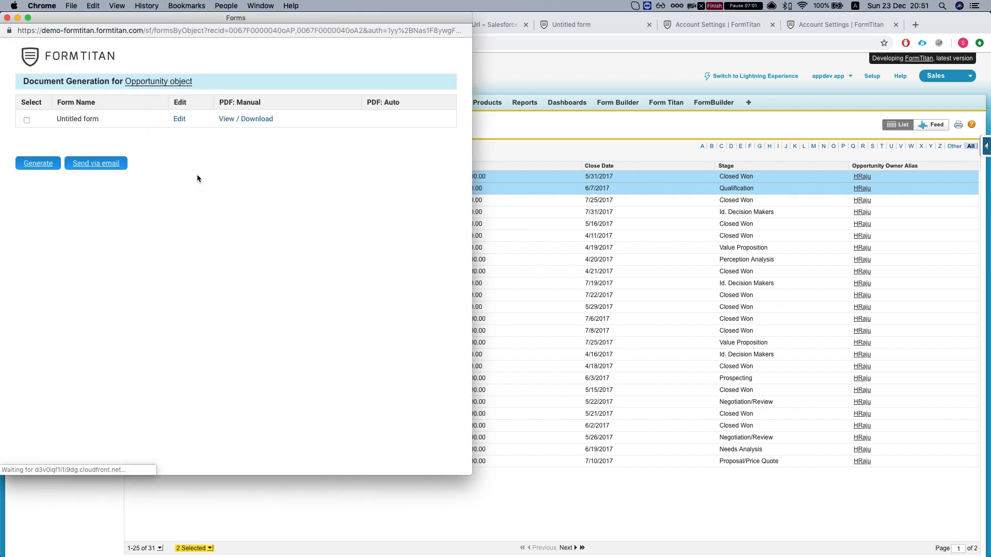
pyautogui.click(24, 120)
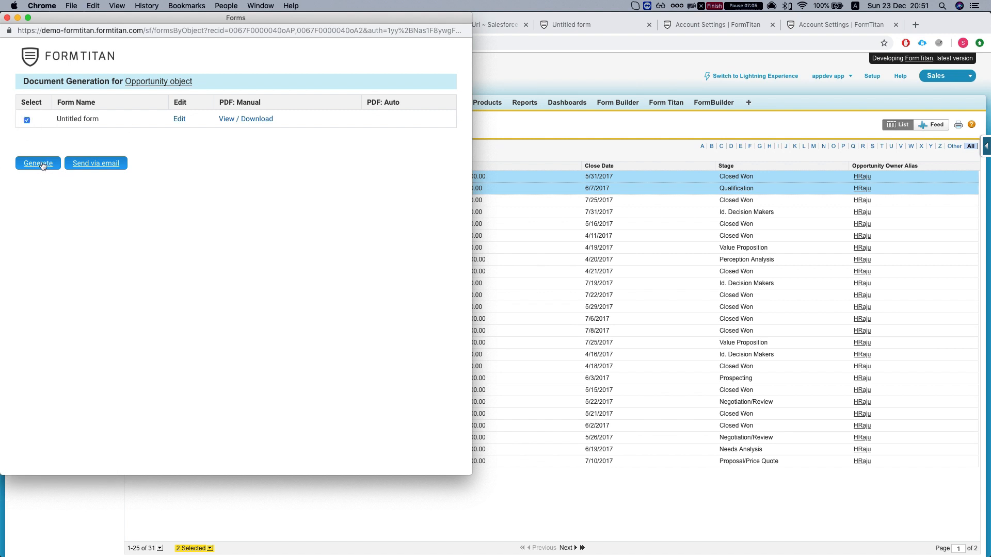
pyautogui.click(98, 167)
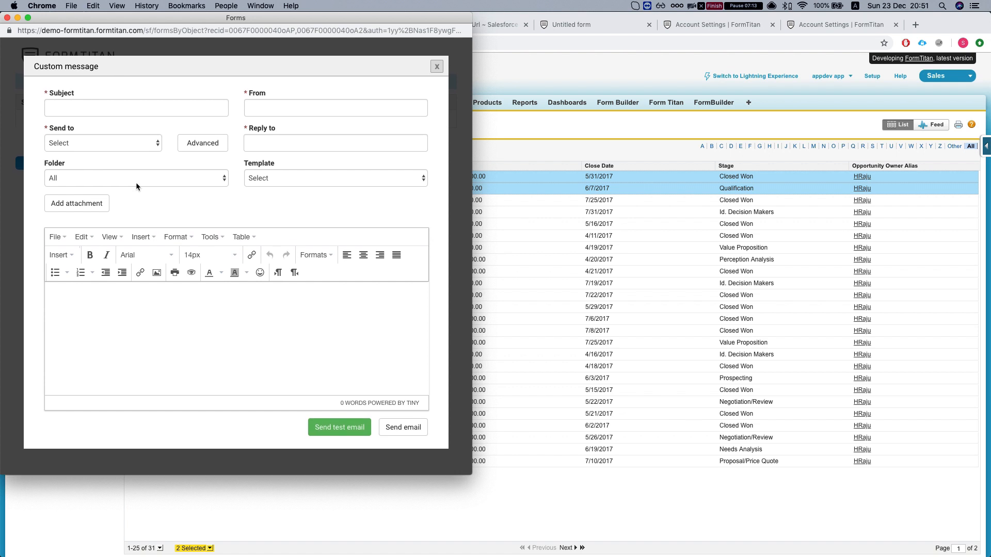
# - Fill the email subject from the suggested entry
pyautogui.click(107, 105)
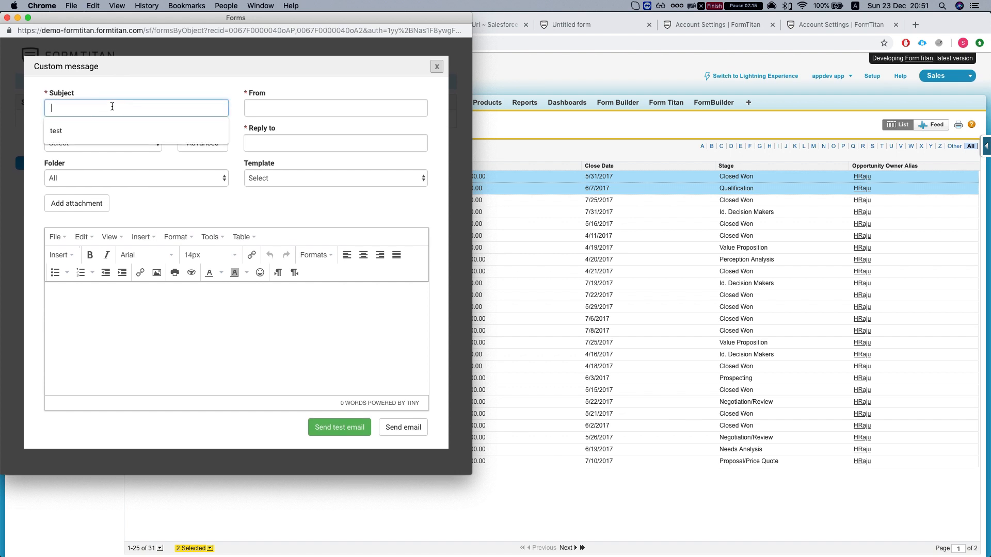
pyautogui.click(89, 125)
pyautogui.click(251, 107)
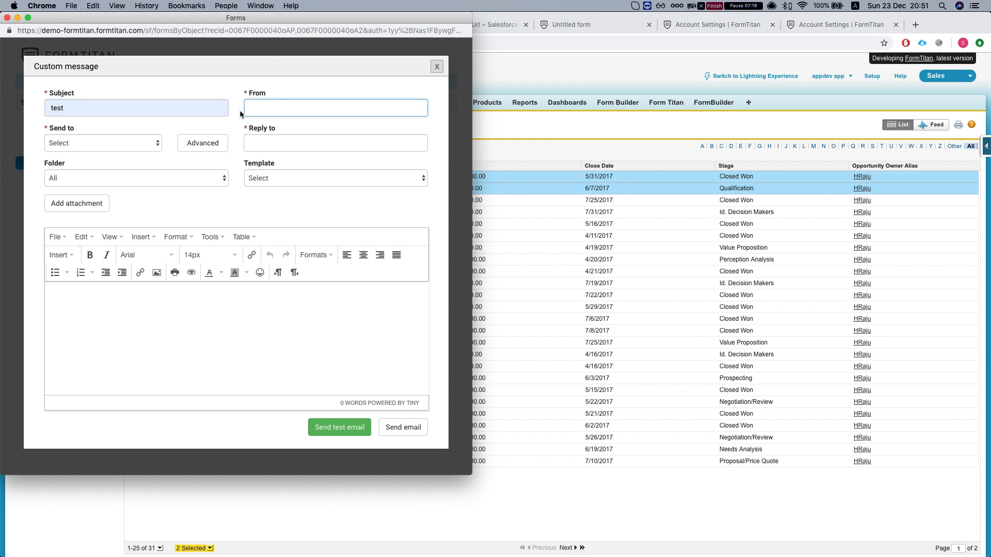
pyautogui.moveTo(223, 27); pyautogui.dragTo(310, 27)
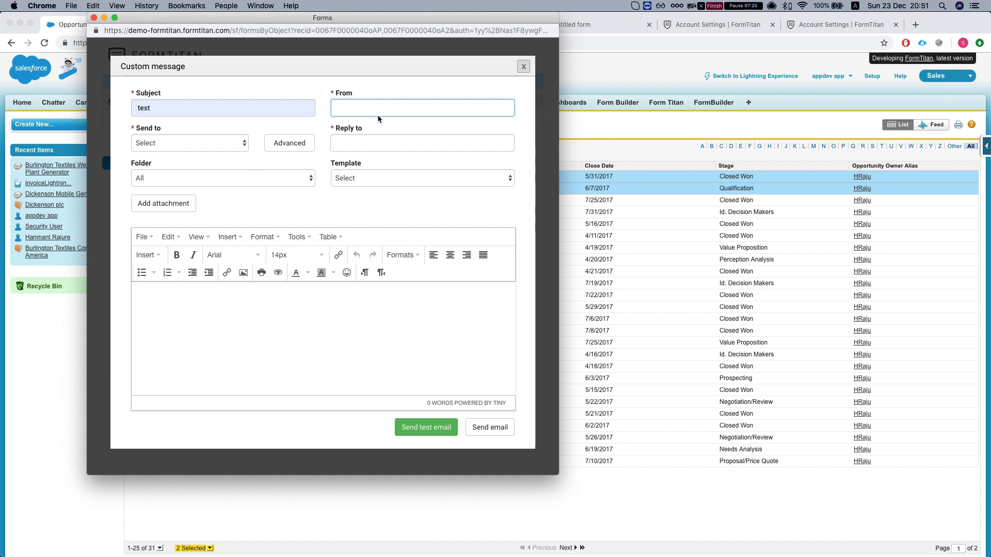
pyautogui.click(272, 196)
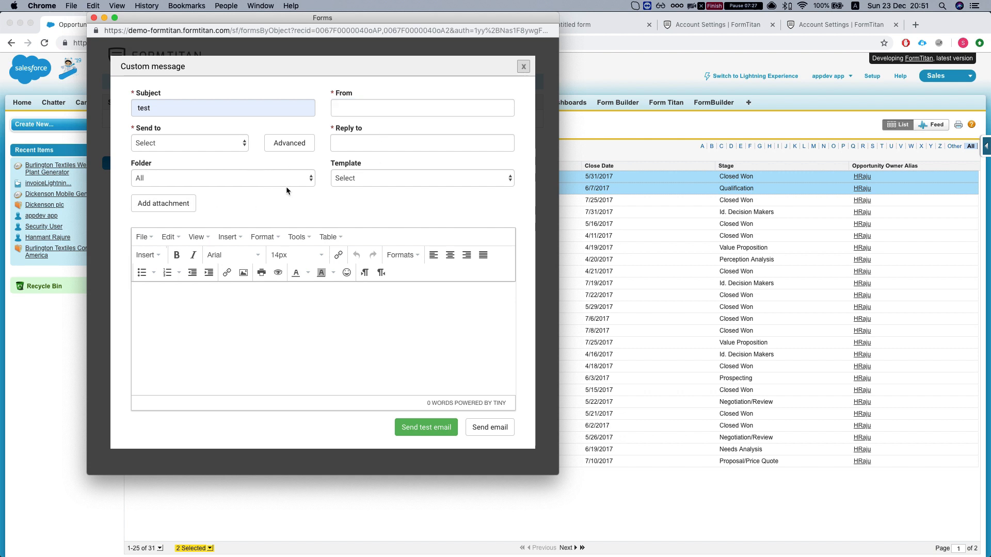
# - Apply the Sales: New Customer Email template, review its body, and close the message without sending
pyautogui.click(364, 179)
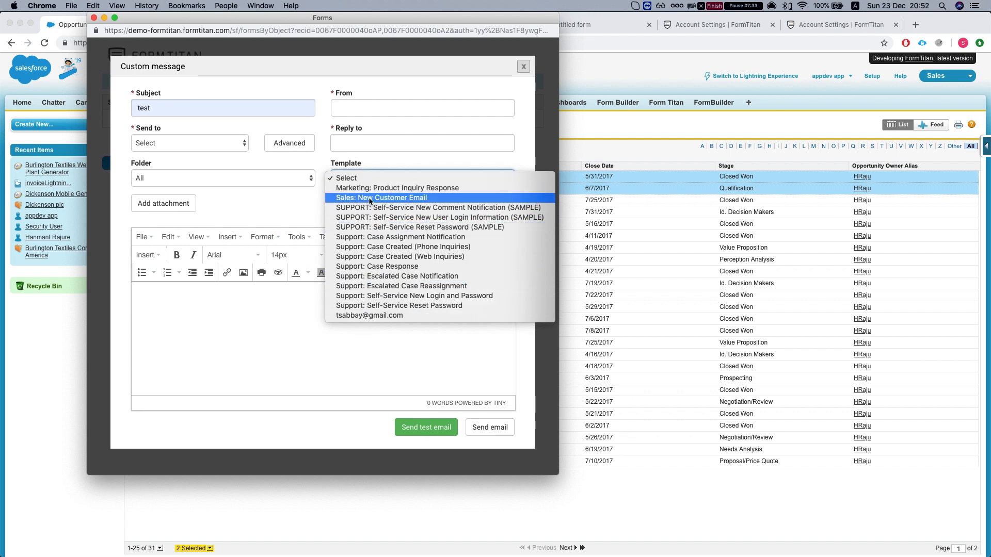
pyautogui.click(368, 198)
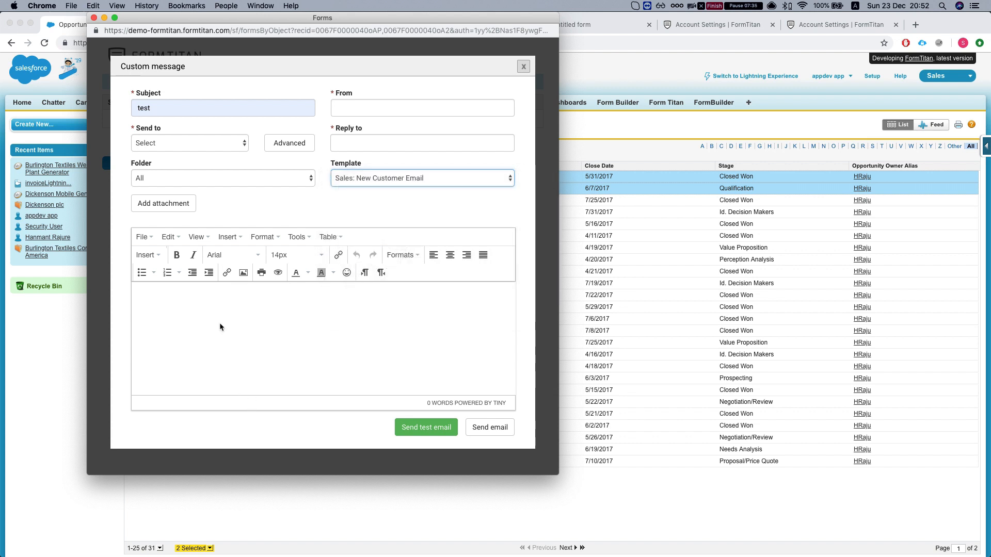
pyautogui.scroll(-2, 143, 306)
pyautogui.scroll(2, 144, 305)
pyautogui.scroll(-1, 214, 340)
pyautogui.scroll(1, 214, 341)
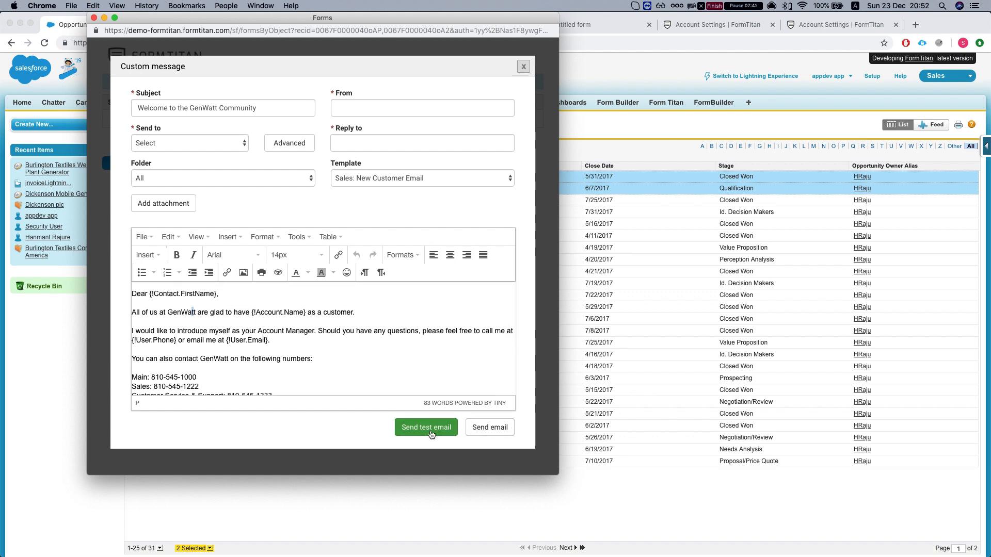
pyautogui.click(523, 67)
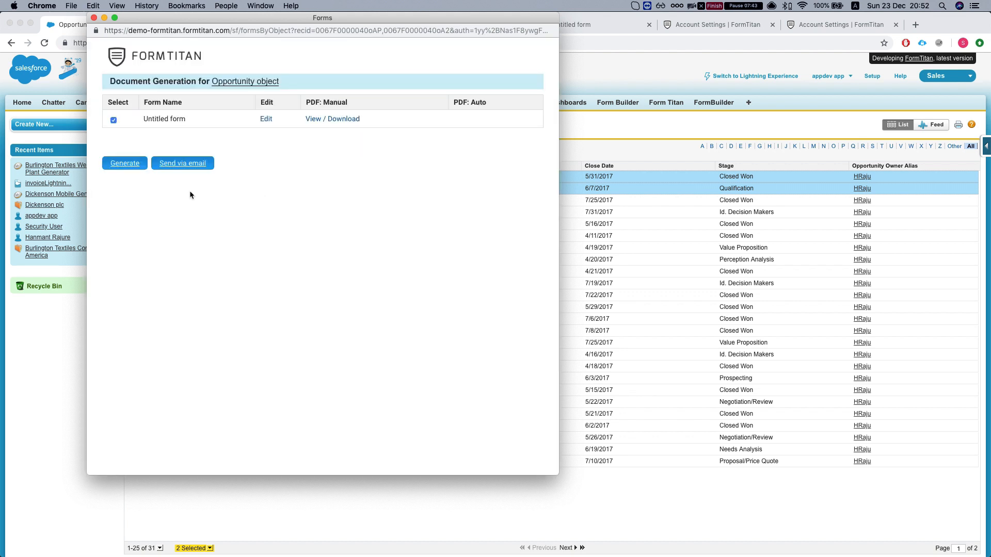
# - Close the document generation popup and the servlet.FileDownload PDF tab, ending on the FormTitan Pdf Url page
pyautogui.click(94, 18)
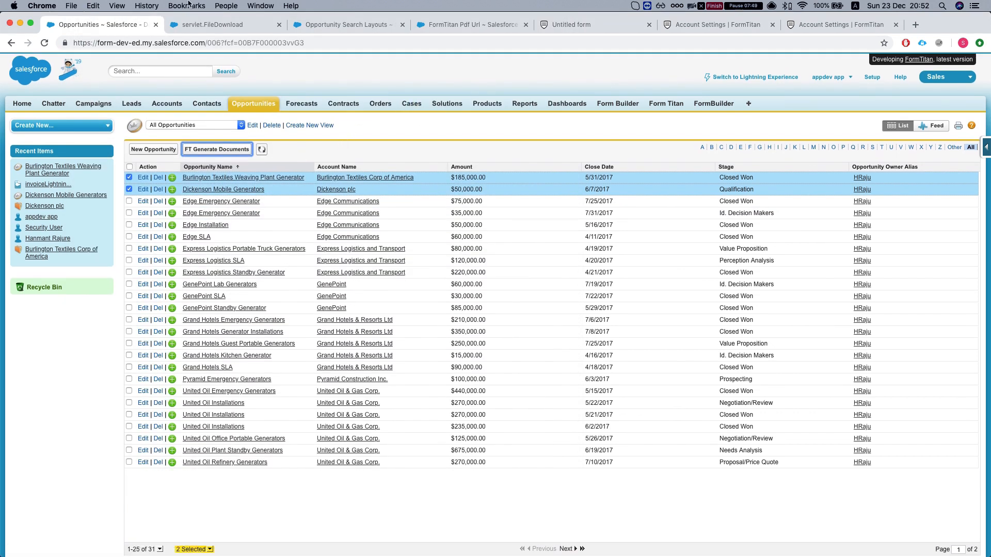
pyautogui.click(222, 27)
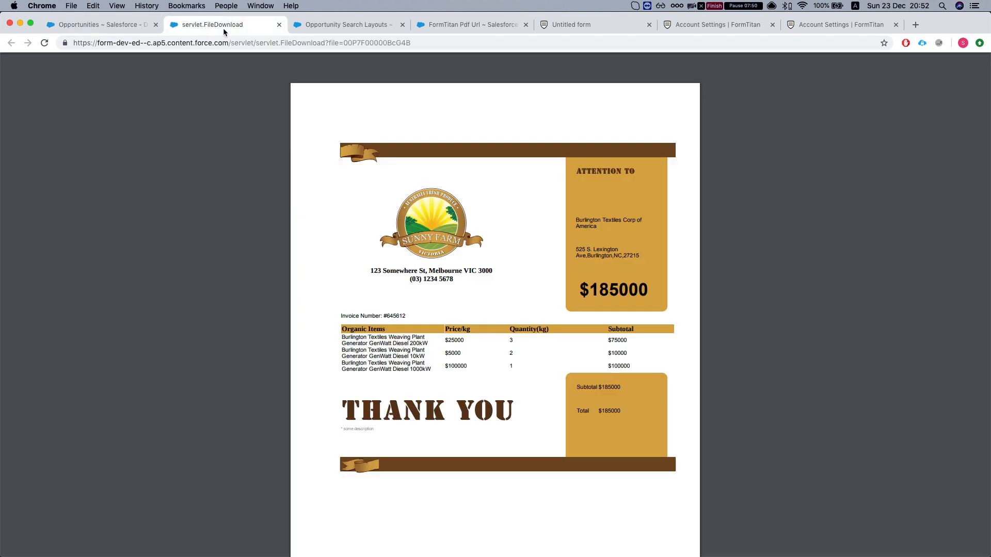
pyautogui.click(279, 25)
pyautogui.click(124, 27)
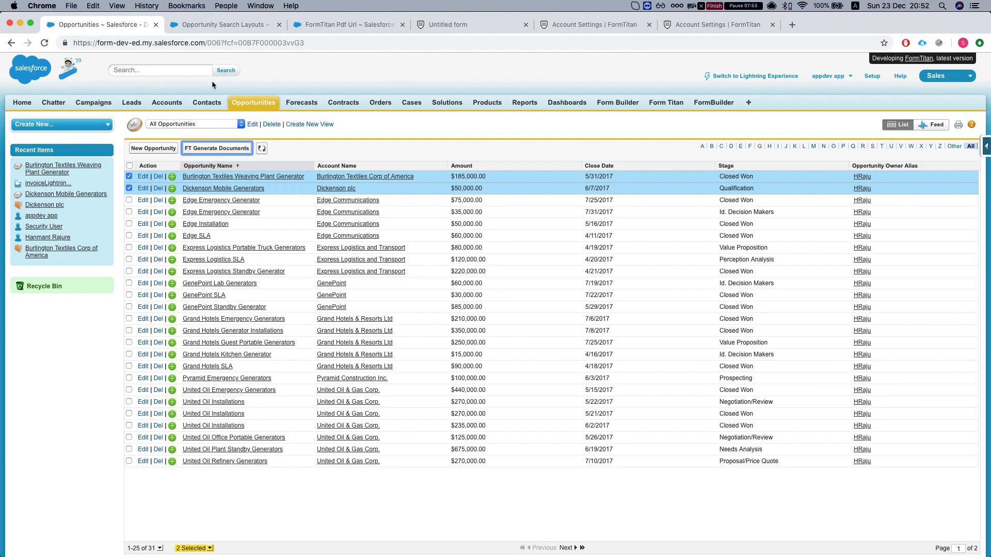
pyautogui.click(204, 24)
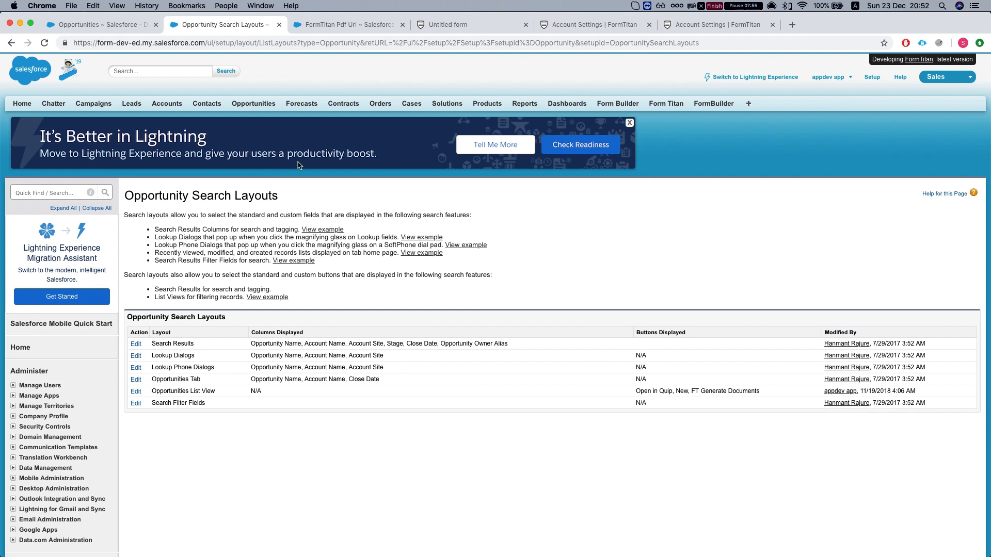
pyautogui.click(334, 29)
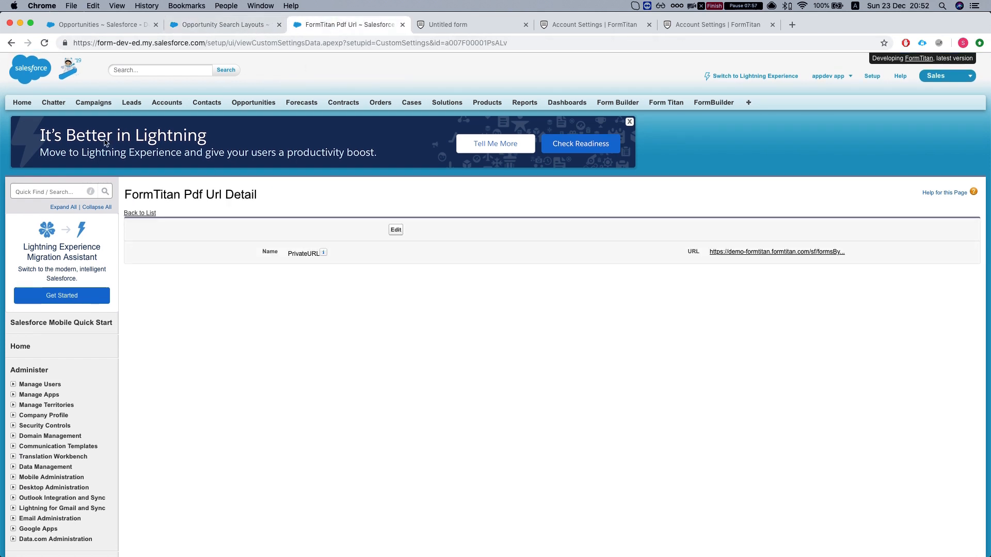
# - In FormTitan's PDF settings, open the workflow outbound message configuration with Opportunity as the object
pyautogui.click(459, 25)
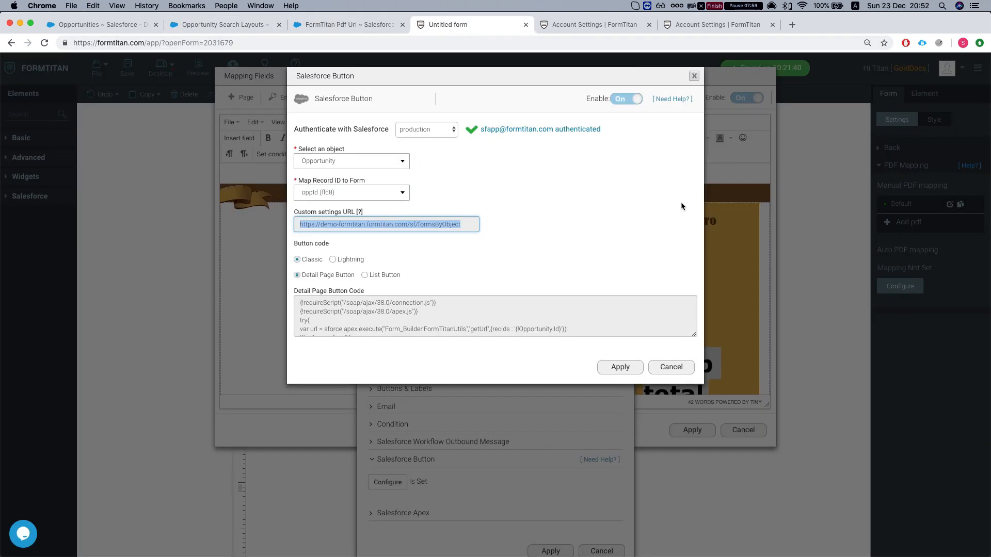
pyautogui.click(672, 368)
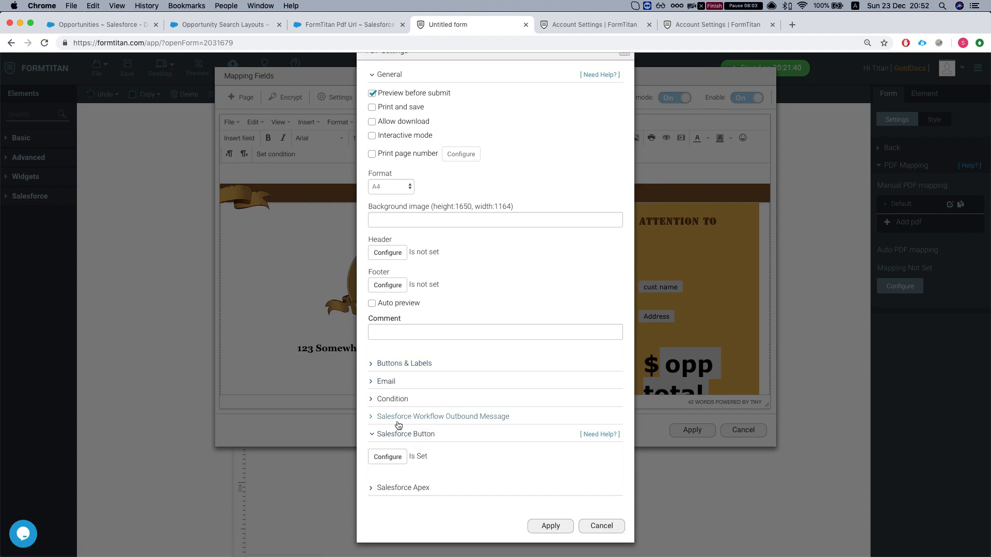
pyautogui.click(600, 525)
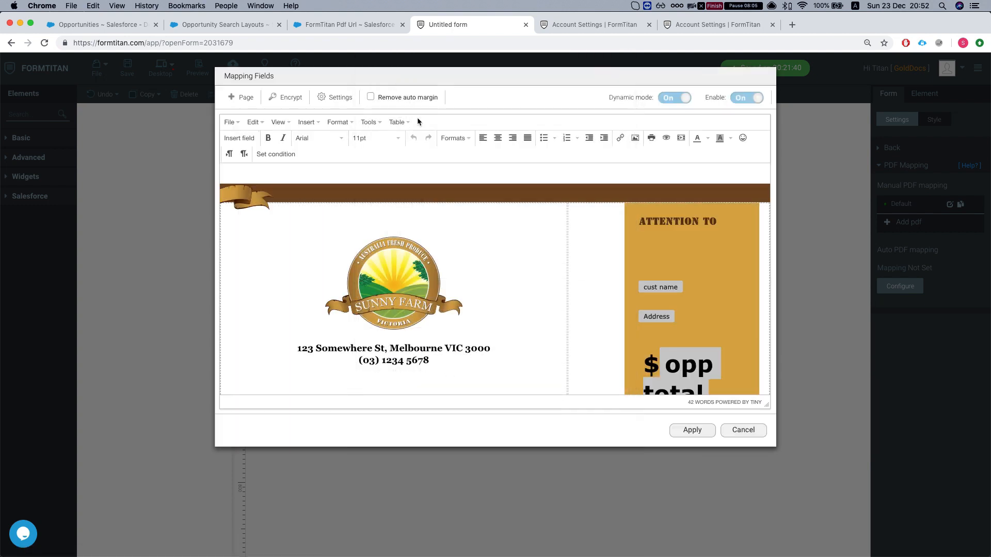
pyautogui.click(329, 98)
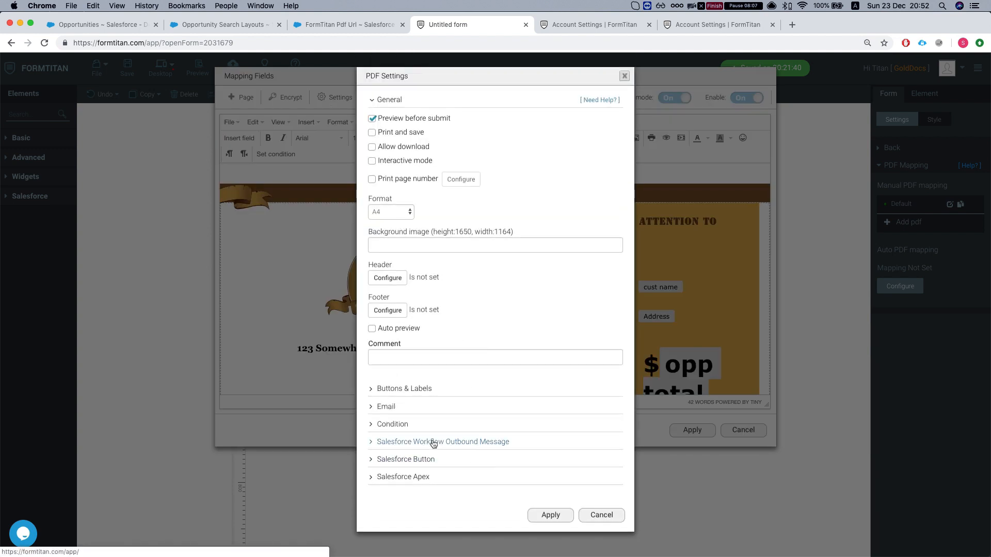
pyautogui.click(391, 443)
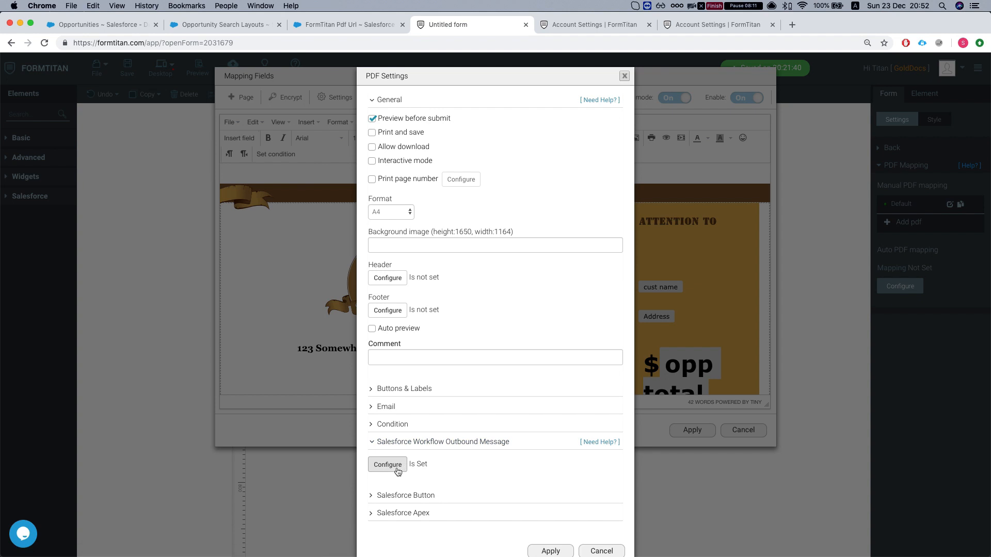
pyautogui.click(382, 466)
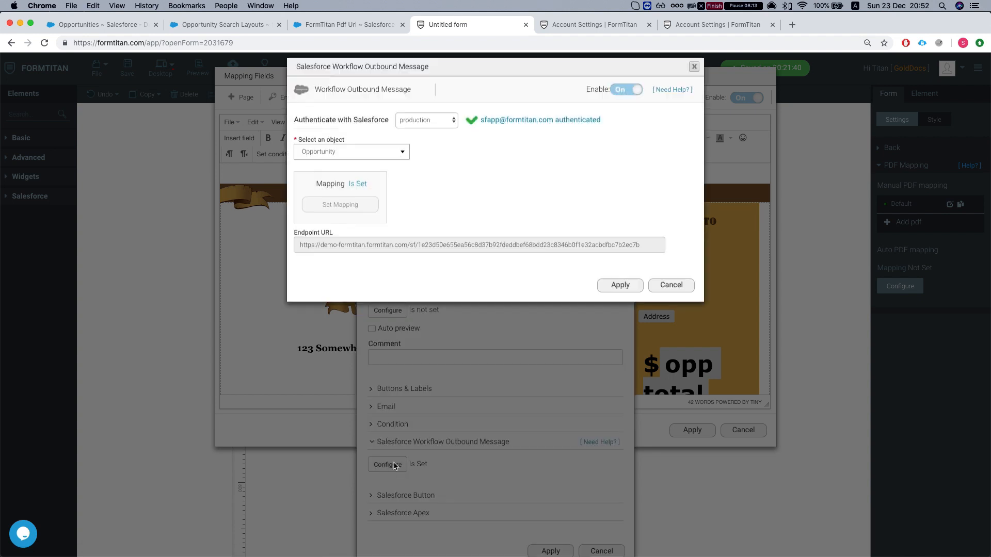
pyautogui.click(351, 161)
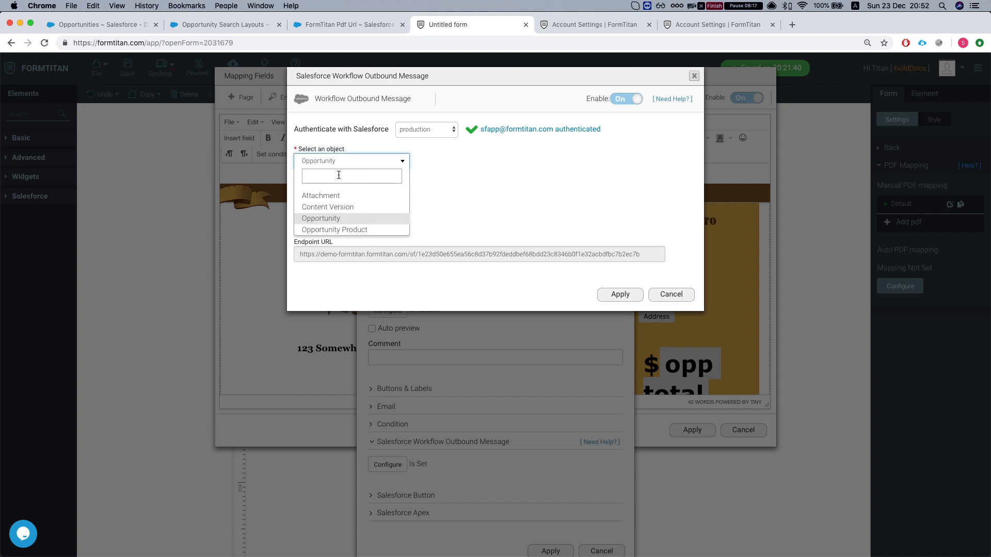
pyautogui.click(331, 223)
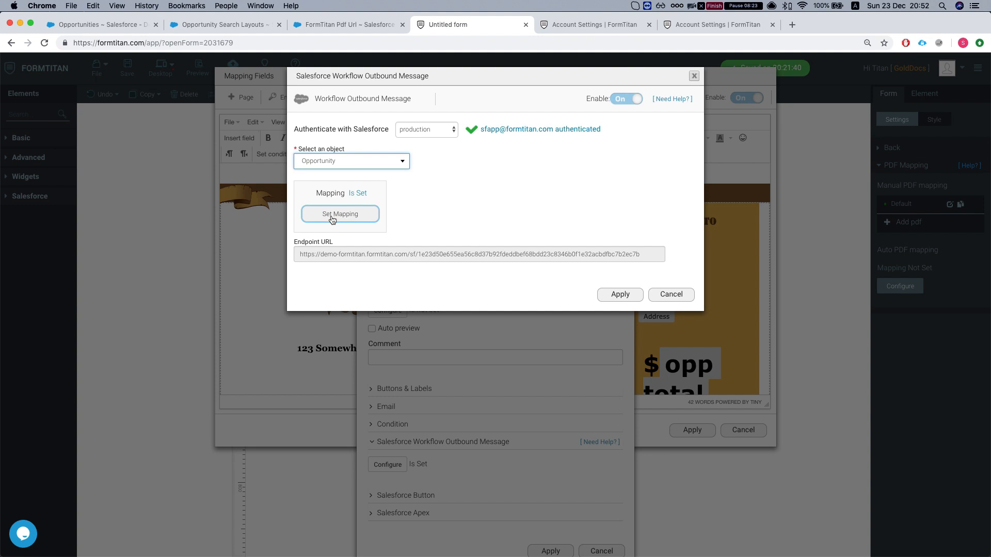
# - Review the field mapping, showing only mapped fields: oppId (fld8) to Opportunity ID
pyautogui.click(334, 219)
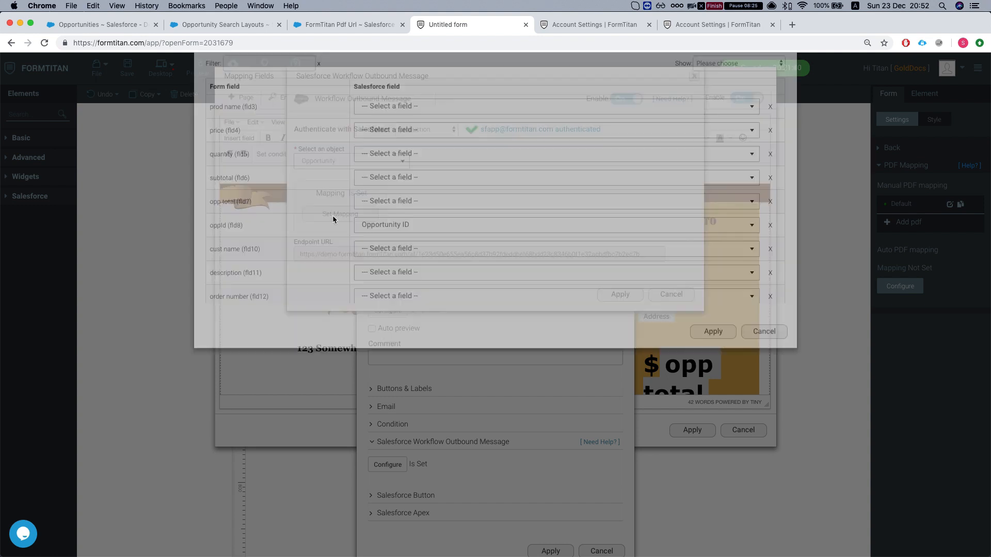
pyautogui.click(727, 105)
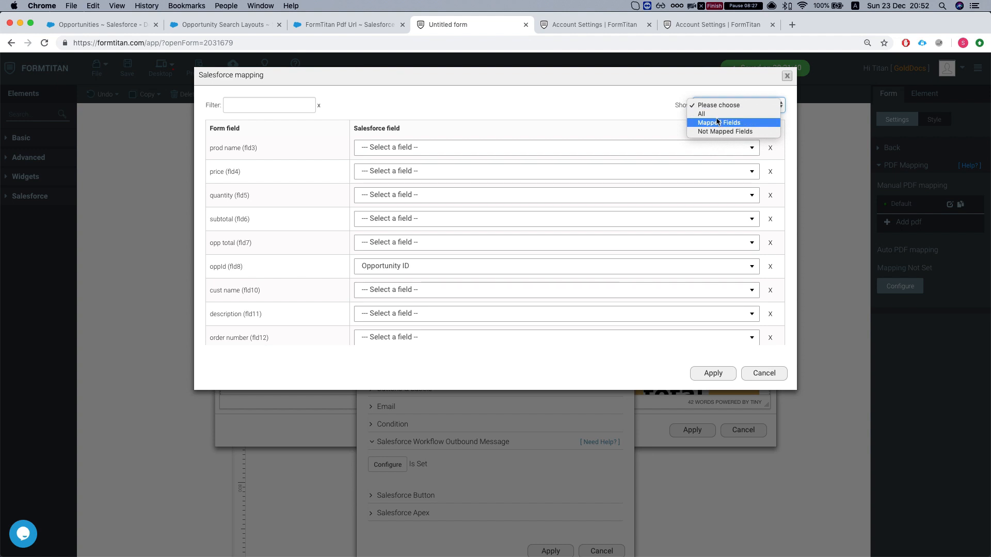
pyautogui.click(715, 114)
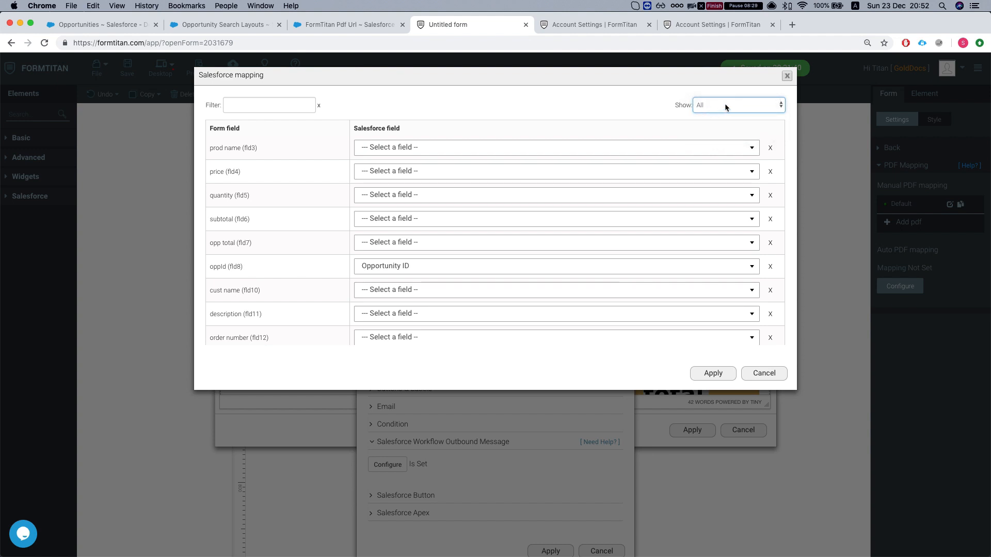
pyautogui.click(724, 105)
pyautogui.click(718, 114)
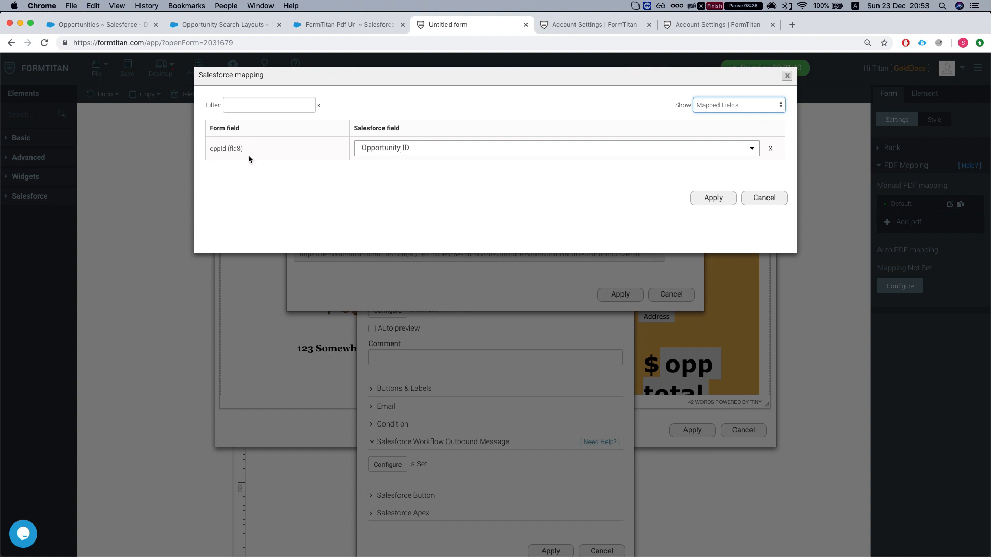
pyautogui.moveTo(215, 150)
pyautogui.mouseDown()
pyautogui.moveTo(234, 149)
pyautogui.moveTo(209, 149)
pyautogui.mouseUp()
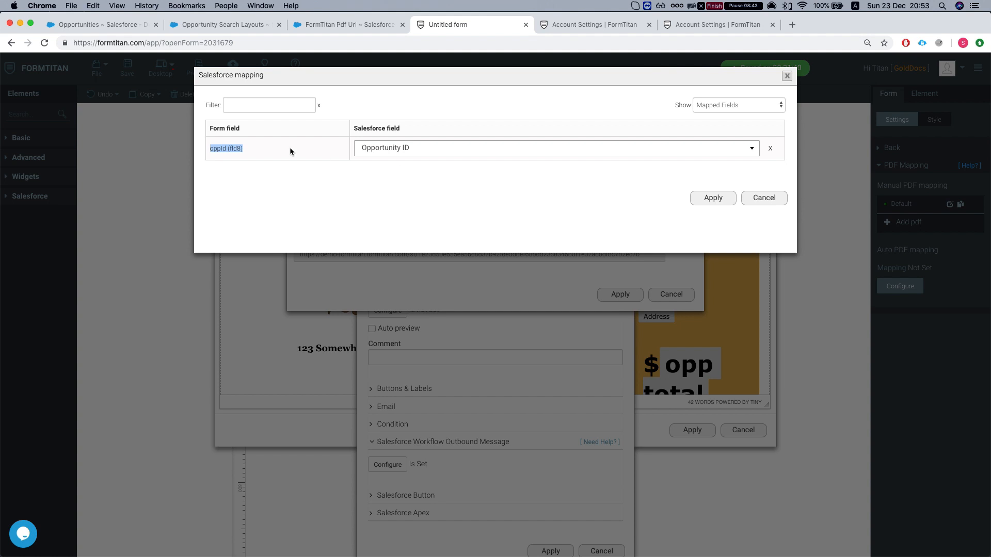
pyautogui.click(769, 199)
pyautogui.click(685, 298)
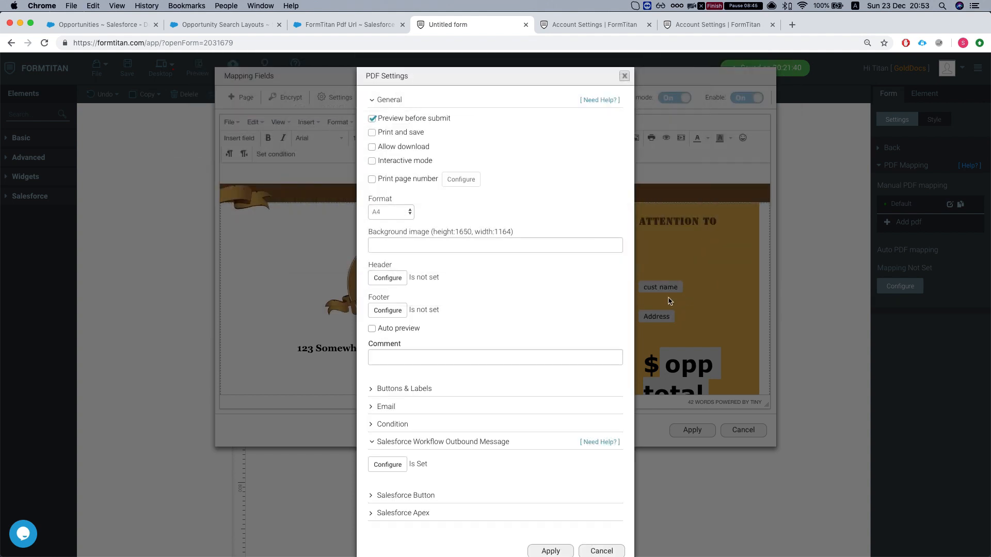
# - Copy the outbound message endpoint URL, cancel all FormTitan dialogs, and return to Salesforce Opportunities
pyautogui.click(388, 465)
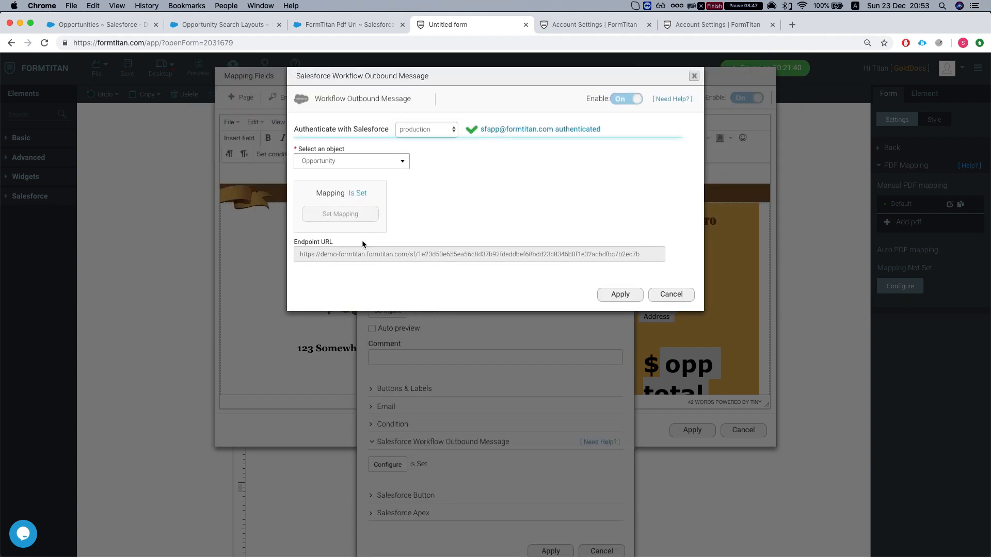
pyautogui.tripleClick(347, 253)
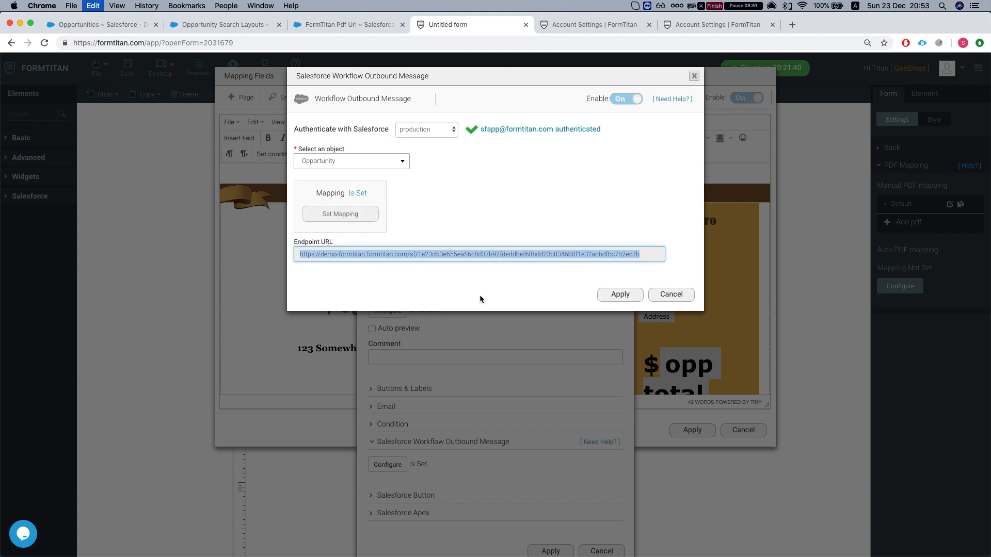
pyautogui.click(668, 297)
pyautogui.click(601, 551)
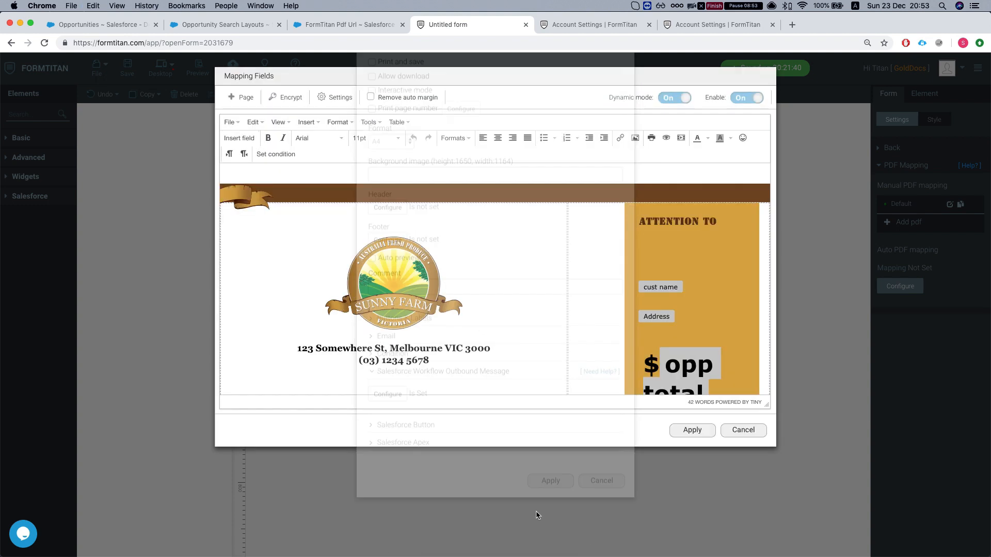
pyautogui.click(748, 433)
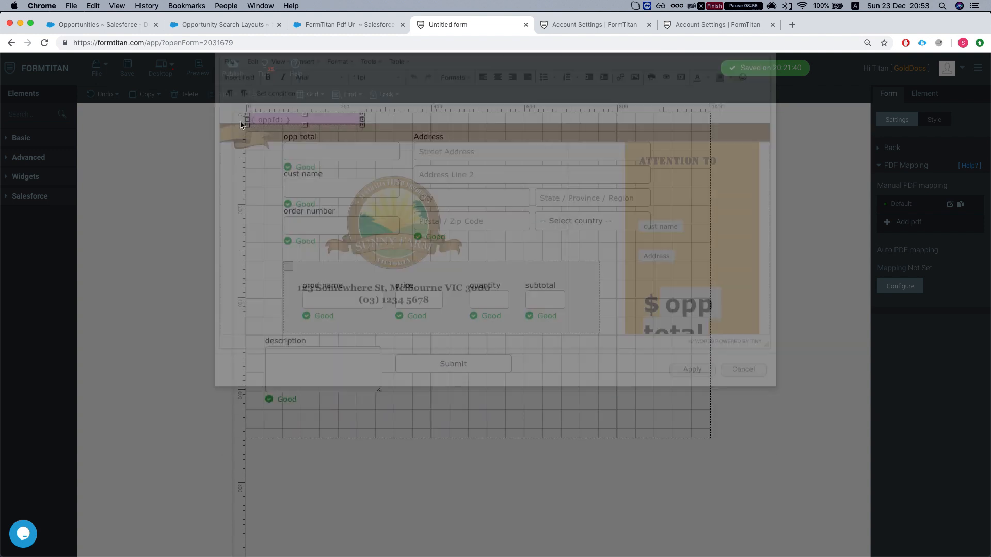
pyautogui.click(107, 27)
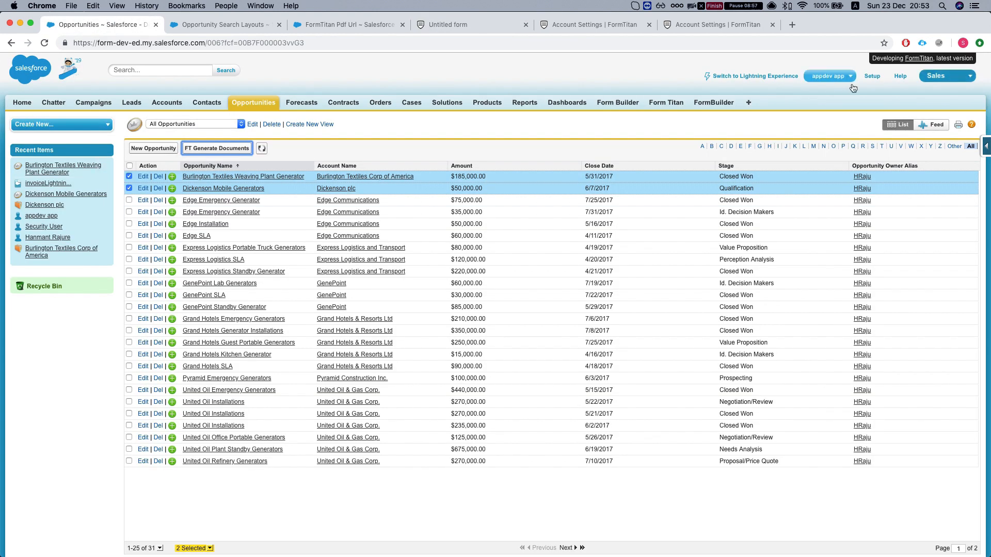
# - Find Workflow Rules via Quick Find 'workfl' and start a New Rule on the Opportunity object
pyautogui.click(872, 76)
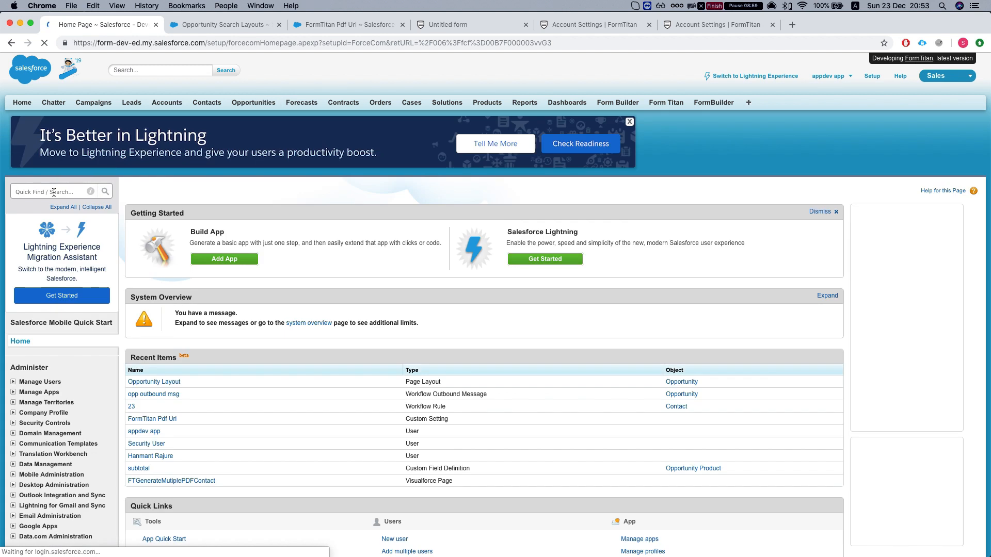
pyautogui.write('workfl')
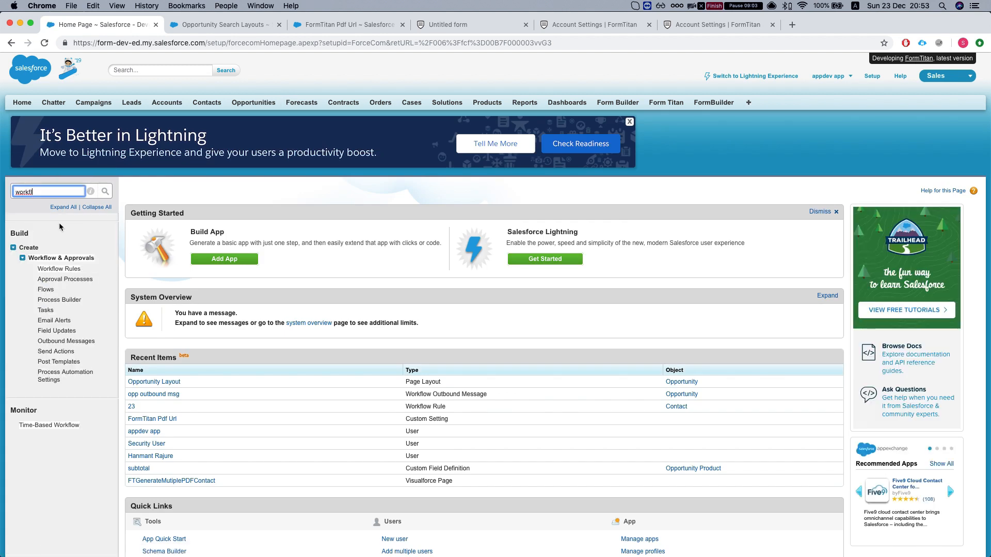
pyautogui.click(49, 269)
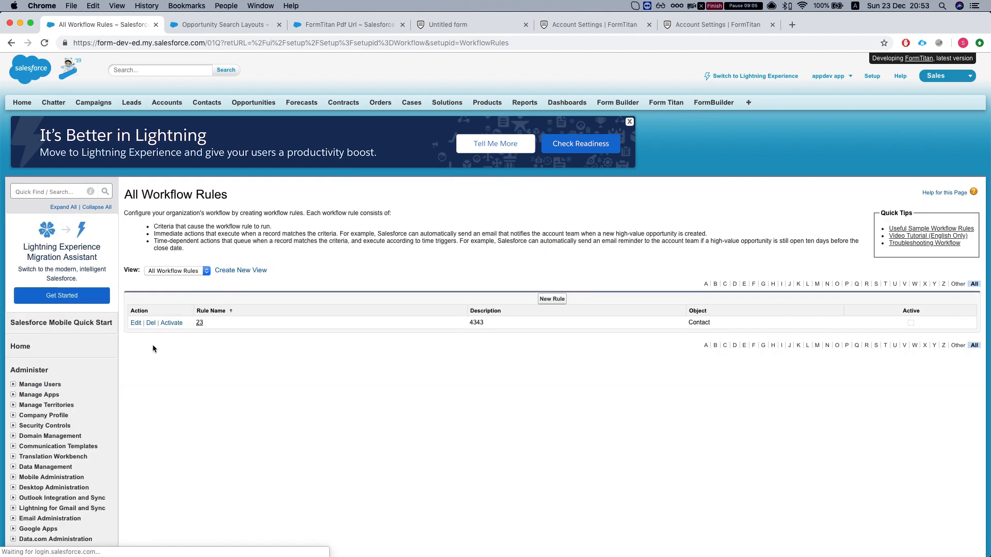
pyautogui.click(552, 299)
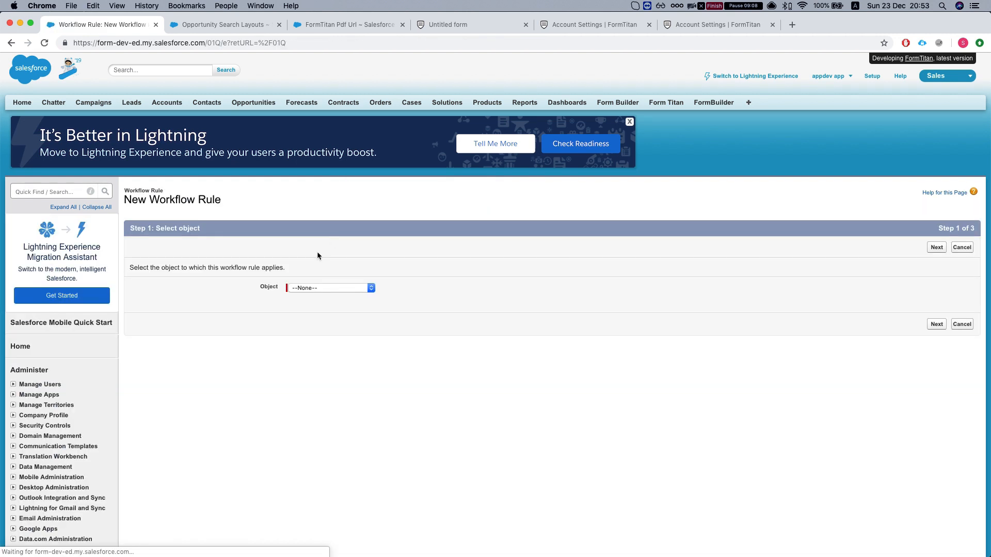
pyautogui.click(323, 289)
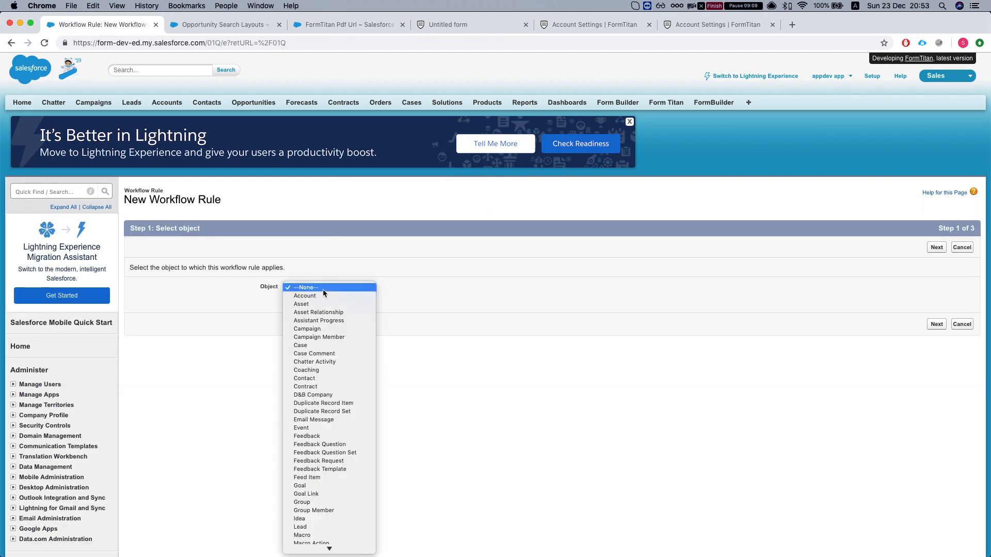
pyautogui.press('o')
pyautogui.press('Return')
pyautogui.click(936, 325)
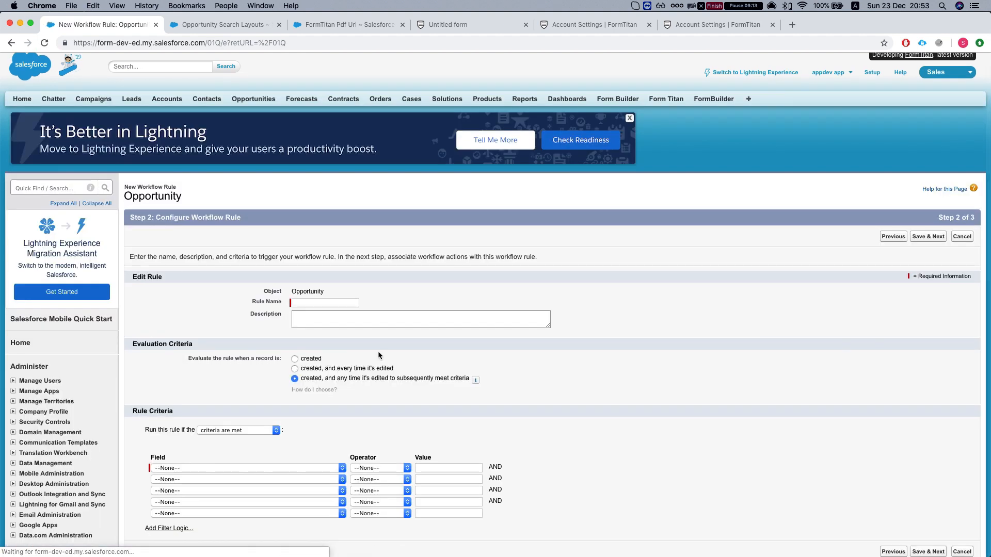
# - Name the rule 'generate pdf' and evaluate it every time a record is created or edited
pyautogui.scroll(-3, 395, 354)
pyautogui.click(308, 237)
pyautogui.write('generea')
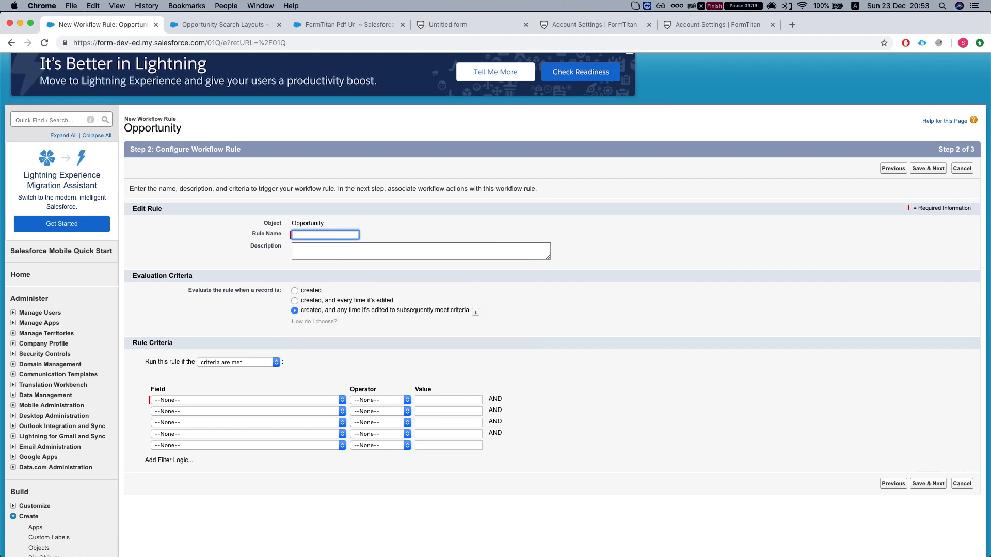
pyautogui.write('generate')
pyautogui.press('Down')
pyautogui.press('Return')
pyautogui.click(320, 237)
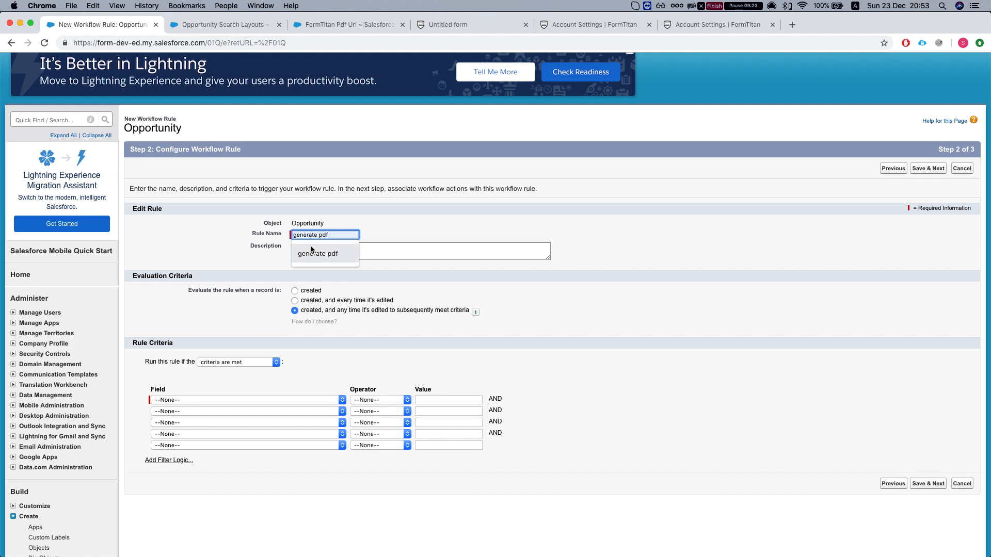
pyautogui.click(310, 249)
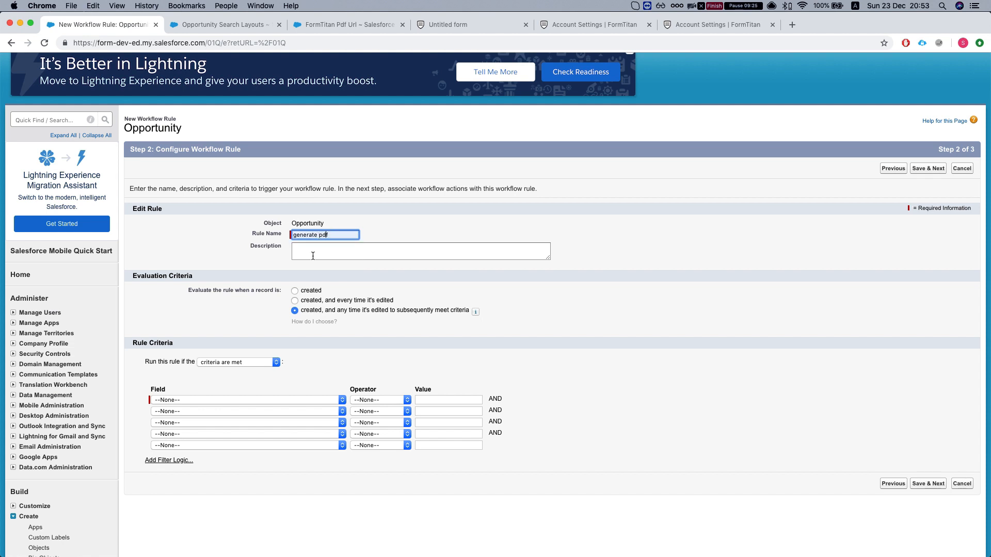
pyautogui.scroll(-1, 302, 288)
pyautogui.click(310, 275)
# - Set the criterion Opportunity: Stage equals Closed Won and save the rule
pyautogui.scroll(-1, 305, 268)
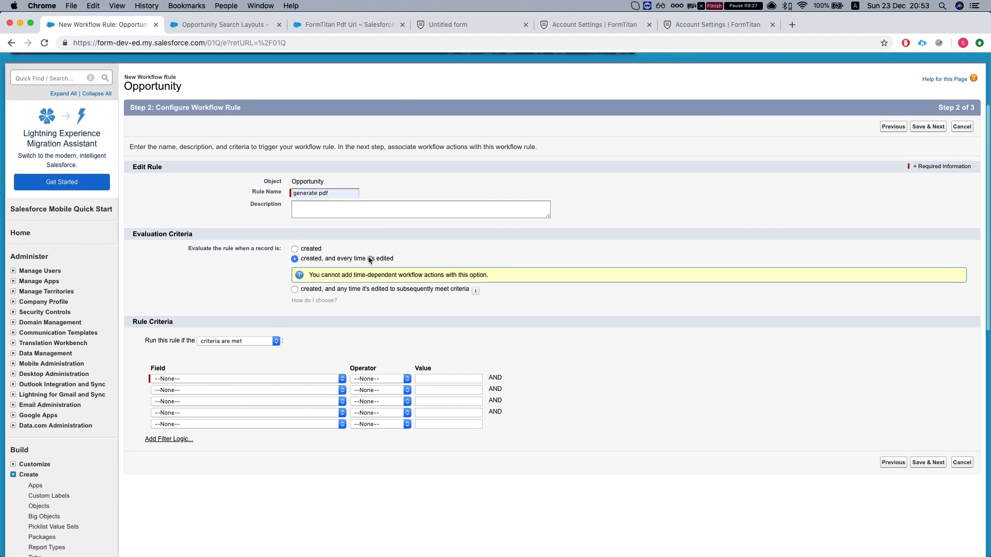
pyautogui.scroll(-2, 288, 317)
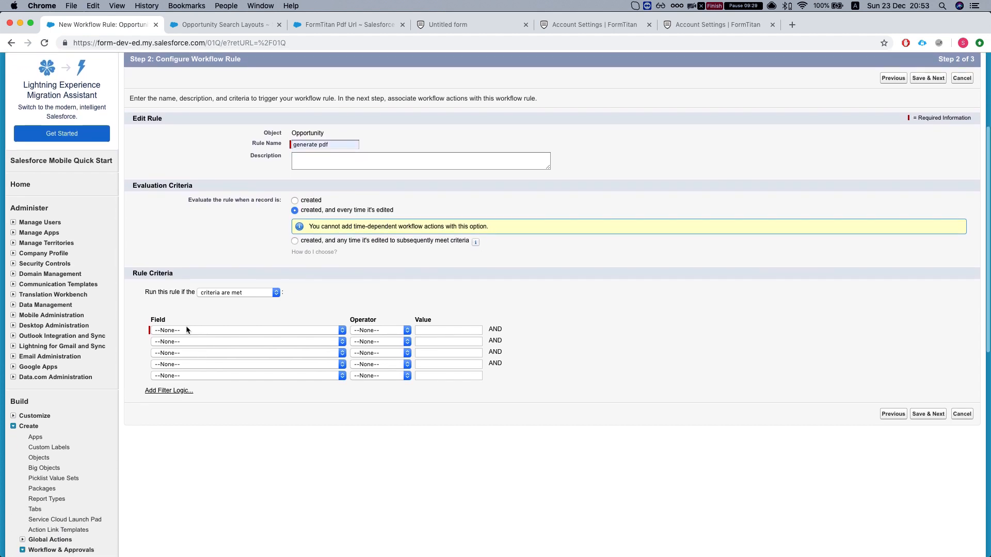
pyautogui.click(211, 330)
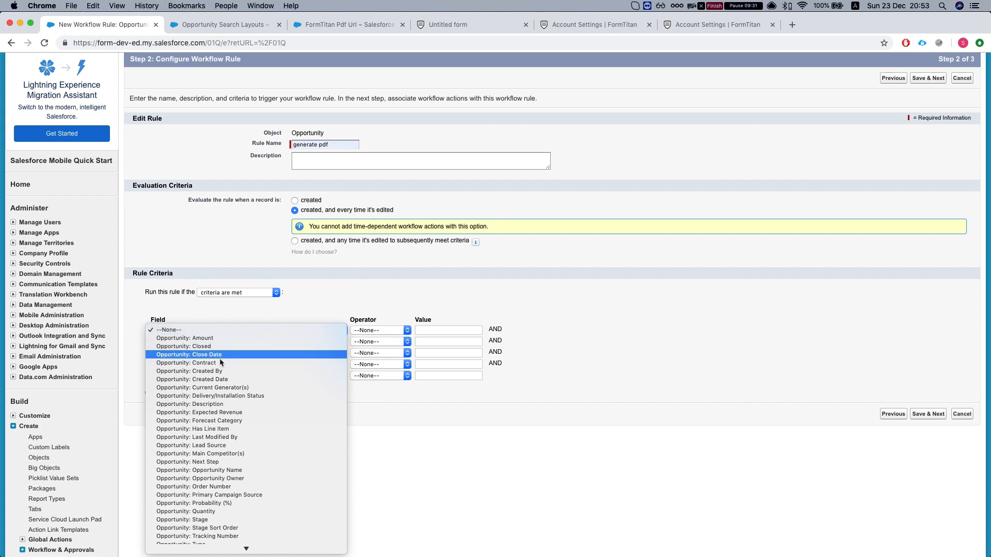
pyautogui.scroll(-3, 219, 405)
pyautogui.click(203, 445)
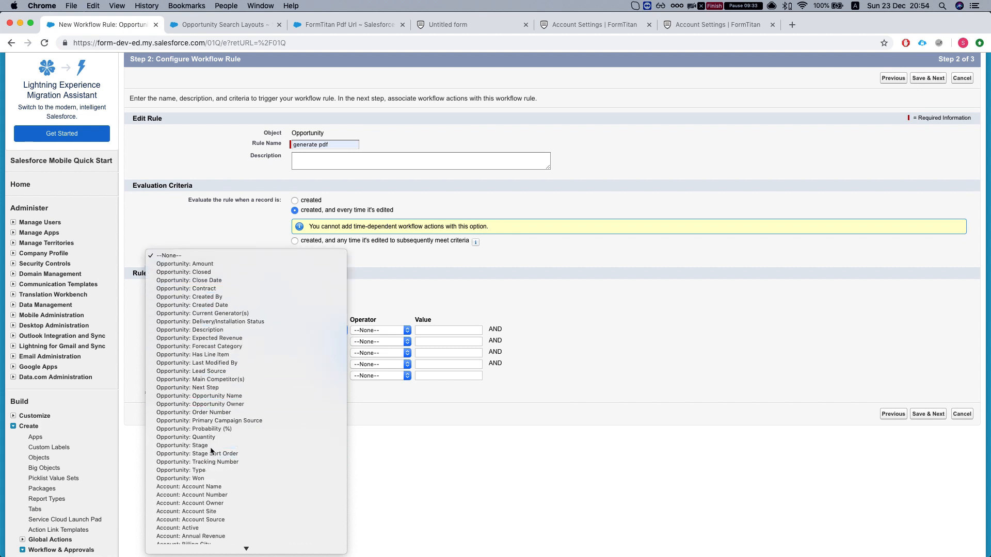
pyautogui.click(387, 331)
pyautogui.click(390, 338)
pyautogui.click(465, 330)
pyautogui.click(490, 330)
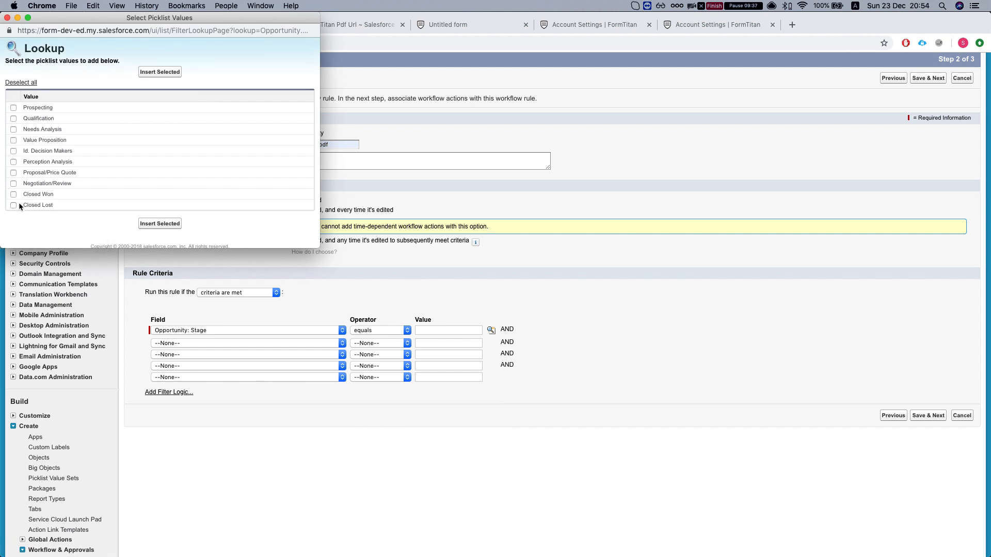
pyautogui.click(13, 193)
pyautogui.click(157, 222)
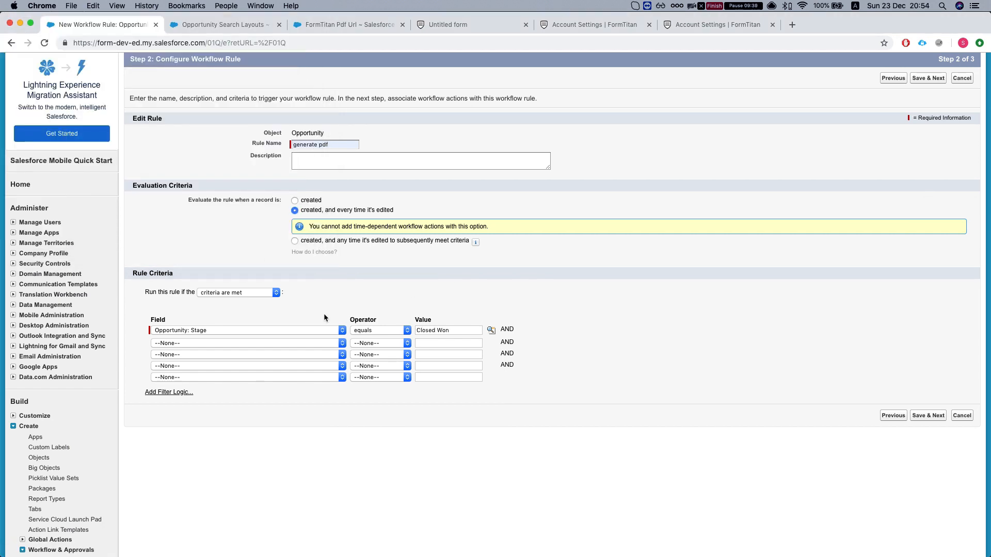
pyautogui.click(923, 417)
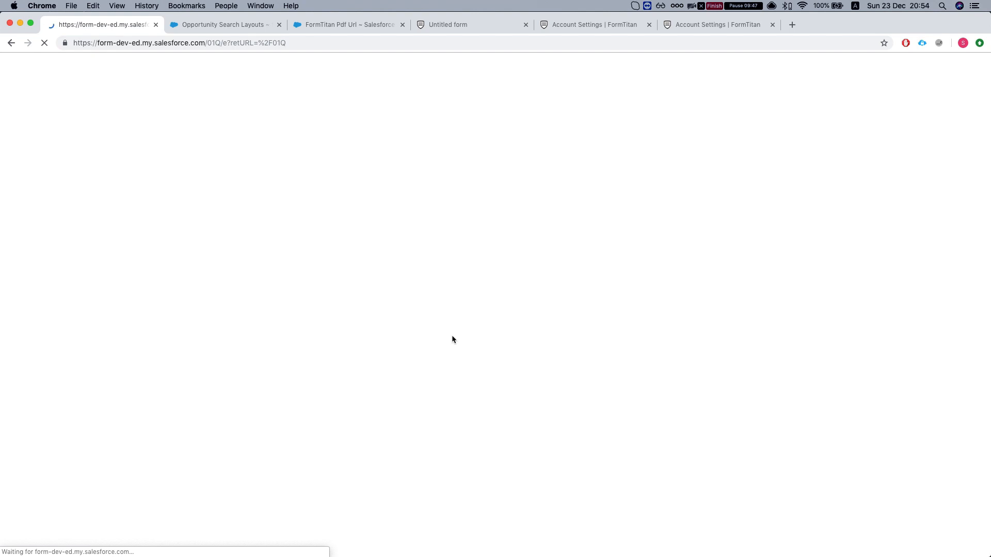
pyautogui.scroll(-1, 329, 354)
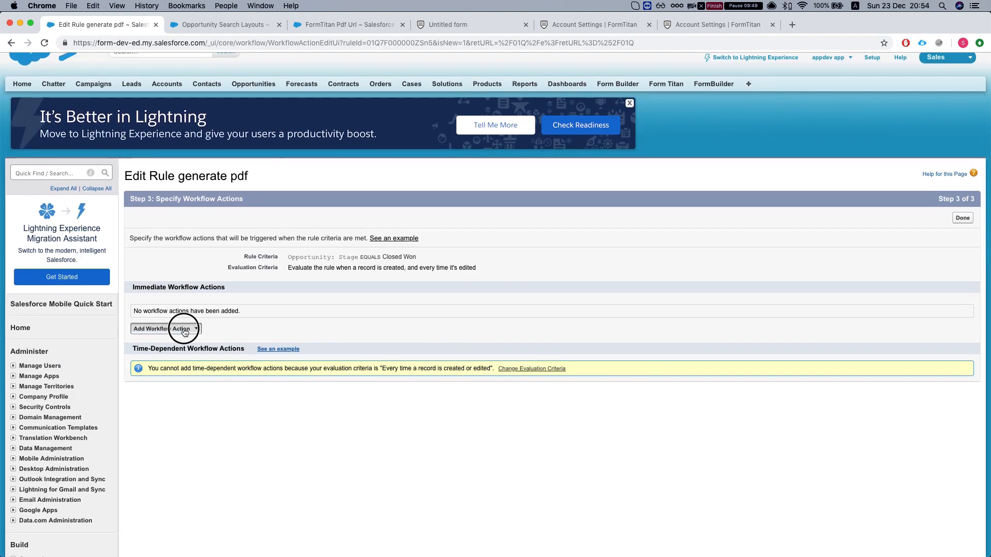
# - Add a New Outbound Message action named 'send to ft', with Unique Name send_to_ft
pyautogui.click(197, 330)
pyautogui.click(161, 362)
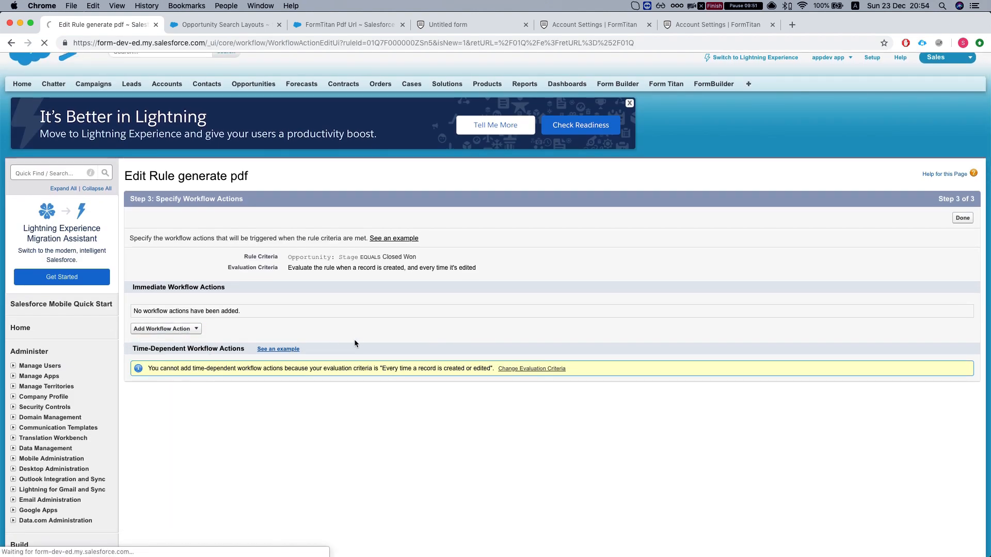
pyautogui.scroll(-2, 341, 338)
pyautogui.click(318, 257)
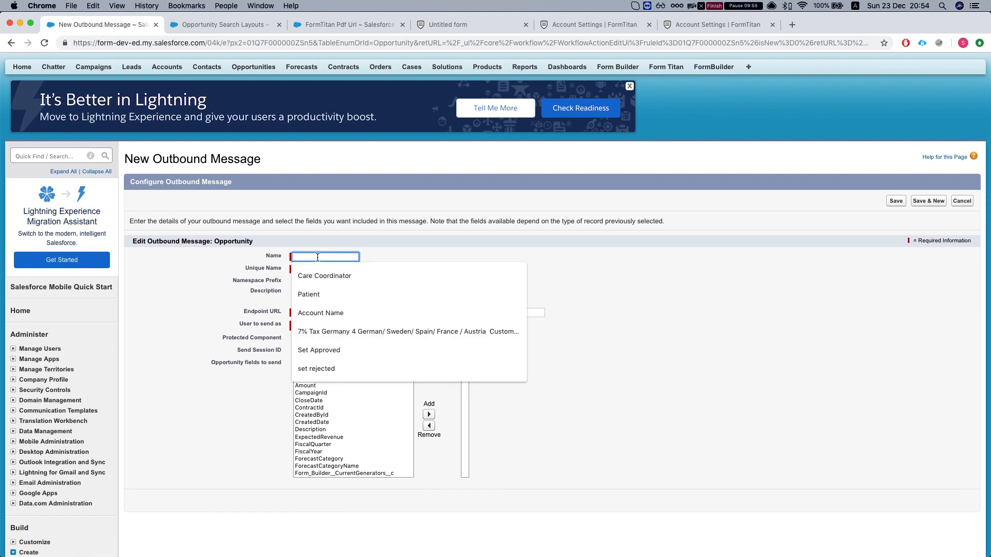
pyautogui.write('s')
pyautogui.press('BackSpace')
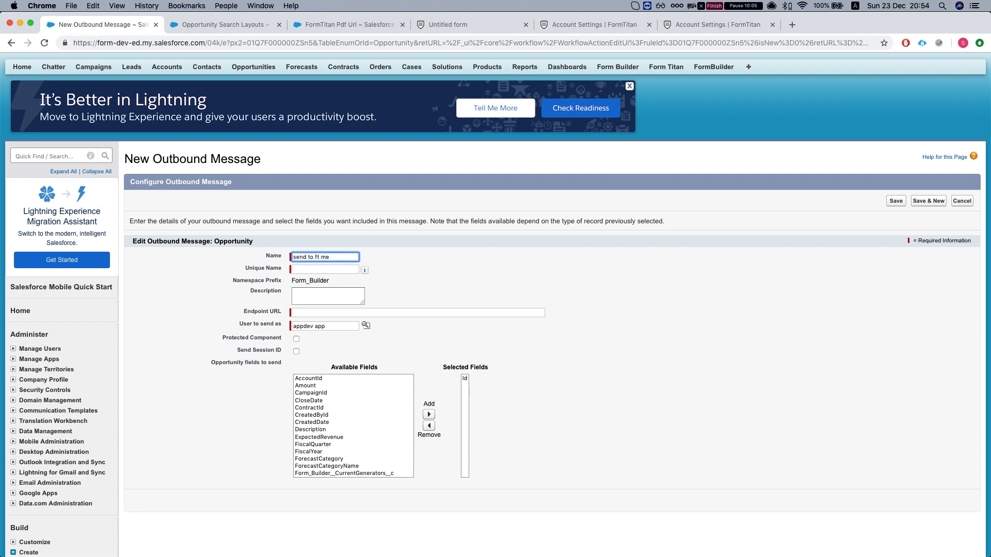
pyautogui.press('Tab')
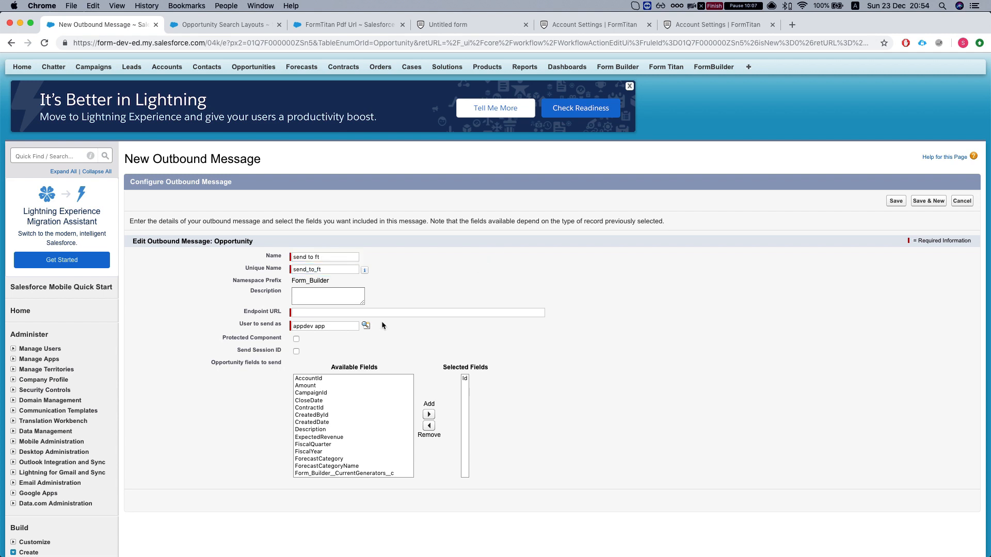
# - Paste the copied FormTitan URL into the Endpoint URL field
pyautogui.scroll(-2, 411, 300)
pyautogui.click(313, 259)
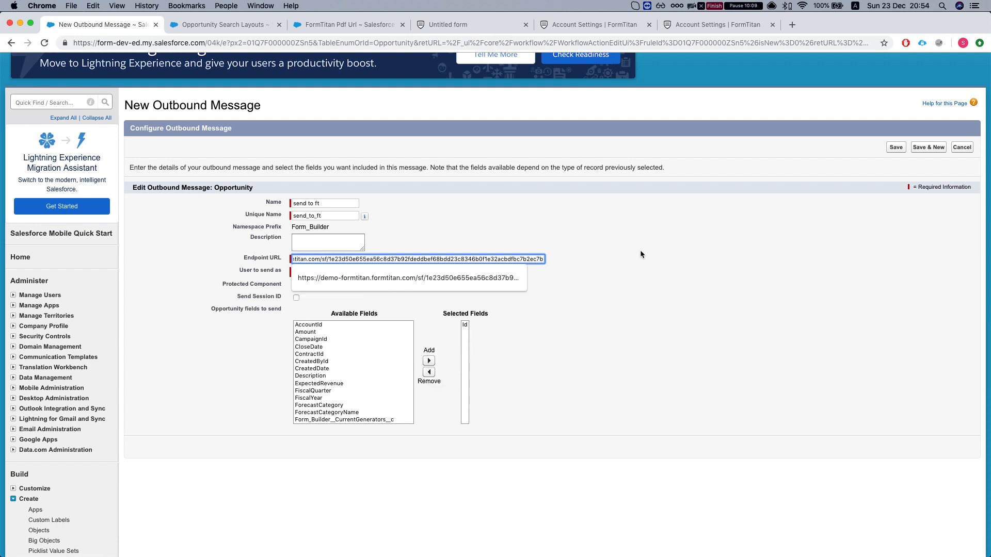
pyautogui.click(556, 146)
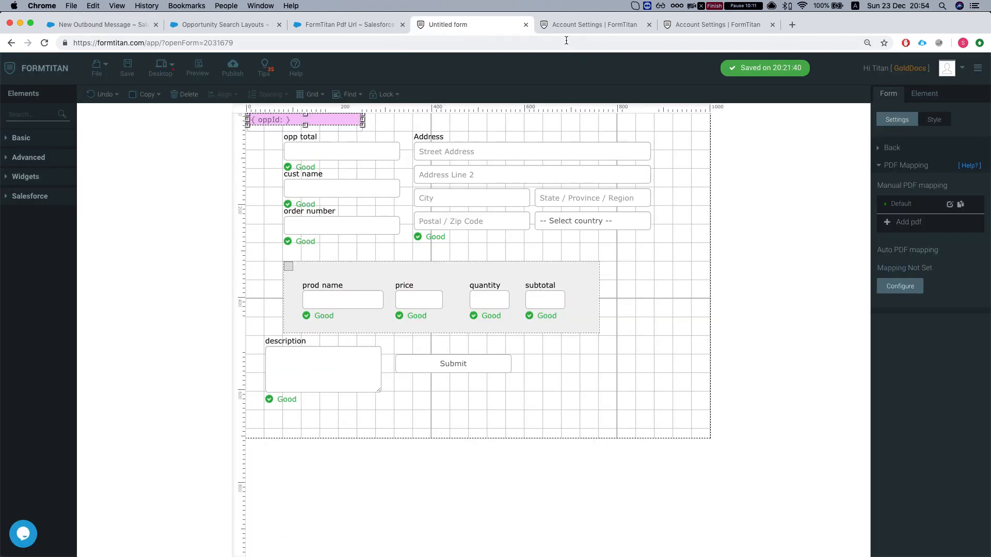
# - Select the endpoint URL in the Default PDF mapping's outbound message configuration, then return to Salesforce
pyautogui.click(591, 24)
pyautogui.click(467, 25)
pyautogui.click(949, 207)
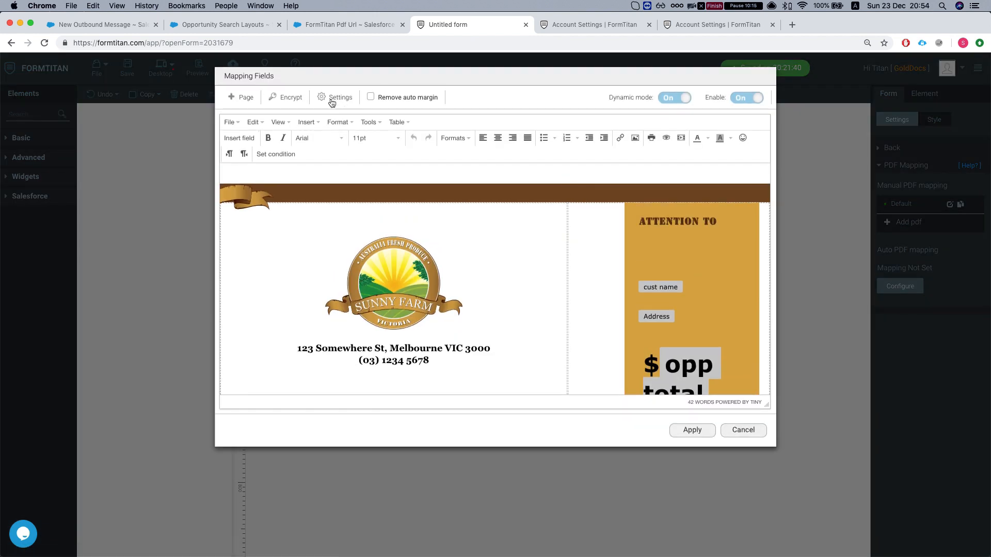
pyautogui.click(336, 97)
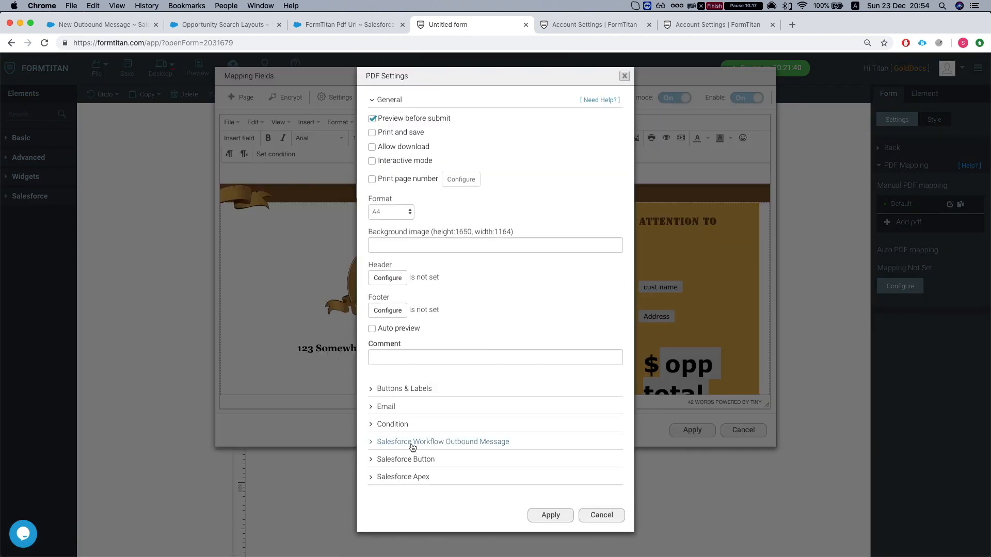
pyautogui.click(418, 443)
pyautogui.click(388, 464)
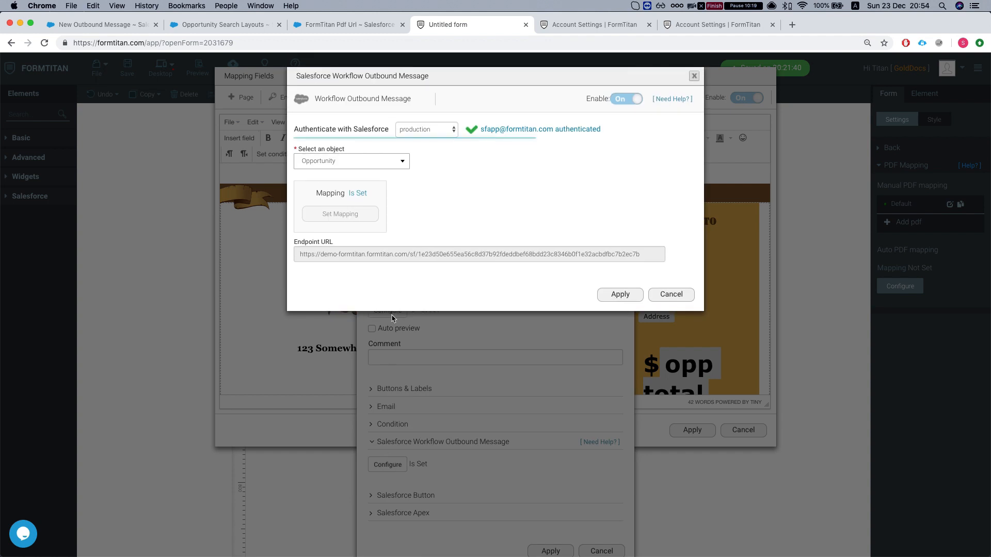
pyautogui.tripleClick(431, 254)
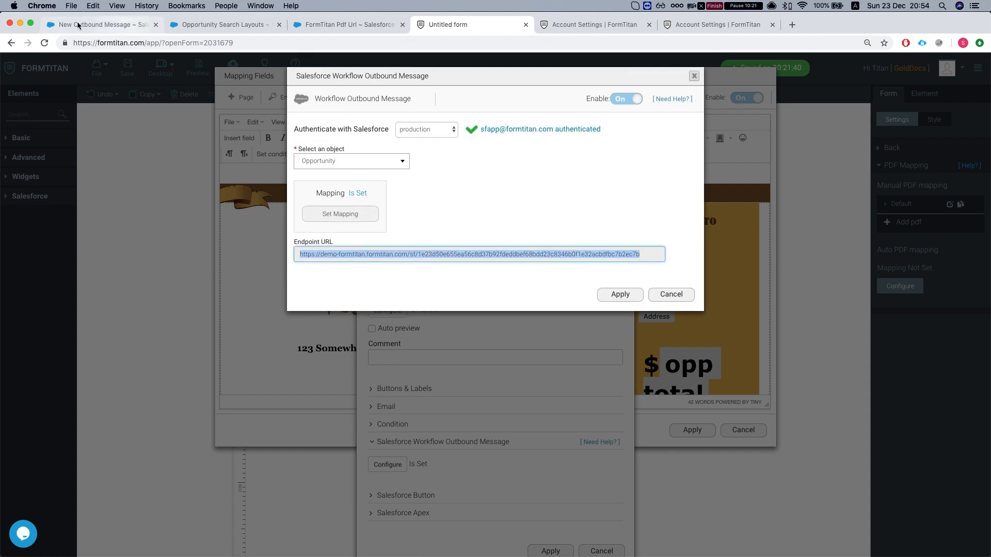
pyautogui.click(222, 24)
pyautogui.click(103, 25)
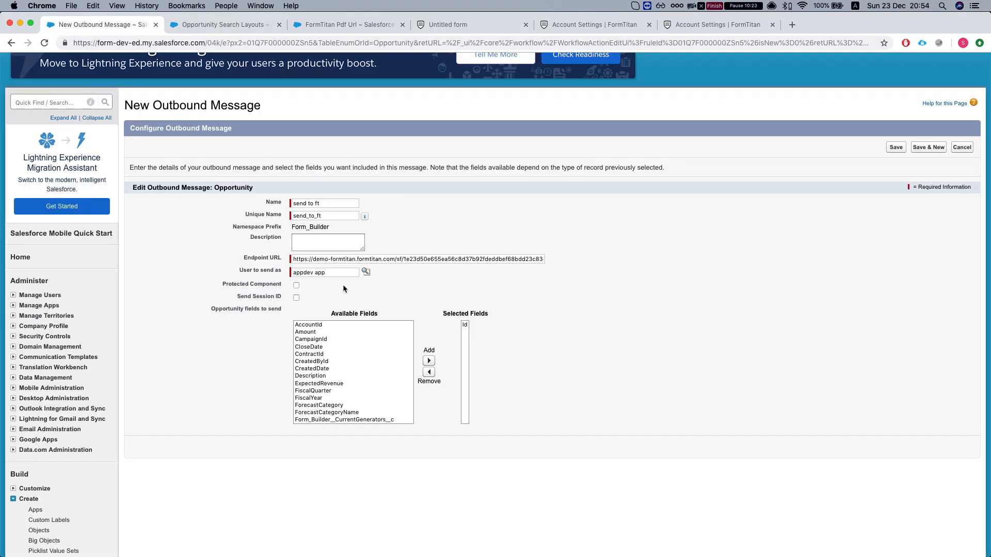
# - Check the endpoint URL, Save & New the send to ft message, then open Outbound Messages
pyautogui.tripleClick(317, 259)
pyautogui.click(144, 272)
pyautogui.click(465, 324)
pyautogui.click(459, 327)
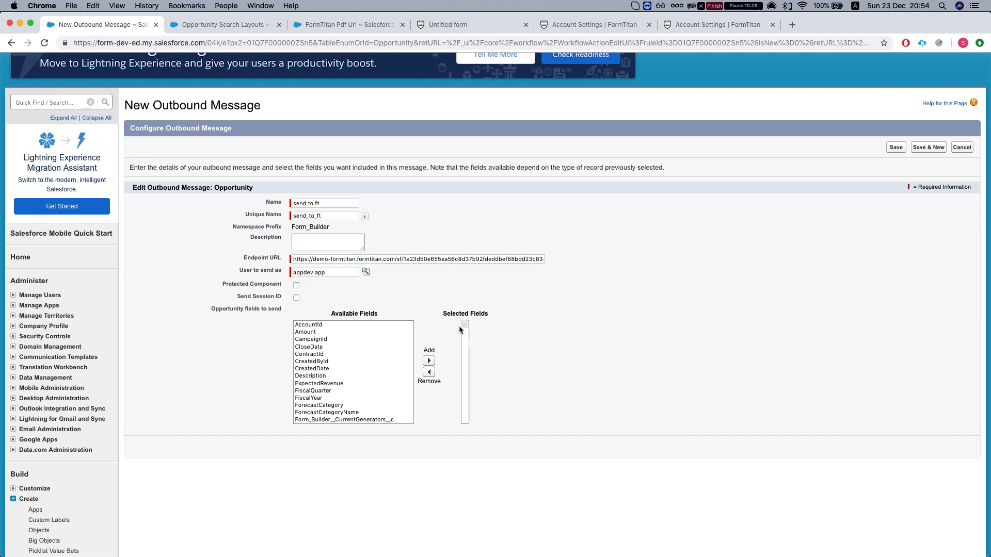
pyautogui.click(929, 149)
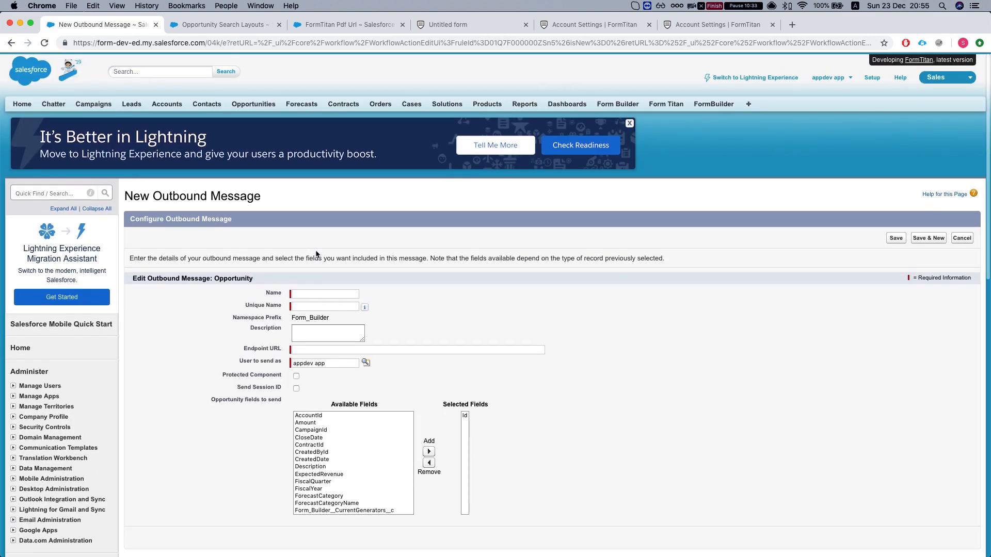
pyautogui.scroll(-6, 316, 253)
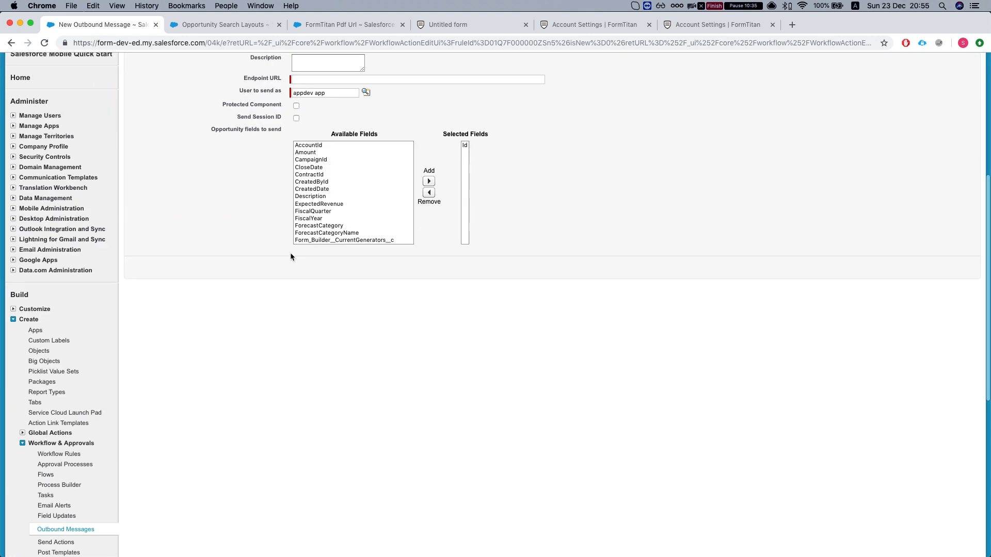
pyautogui.scroll(-1, 61, 449)
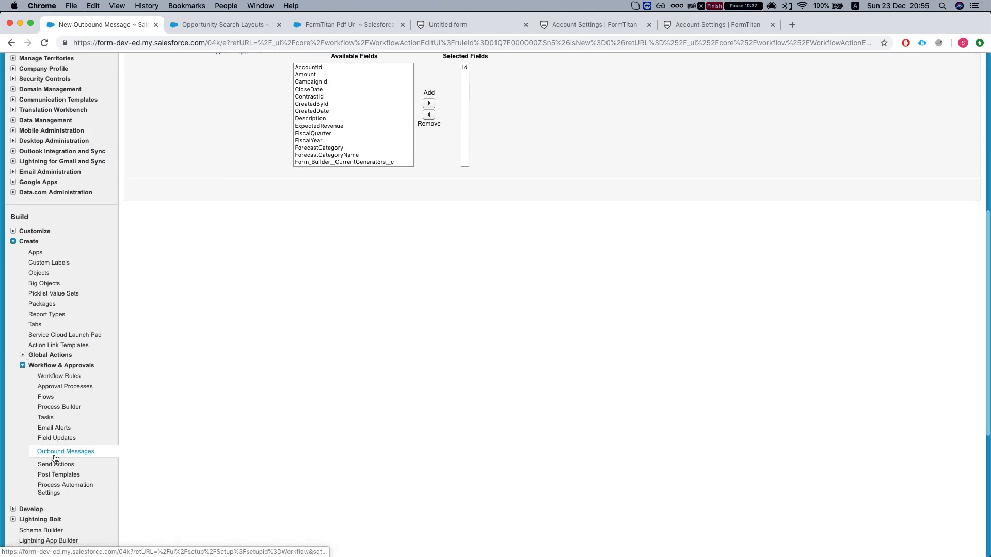
pyautogui.click(61, 452)
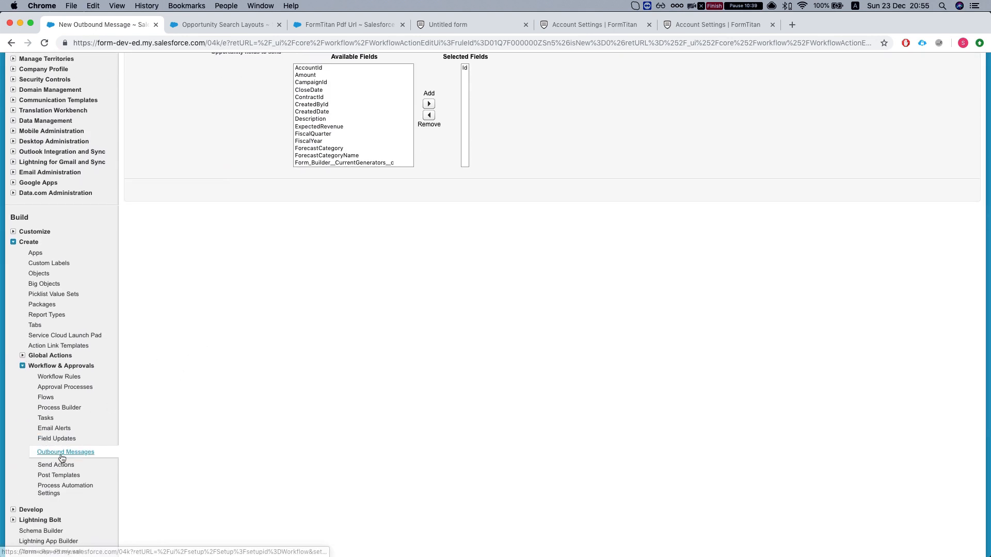
# - Review the send to ft outbound message details
pyautogui.scroll(-1, 238, 284)
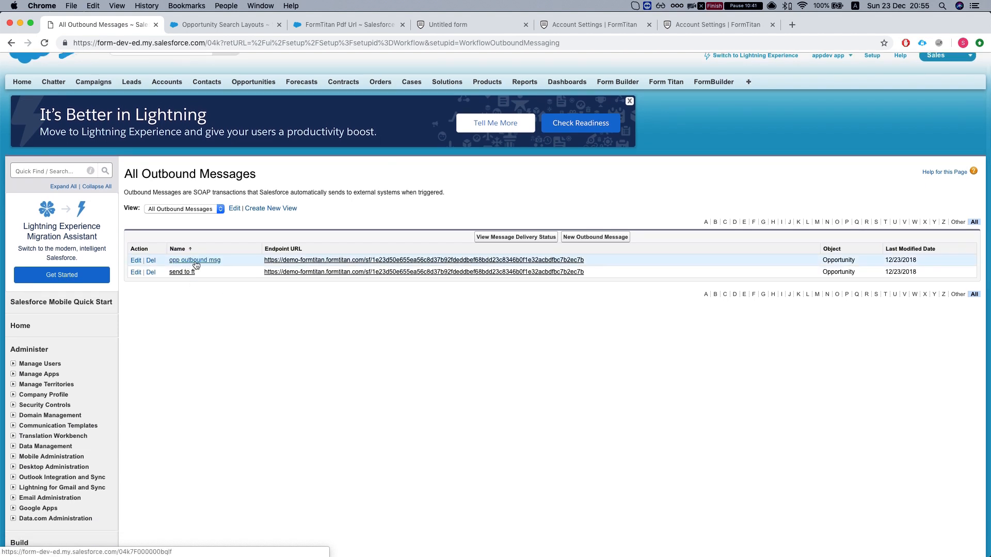
pyautogui.click(181, 274)
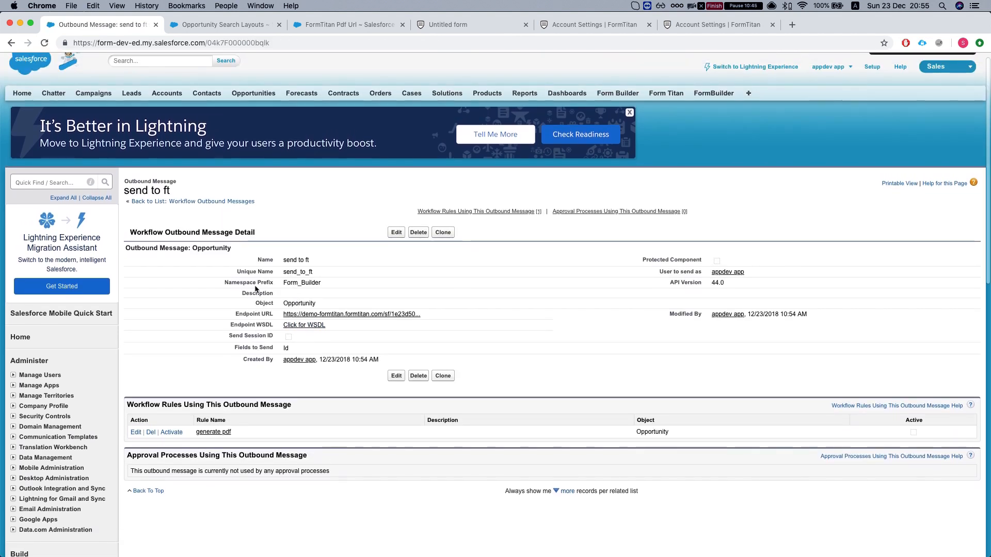
pyautogui.scroll(-10, 255, 289)
pyautogui.scroll(-2, 175, 296)
# - Activate the generate pdf workflow rule, then go to the Opportunities home page
pyautogui.click(66, 407)
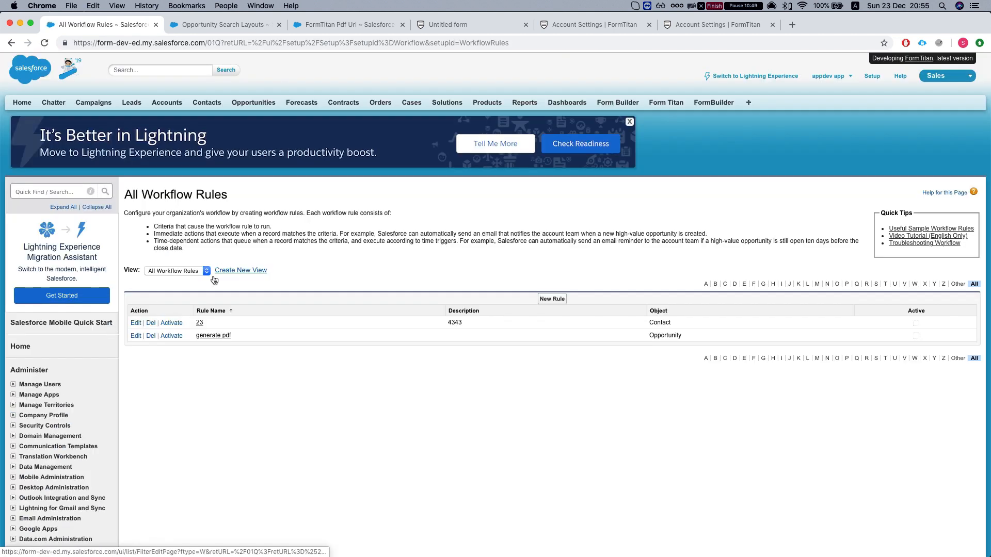
pyautogui.click(213, 338)
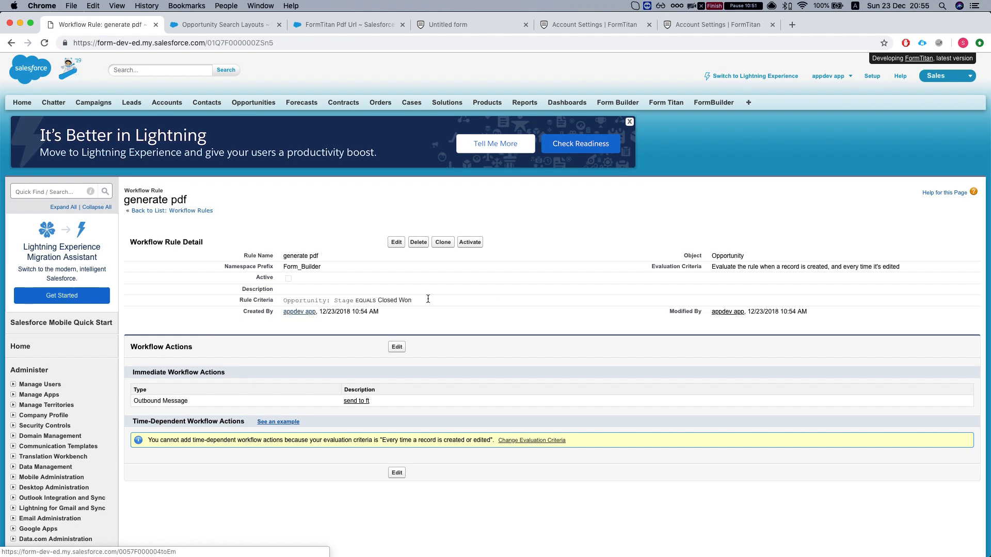
pyautogui.scroll(-2, 413, 232)
pyautogui.click(479, 196)
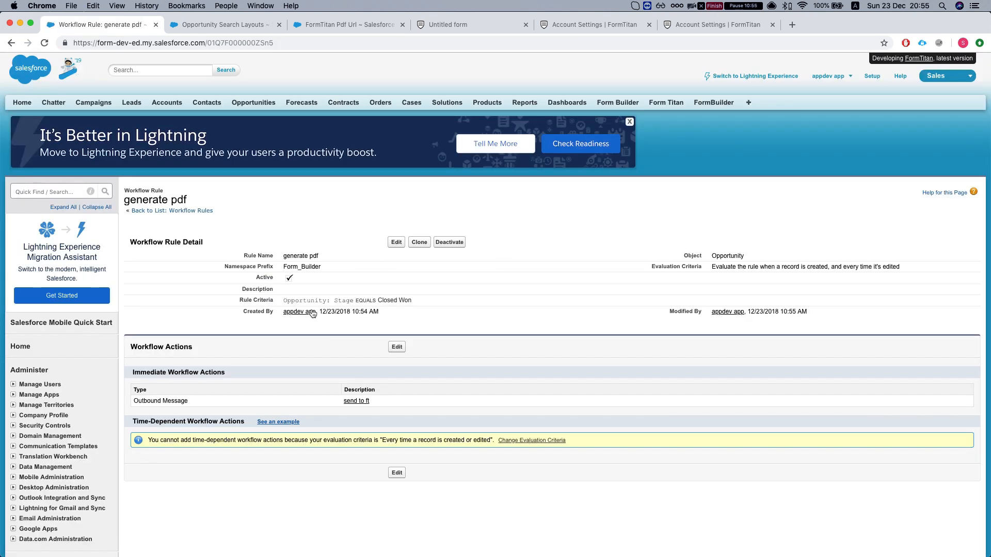
pyautogui.scroll(-1, 307, 309)
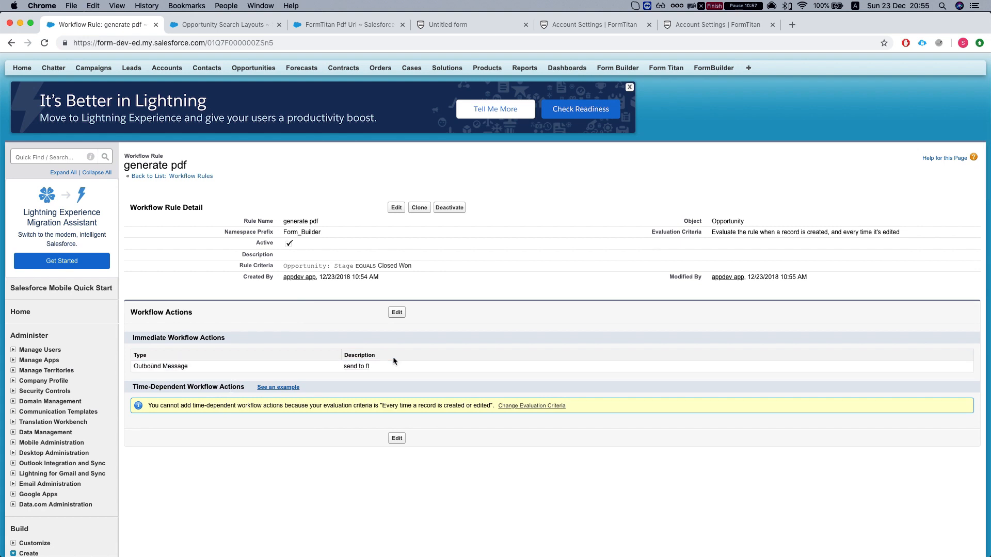
pyautogui.scroll(1, 332, 372)
pyautogui.click(248, 103)
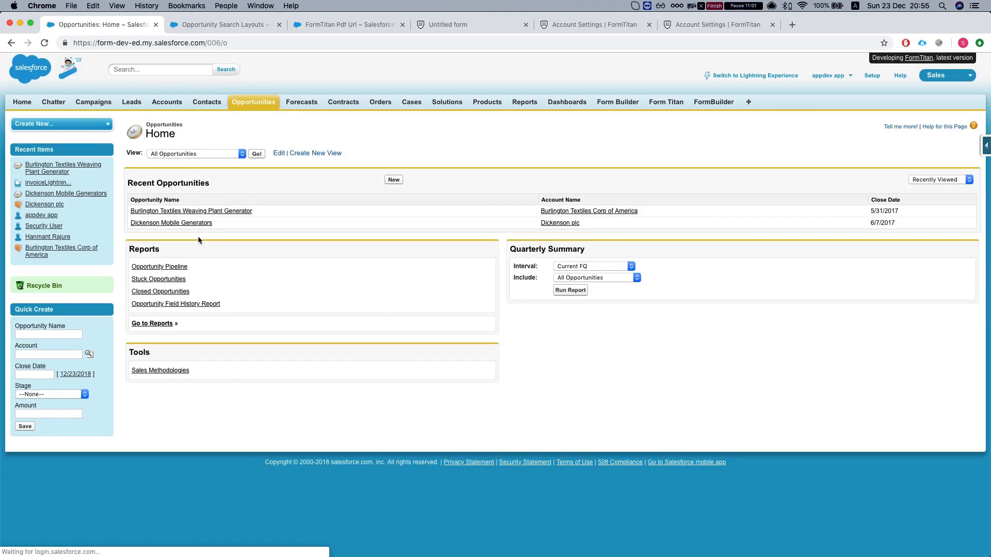
# - Change the Burlington Textiles Weaving Plant Generator opportunity's Stage to Closed Lost and save it
pyautogui.click(177, 211)
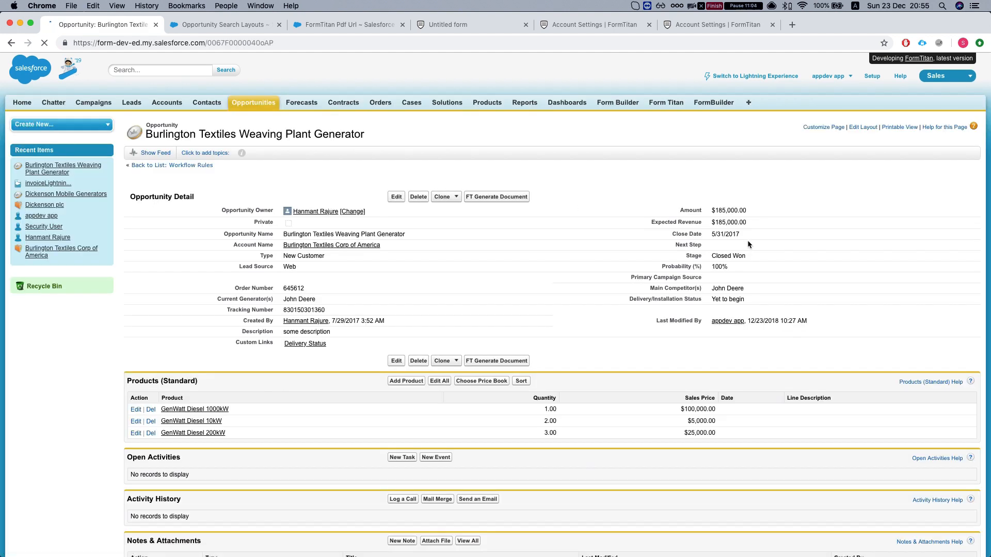
pyautogui.doubleClick(742, 257)
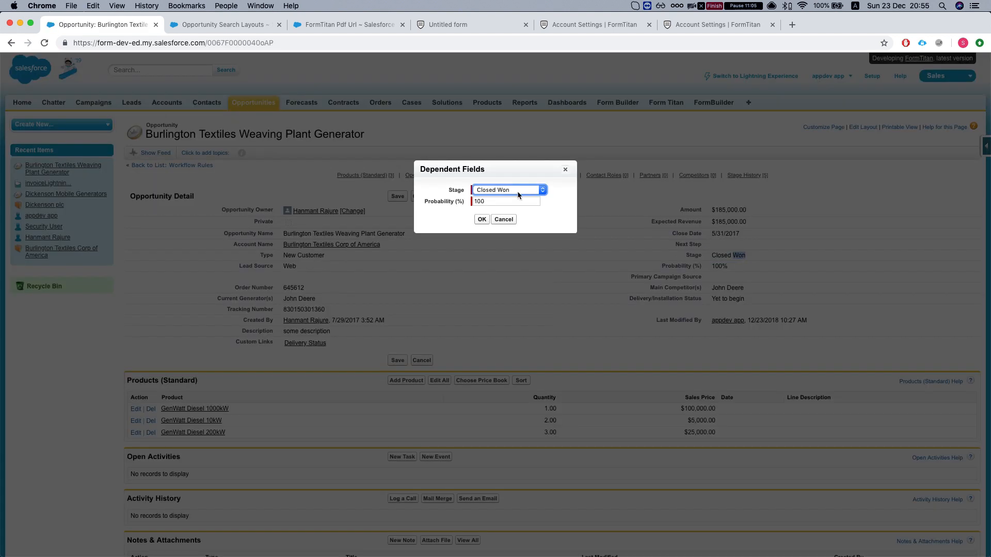
pyautogui.click(508, 190)
pyautogui.click(503, 196)
pyautogui.click(481, 219)
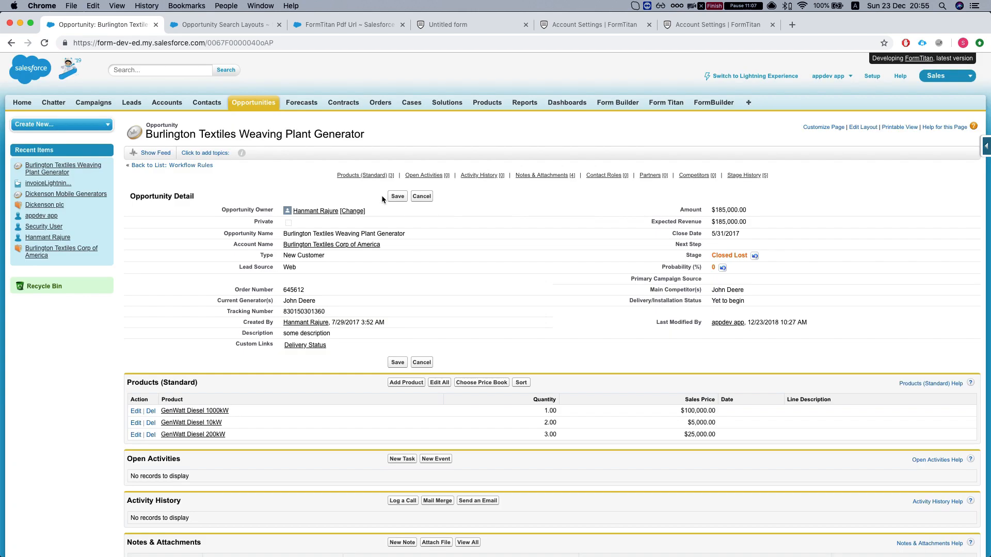
pyautogui.click(398, 197)
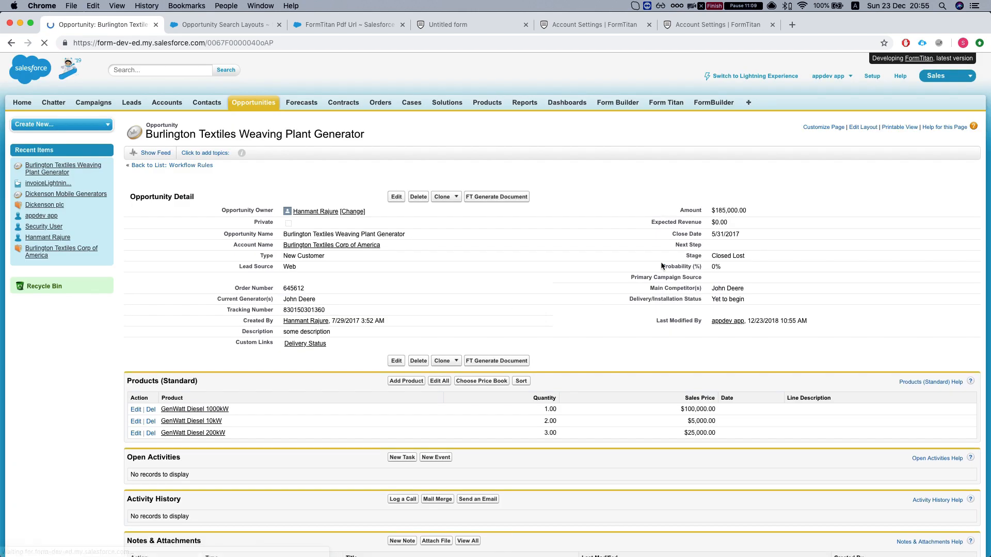
# - Set the opportunity's Stage back to Closed Won and save it
pyautogui.doubleClick(738, 257)
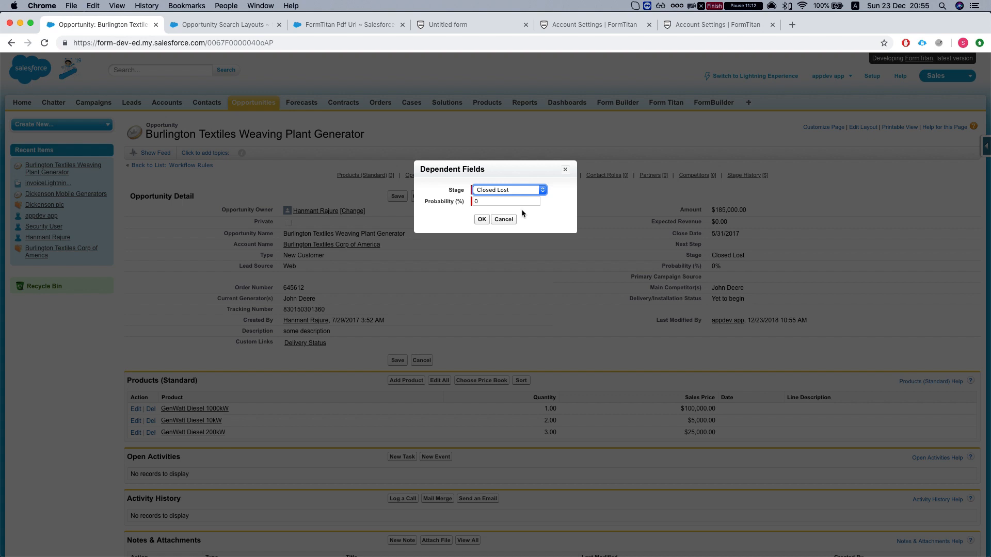
pyautogui.click(500, 194)
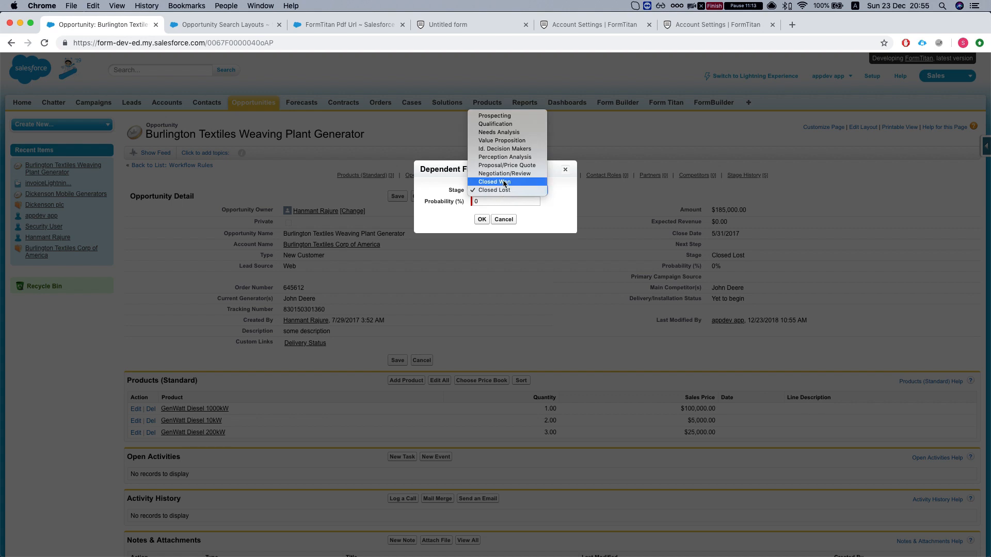
pyautogui.click(505, 182)
pyautogui.click(481, 219)
pyautogui.click(398, 196)
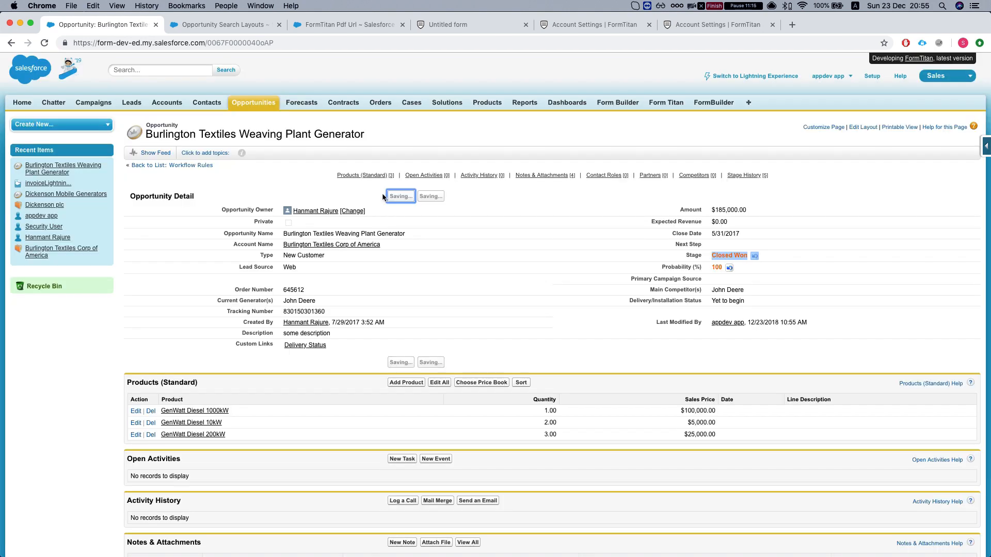
pyautogui.click(215, 22)
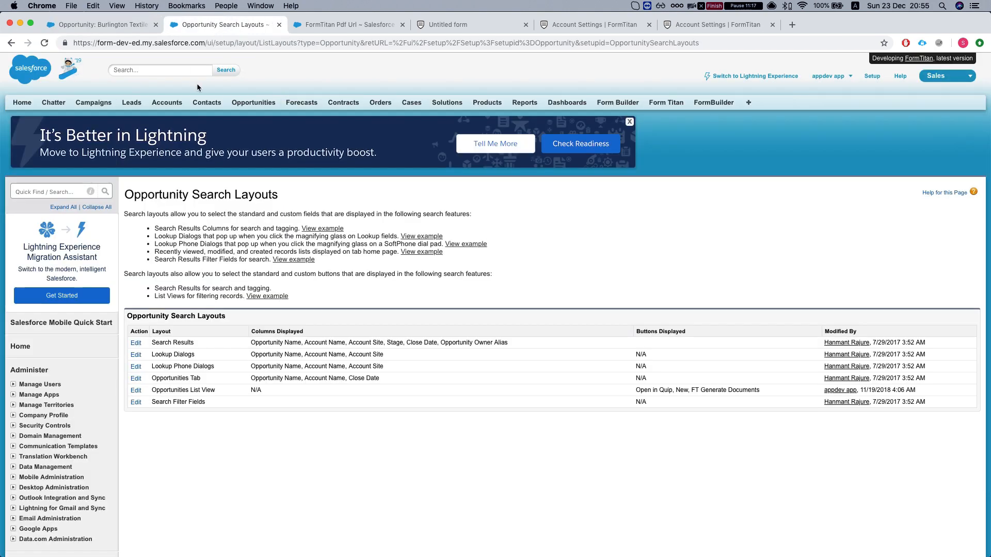
# - Refresh FormTitan's push logs to spot the 20:55 SF Outbound Message, then return to the Burlington Textiles opportunity
pyautogui.click(482, 24)
pyautogui.click(592, 26)
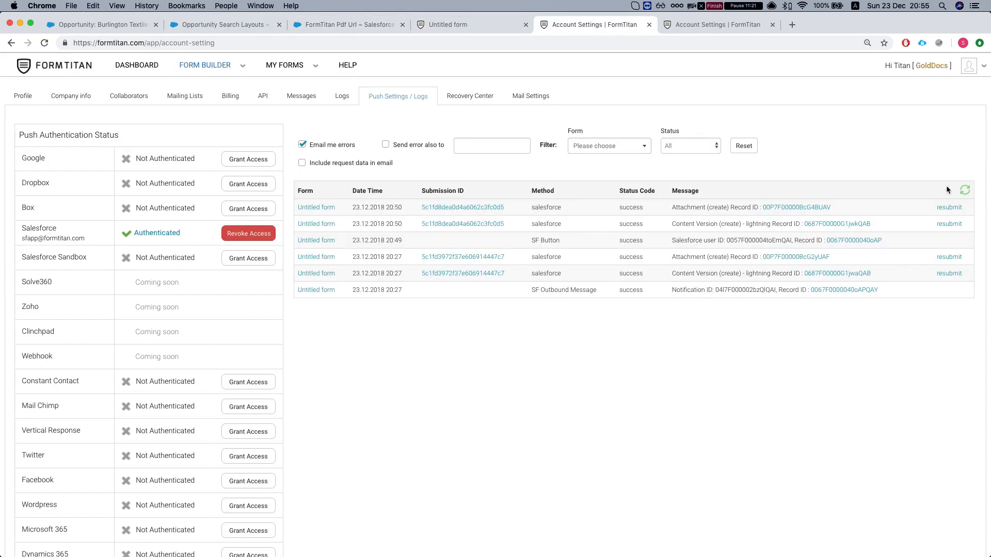
pyautogui.click(964, 191)
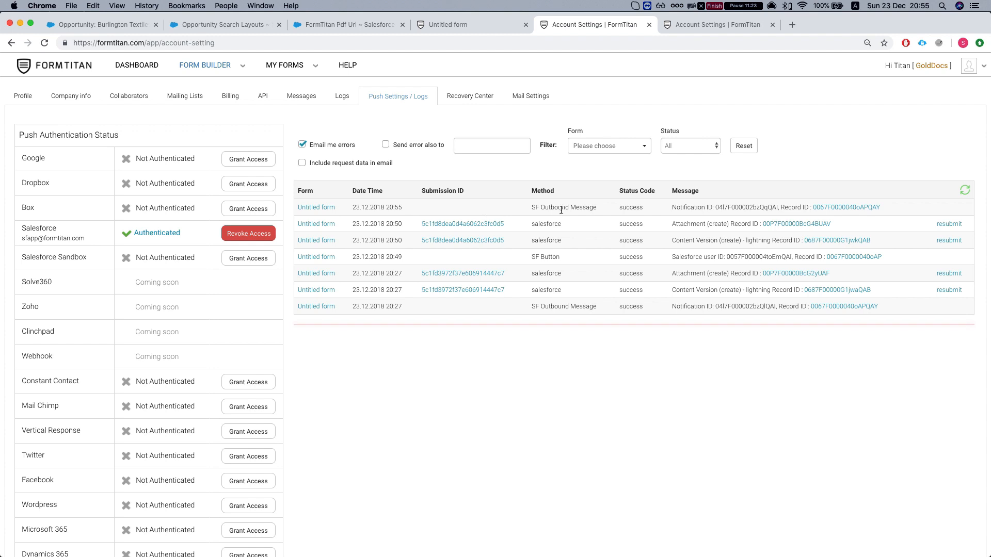
pyautogui.moveTo(529, 207); pyautogui.dragTo(598, 205)
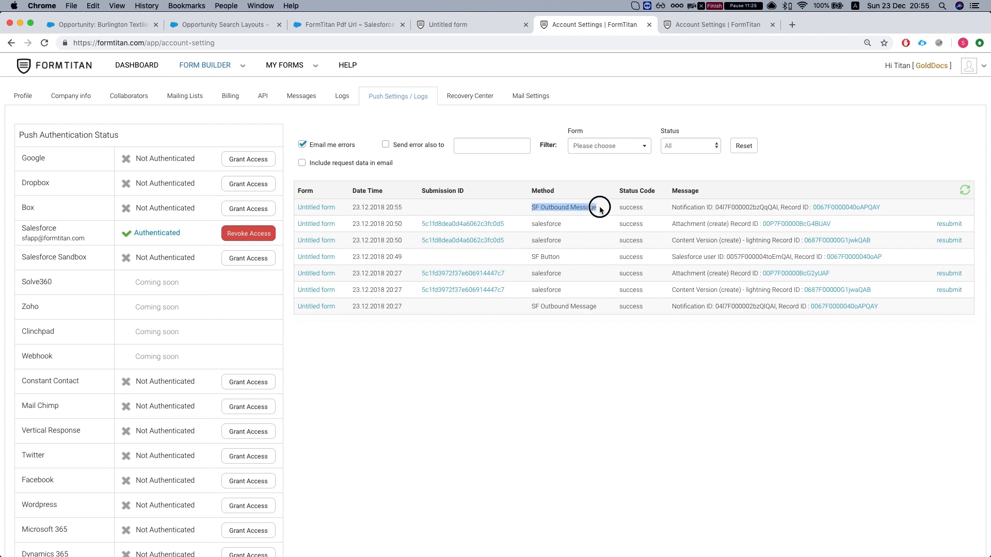
pyautogui.doubleClick(730, 207)
pyautogui.click(970, 189)
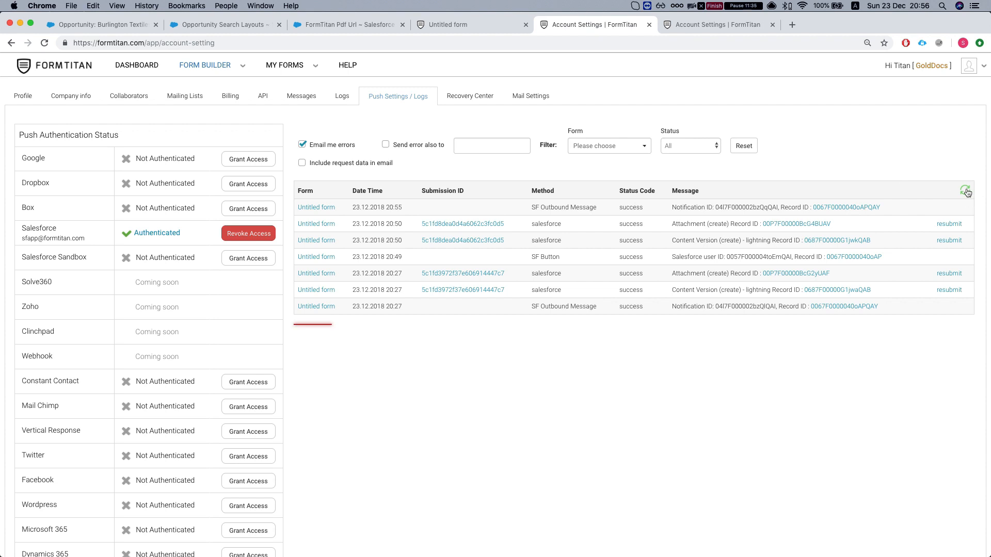
pyautogui.click(232, 30)
pyautogui.moveTo(94, 23); pyautogui.dragTo(351, 24)
# - Reload the opportunity, then refresh and scroll through FormTitan's push logs for new entries
pyautogui.scroll(-5, 318, 230)
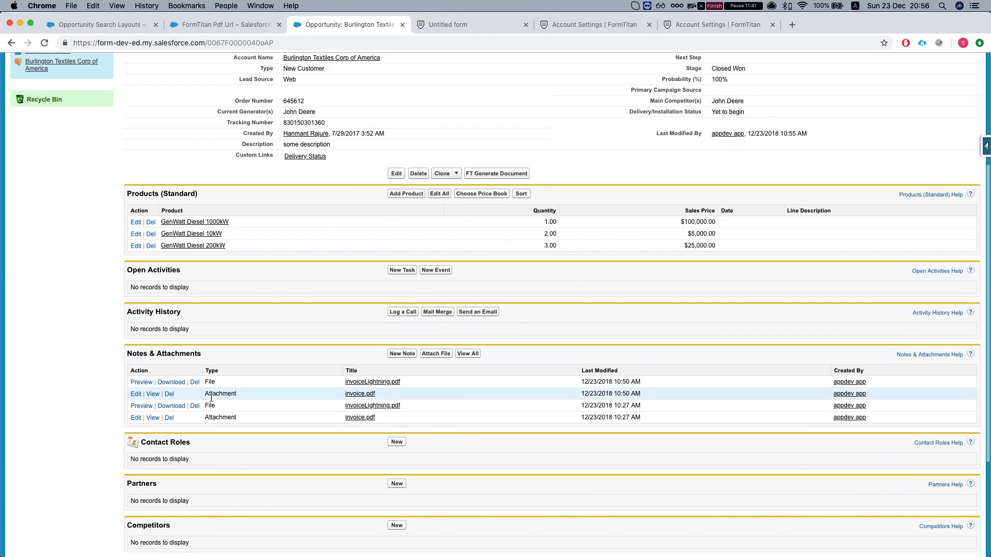
pyautogui.click(44, 44)
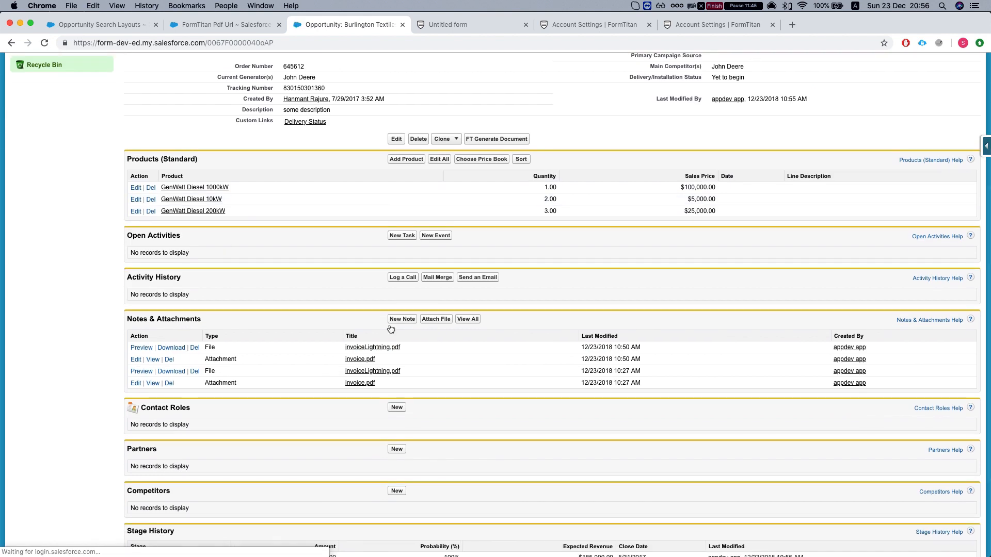
pyautogui.click(488, 25)
pyautogui.click(582, 28)
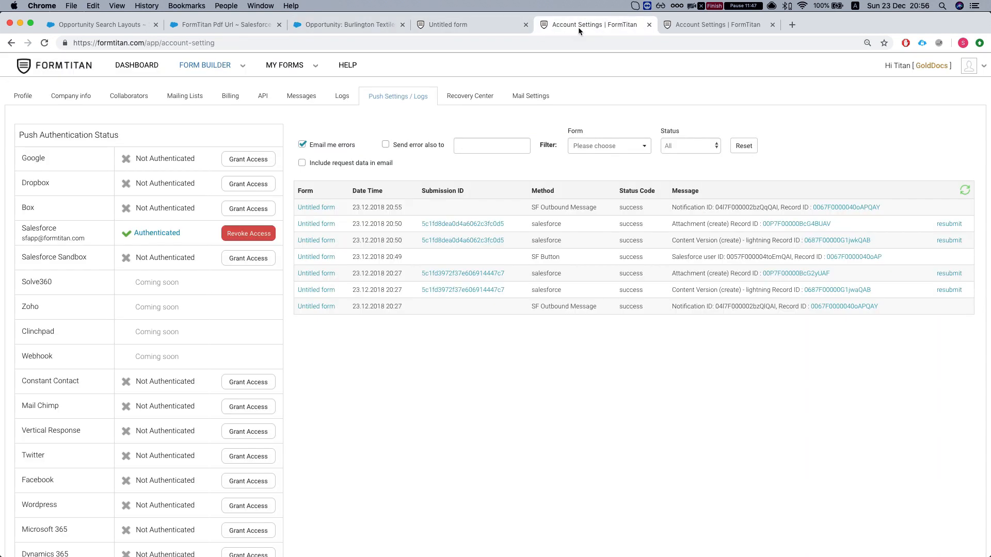
pyautogui.click(697, 28)
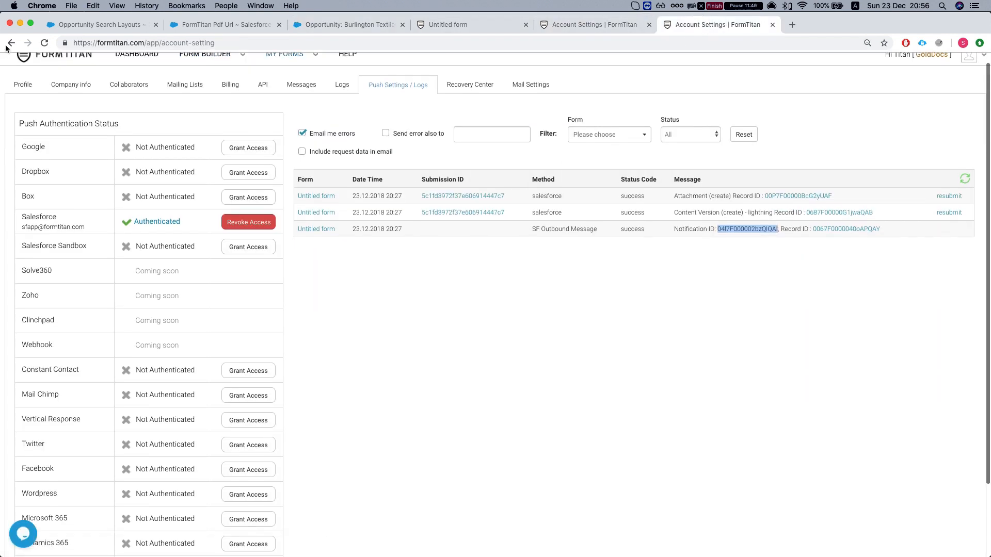
pyautogui.click(568, 29)
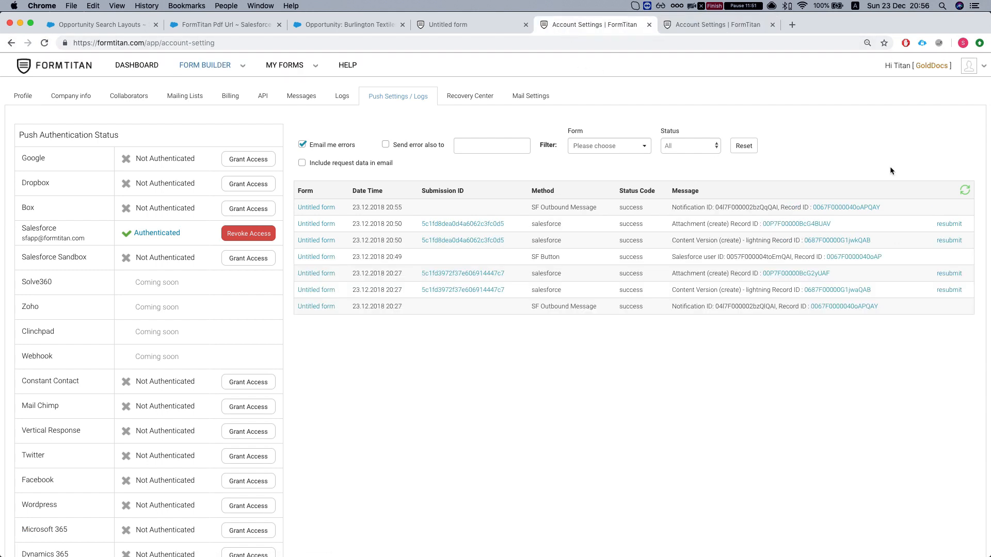
pyautogui.click(965, 192)
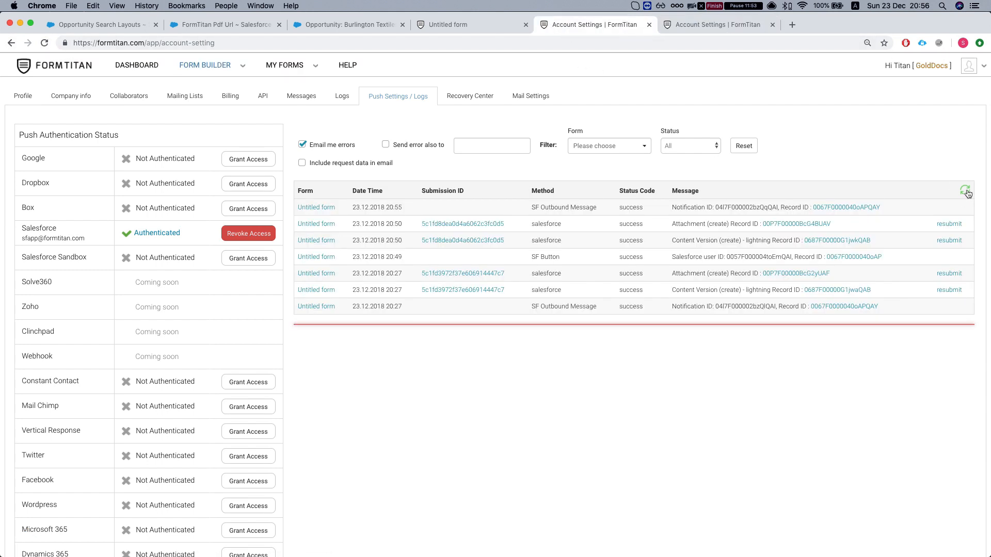
pyautogui.scroll(-1, 446, 233)
pyautogui.scroll(-1, 561, 227)
# - Reload the Burlington Textiles opportunity to reveal the 10:56 invoice PDFs and open the full attachments list
pyautogui.click(196, 26)
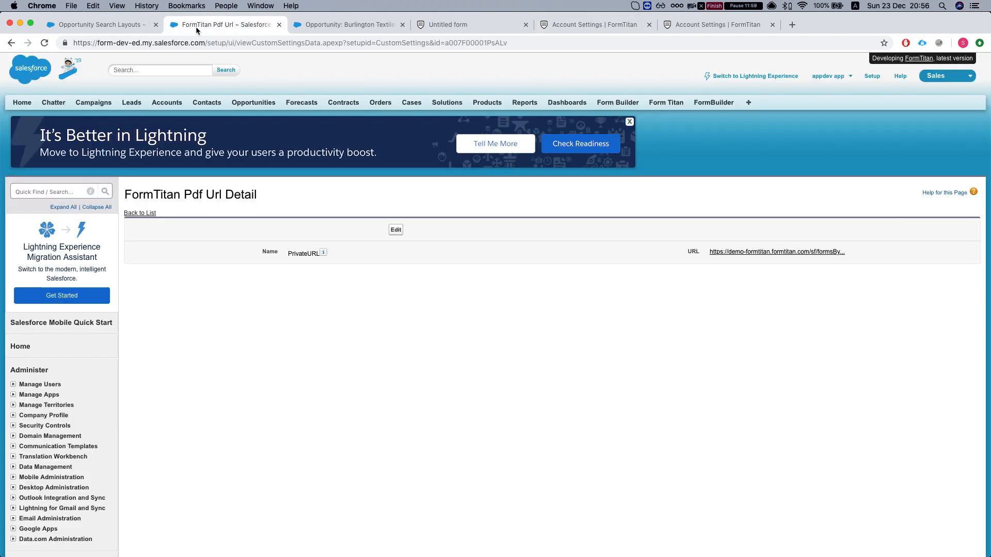
pyautogui.click(314, 24)
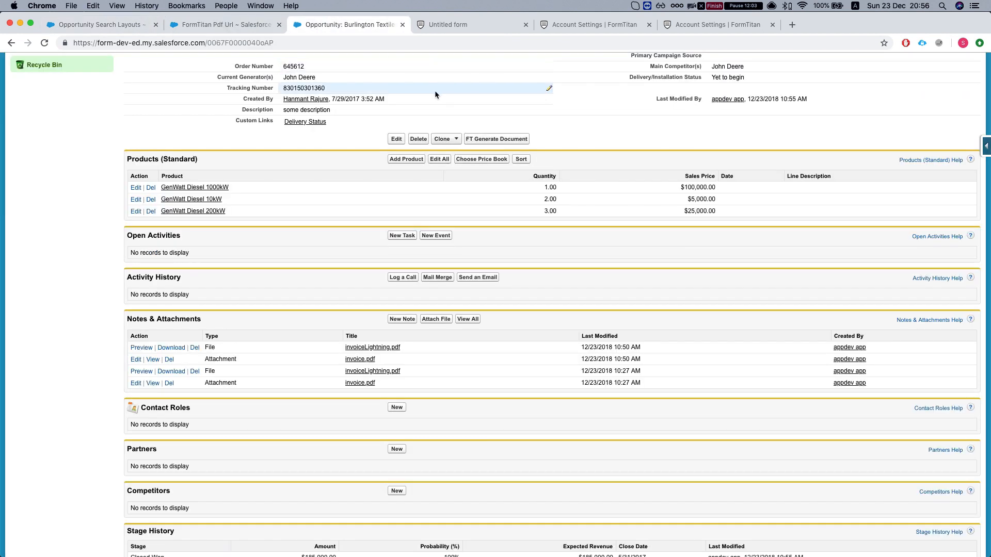
pyautogui.scroll(-1, 435, 91)
pyautogui.click(44, 43)
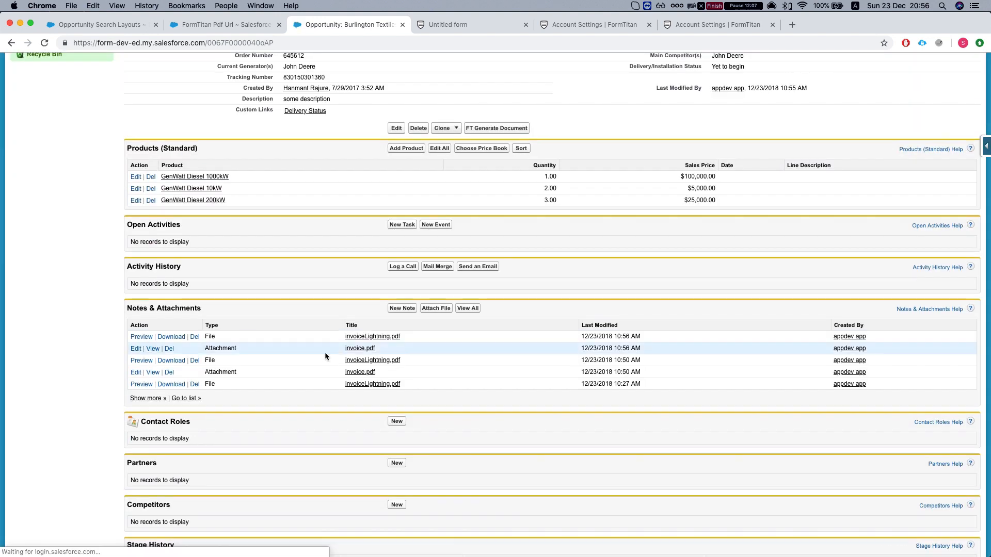
pyautogui.click(186, 399)
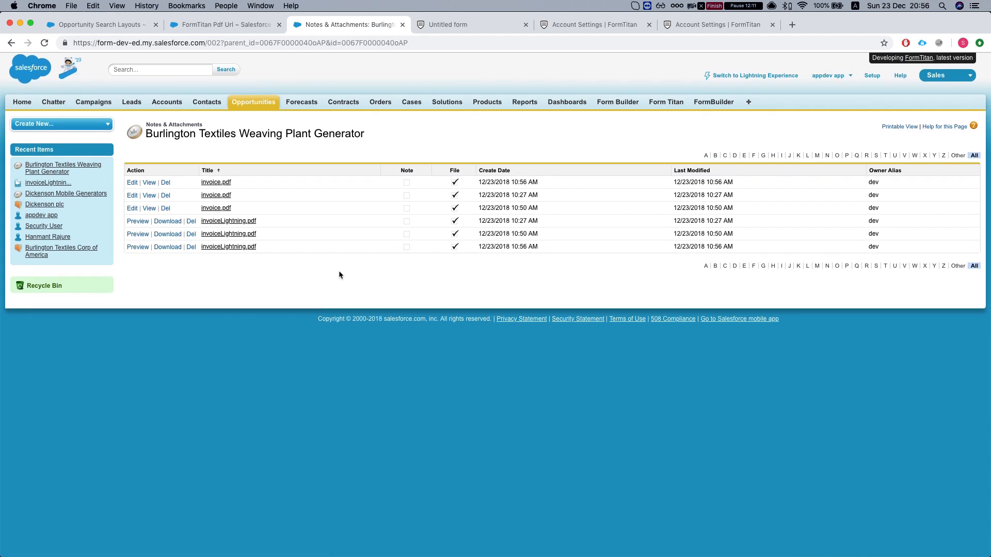
pyautogui.click(691, 25)
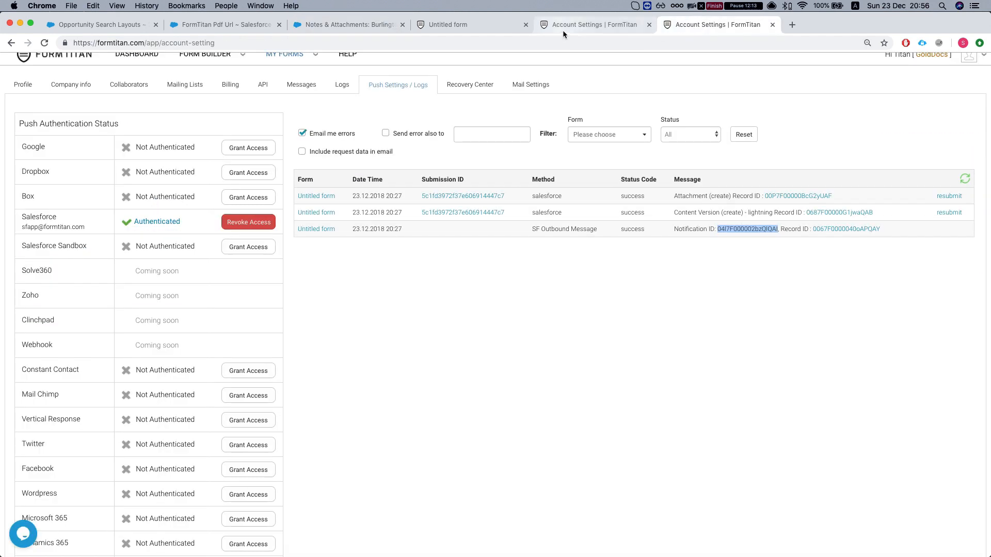
# - Close the duplicate logs tab, refresh to find the 20:56 attachment and content version entries, and return to Notes & Attachments
pyautogui.click(772, 24)
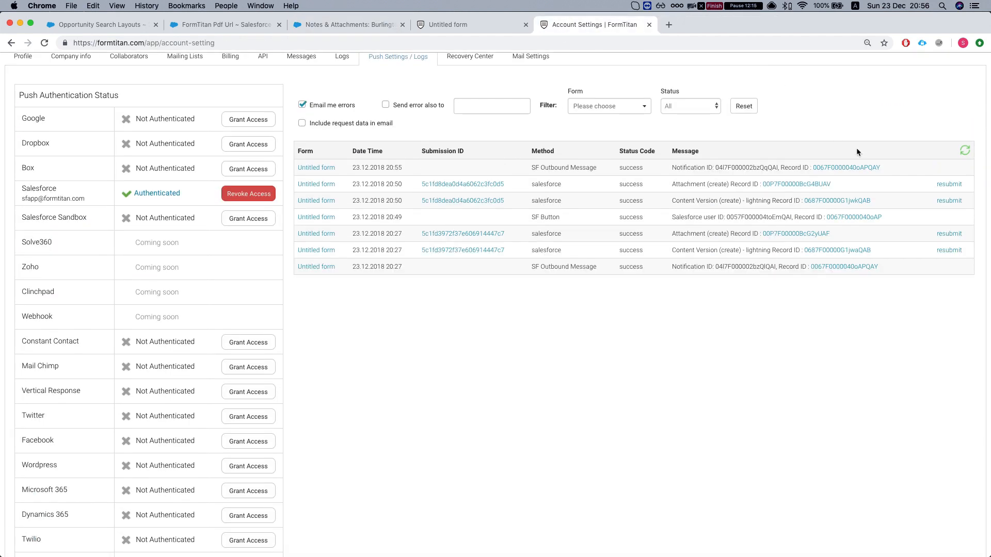
pyautogui.click(965, 155)
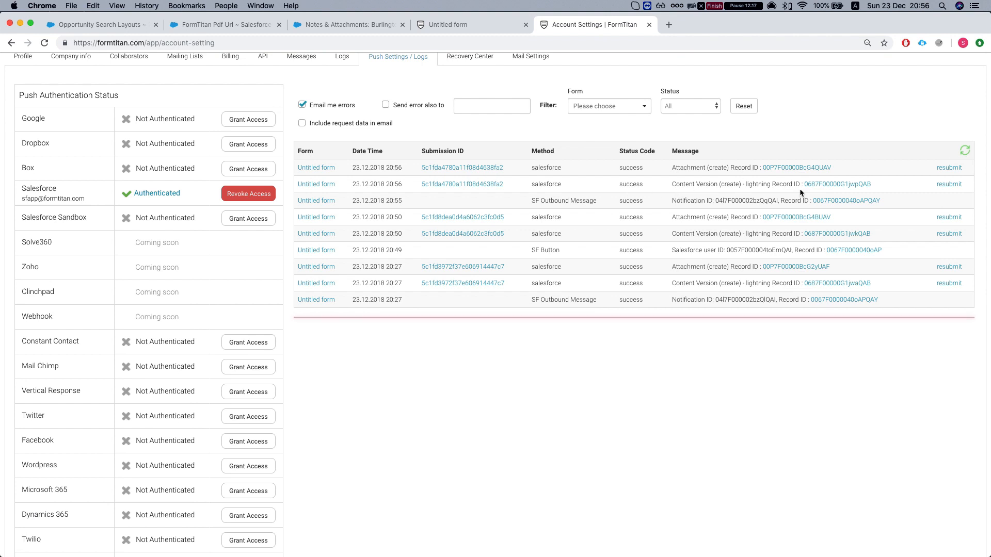
pyautogui.moveTo(652, 199); pyautogui.dragTo(781, 197)
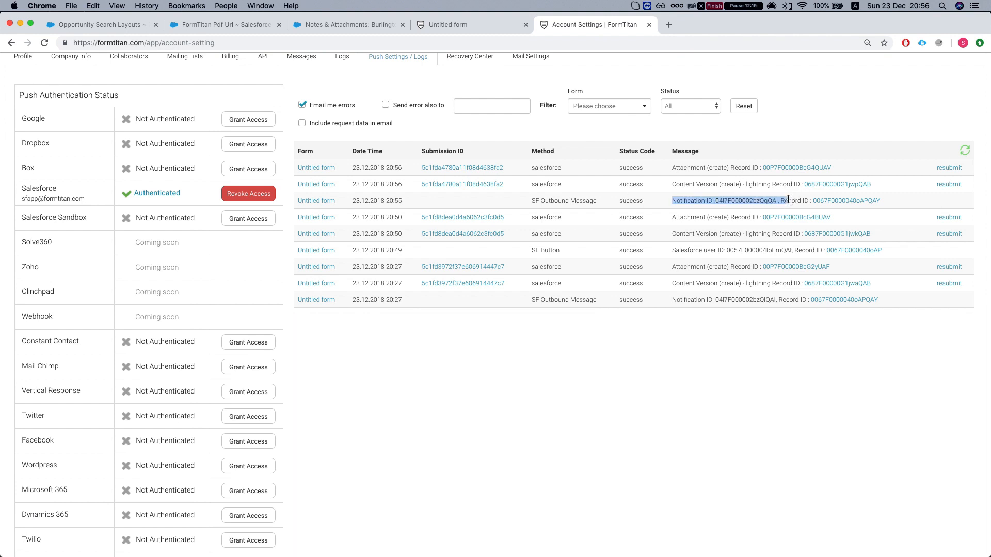
pyautogui.click(753, 195)
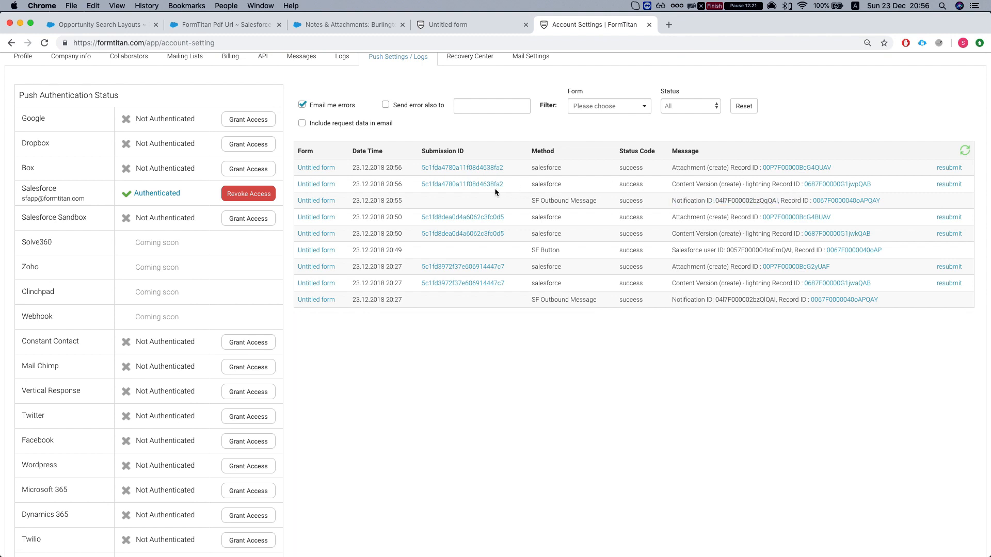
pyautogui.moveTo(773, 184); pyautogui.dragTo(715, 168)
pyautogui.click(713, 168)
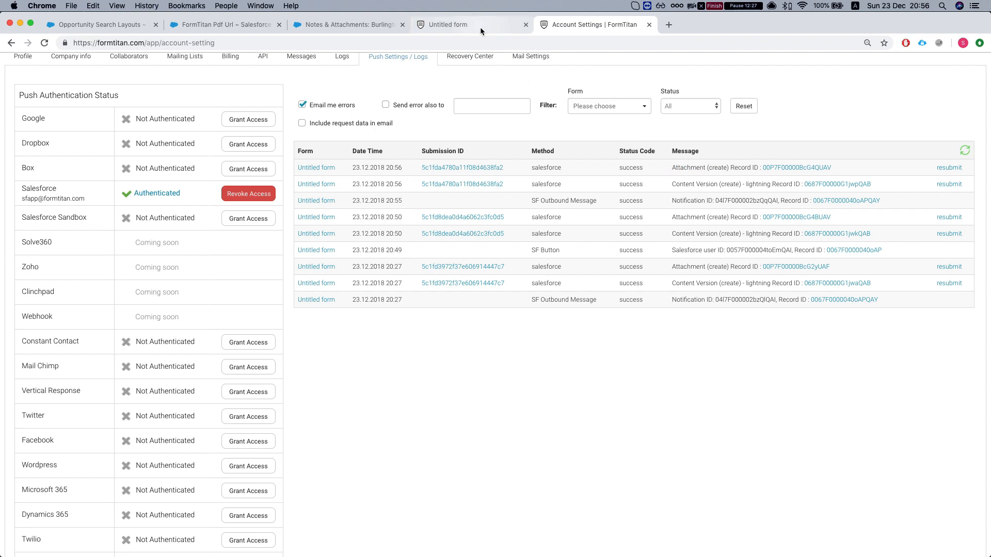
pyautogui.click(421, 29)
pyautogui.click(365, 24)
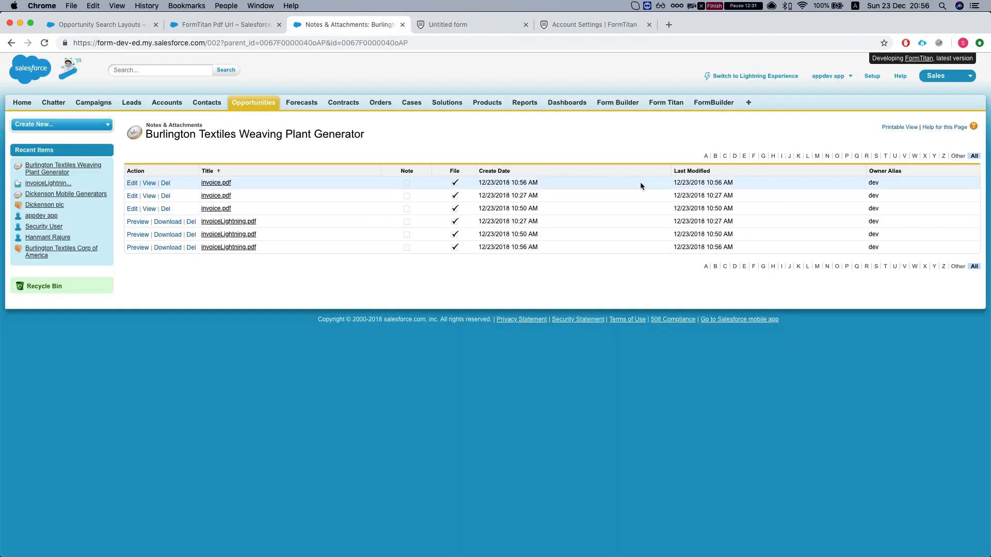
# - Open the newest 10:56 invoice.pdf and view its $185000 invoice for Burlington Textiles Corp of America
pyautogui.click(216, 185)
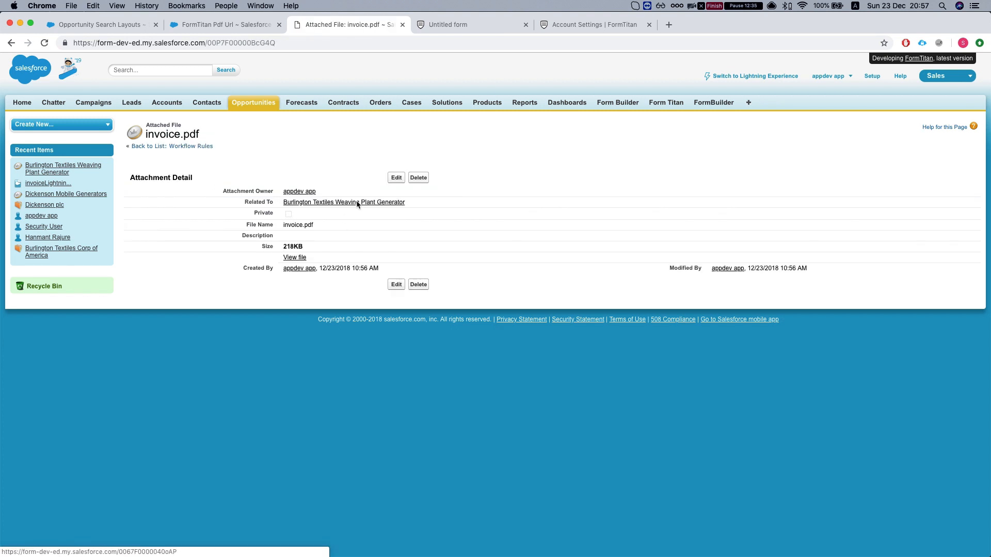
pyautogui.click(295, 258)
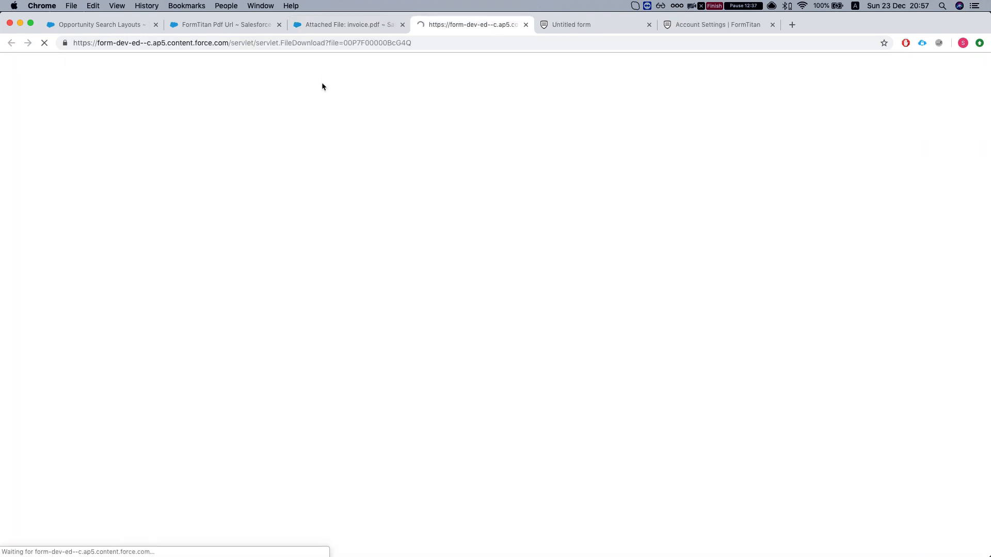
pyautogui.scroll(-5, 482, 307)
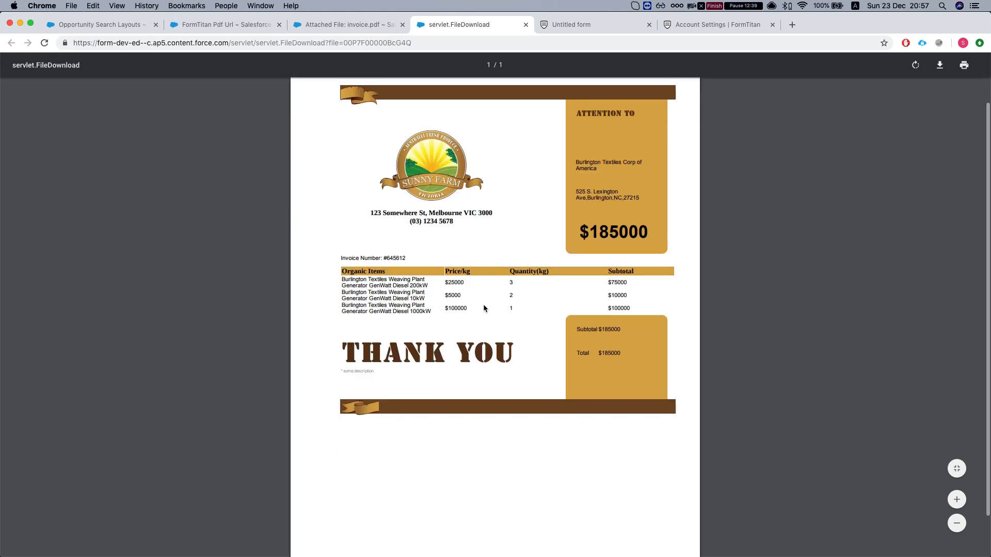